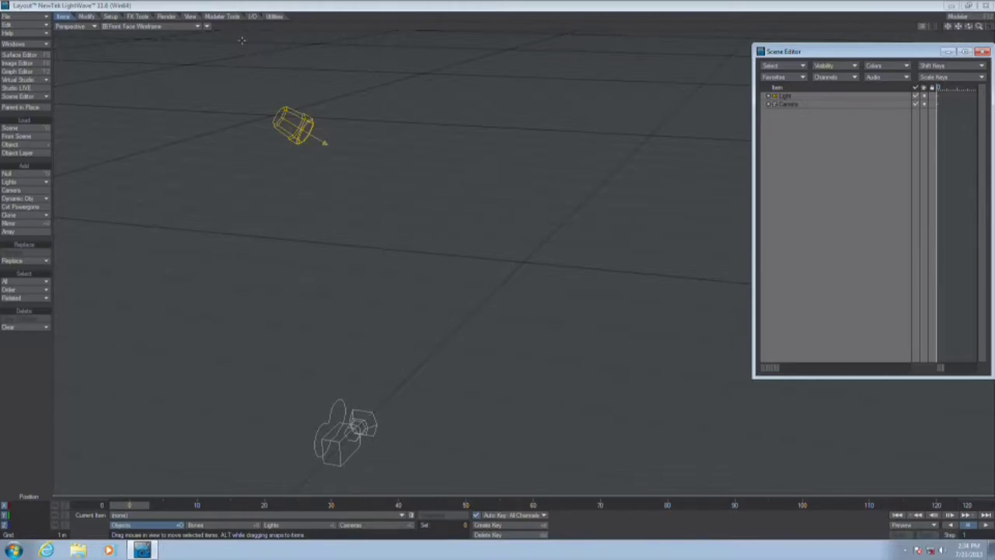
# Create a 10 m by 10 m ground plane object with 50 segments along both X and Z
pyautogui.click(382, 65)
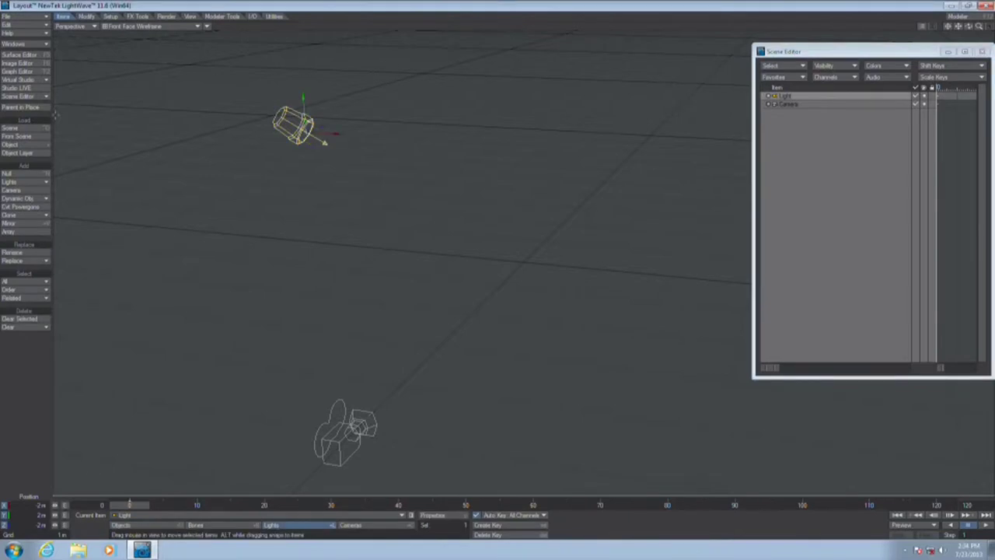
pyautogui.click(270, 17)
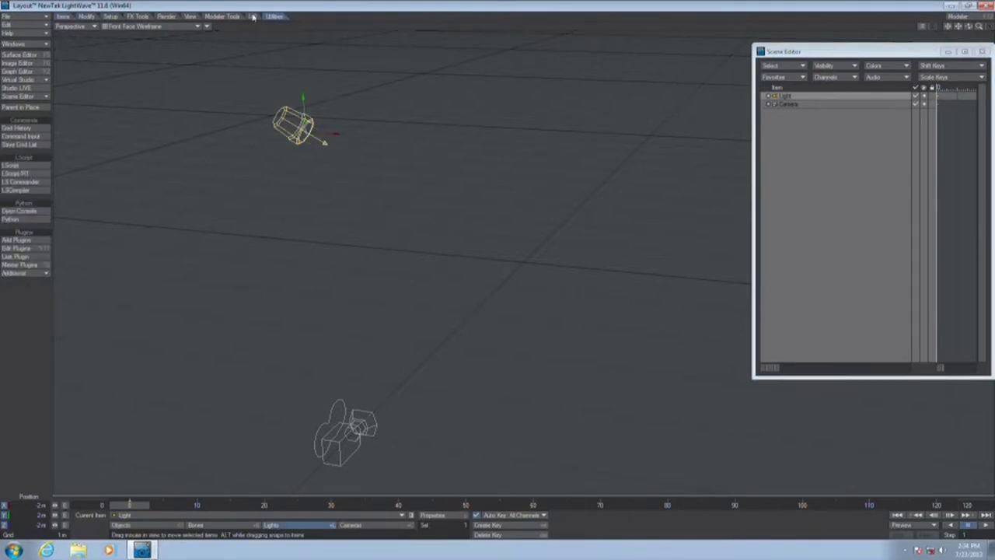
pyautogui.click(211, 16)
pyautogui.click(36, 158)
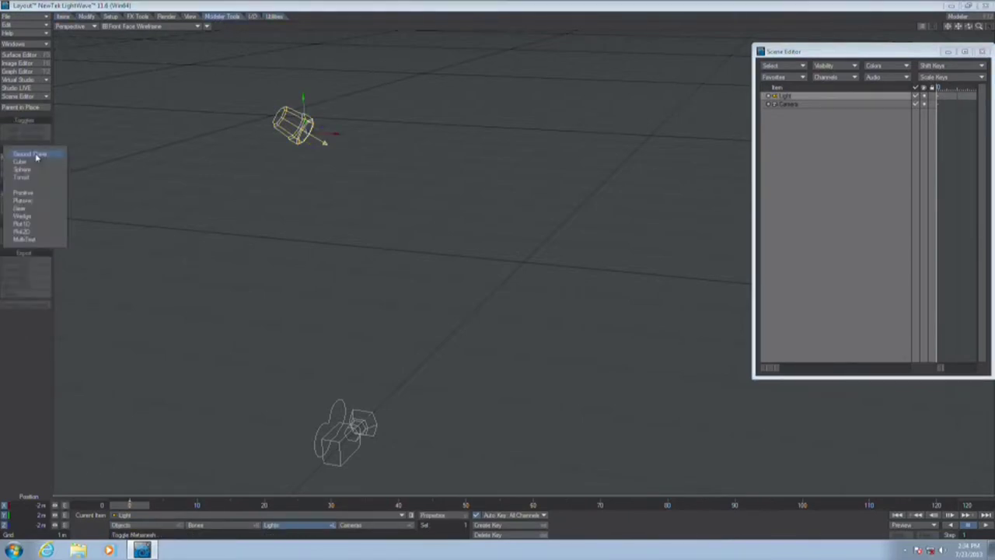
pyautogui.click(23, 165)
pyautogui.click(192, 192)
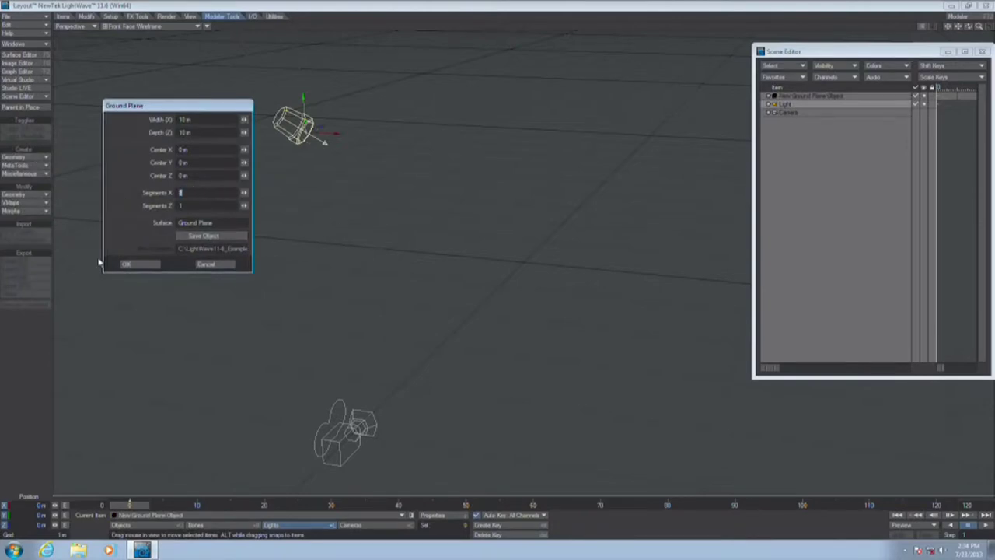
pyautogui.write('50')
pyautogui.press('Tab')
pyautogui.write('50')
pyautogui.click(134, 264)
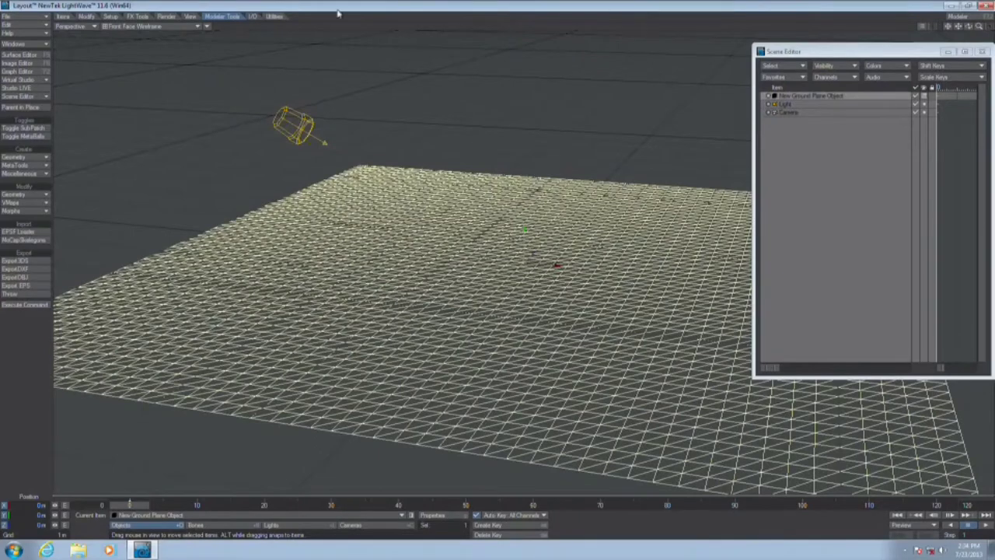
# Switch the viewport to Textured Shaded Solid and add a sphere object with a 500 mm radius, 24 sides and 12 segments
pyautogui.click(177, 26)
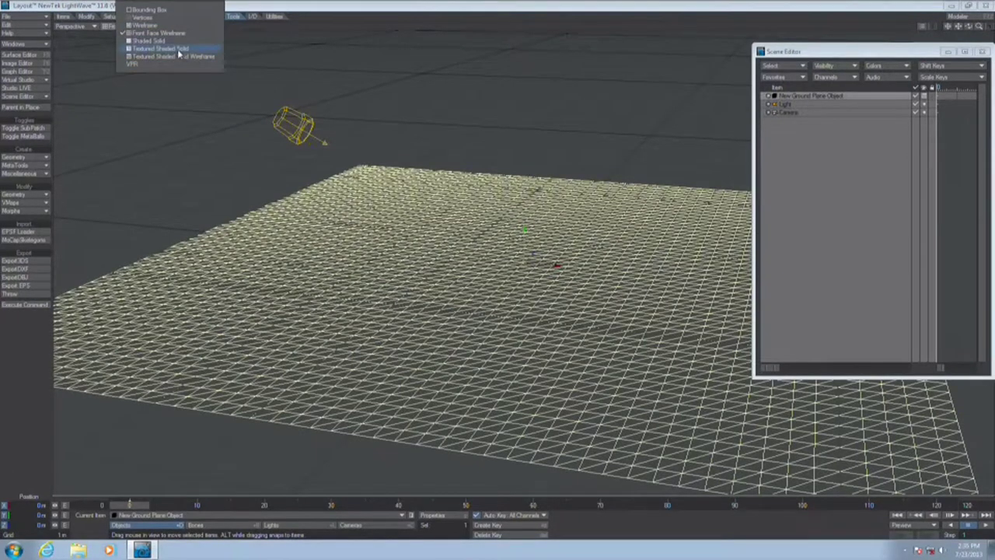
pyautogui.click(177, 49)
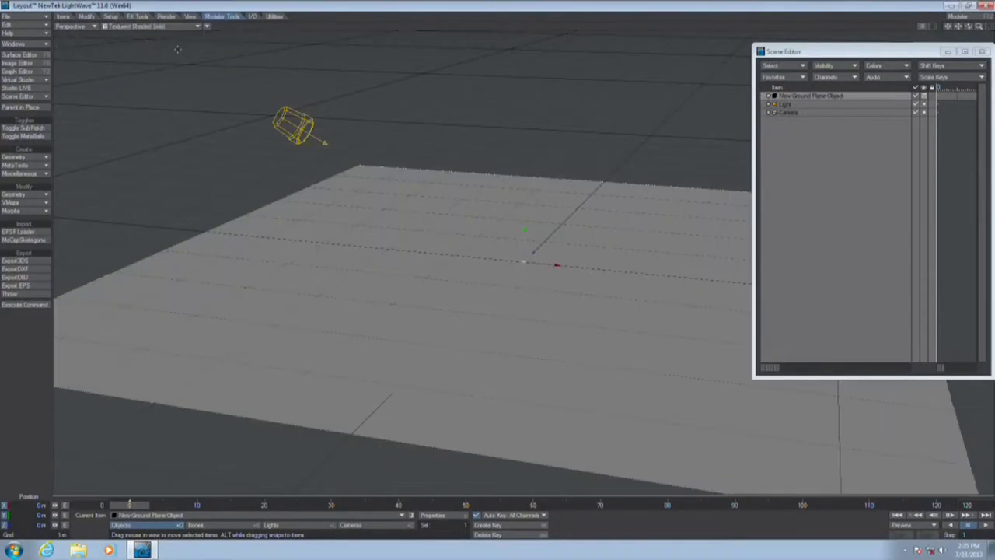
pyautogui.click(23, 157)
pyautogui.click(34, 172)
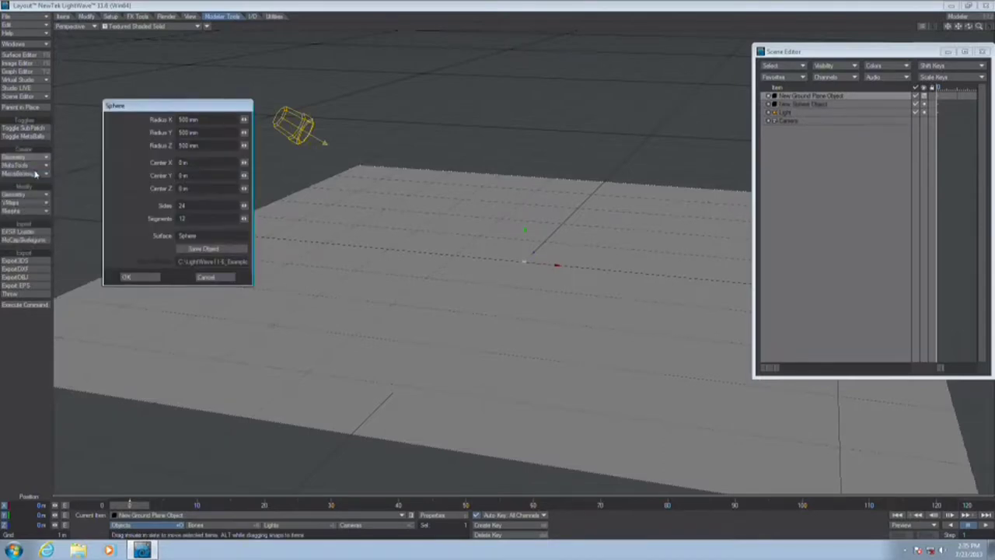
pyautogui.click(152, 280)
# Animate the sphere about 0.82 m above the plane, from the far corner at frame 0 to the opposite near corner at frame 120
pyautogui.moveTo(257, 303); pyautogui.dragTo(300, 307)
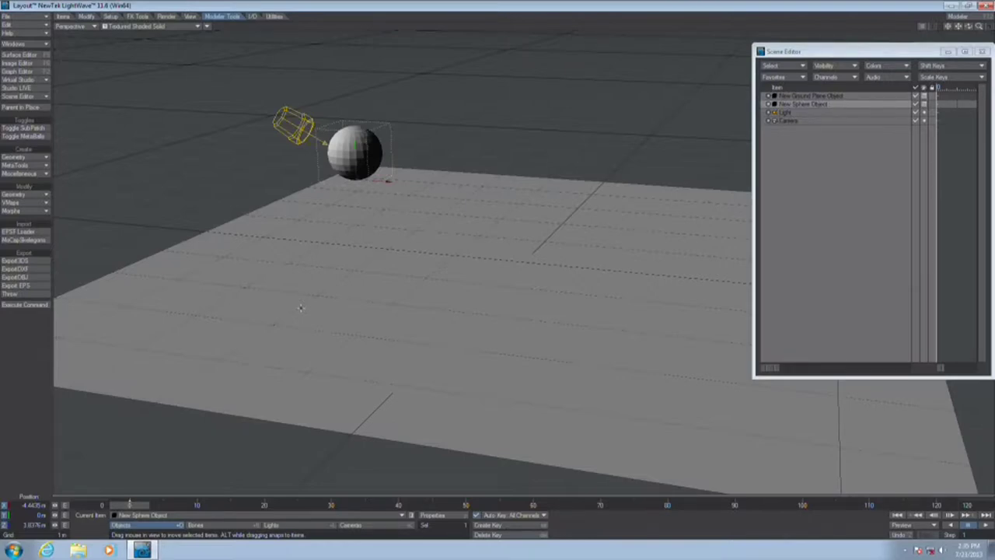
pyautogui.moveTo(322, 318); pyautogui.dragTo(355, 229, button='right')
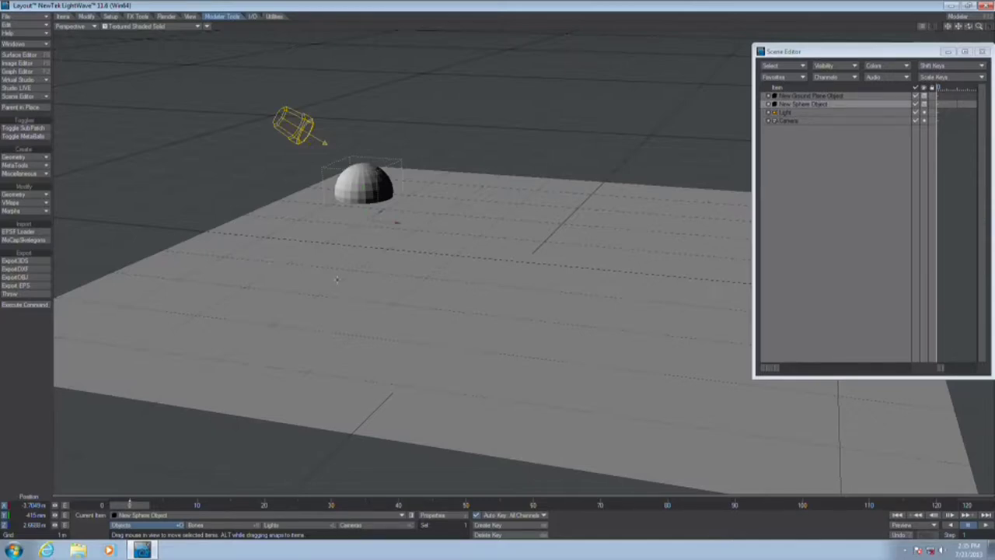
pyautogui.hotkey('ctrl', 'z')
pyautogui.hotkey('ctrl', 'z')
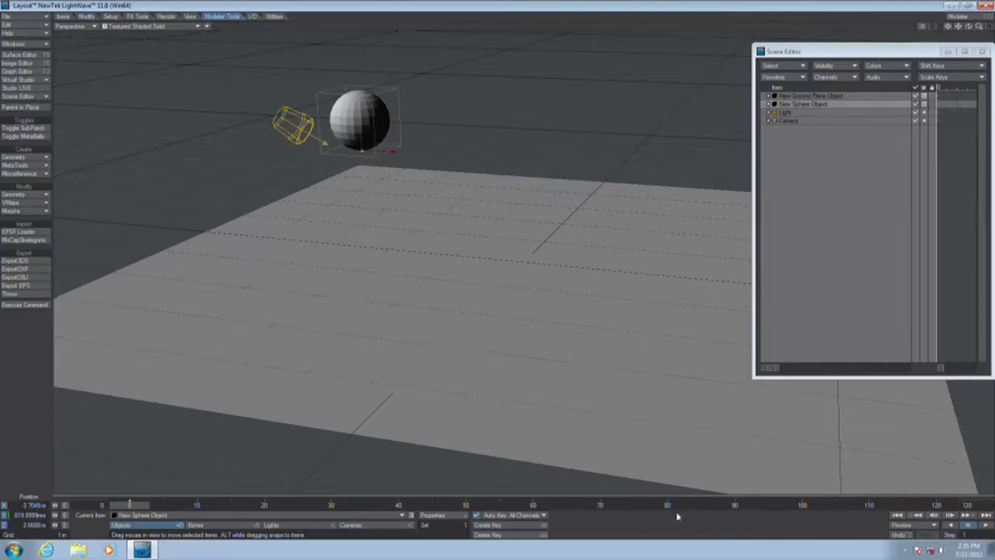
pyautogui.moveTo(545, 294); pyautogui.dragTo(699, 366)
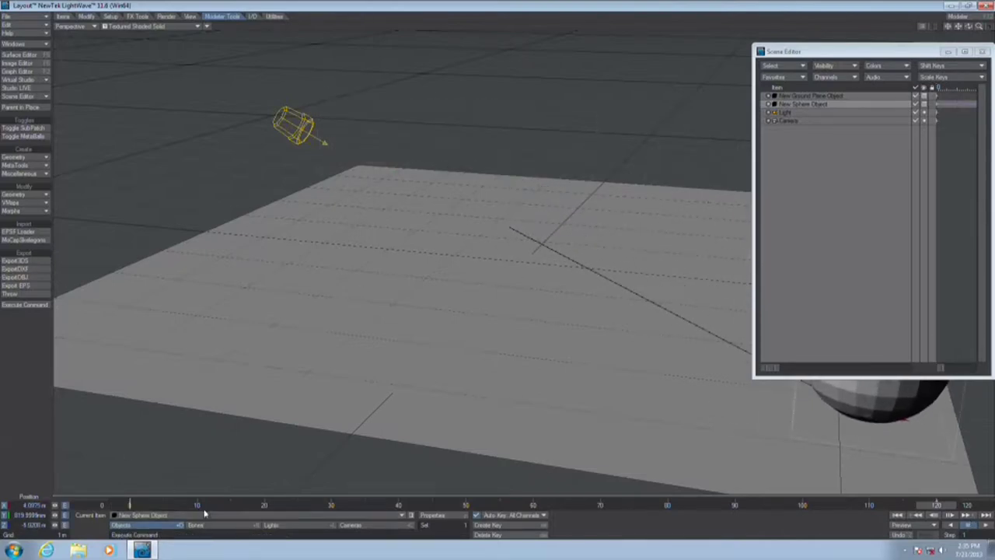
pyautogui.hotkey('ctrl', 'z')
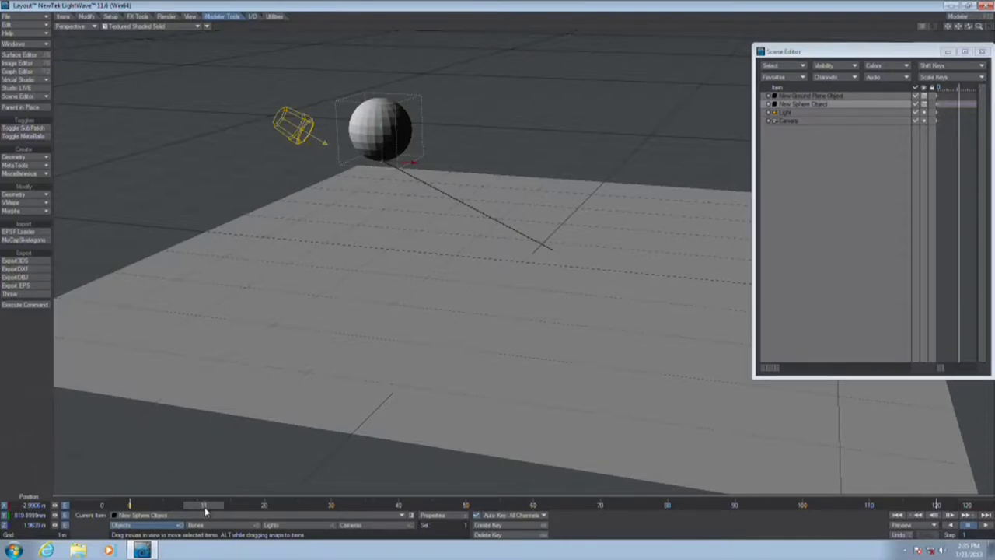
# Add a Nodal Motion modifier to the sphere and open its node editor
pyautogui.press('m')
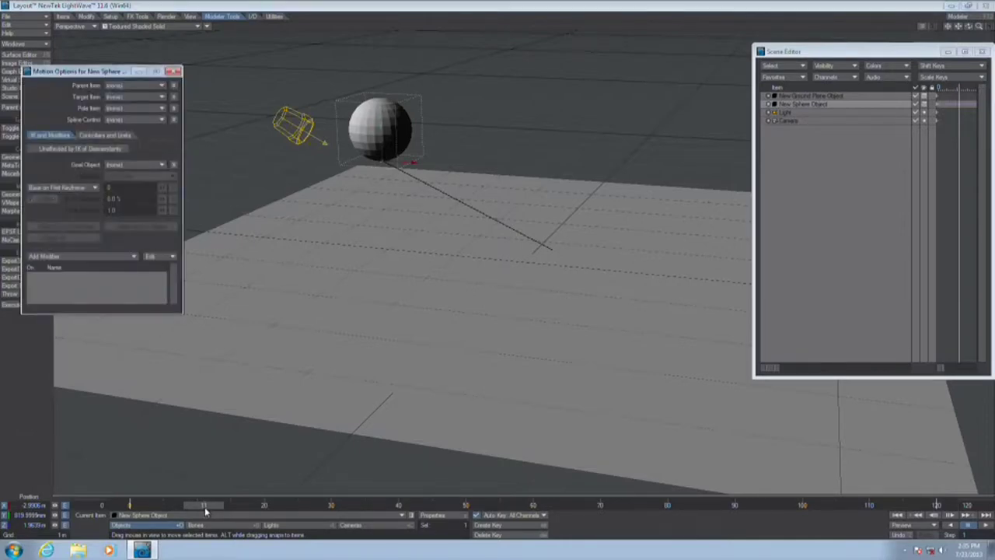
pyautogui.click(83, 259)
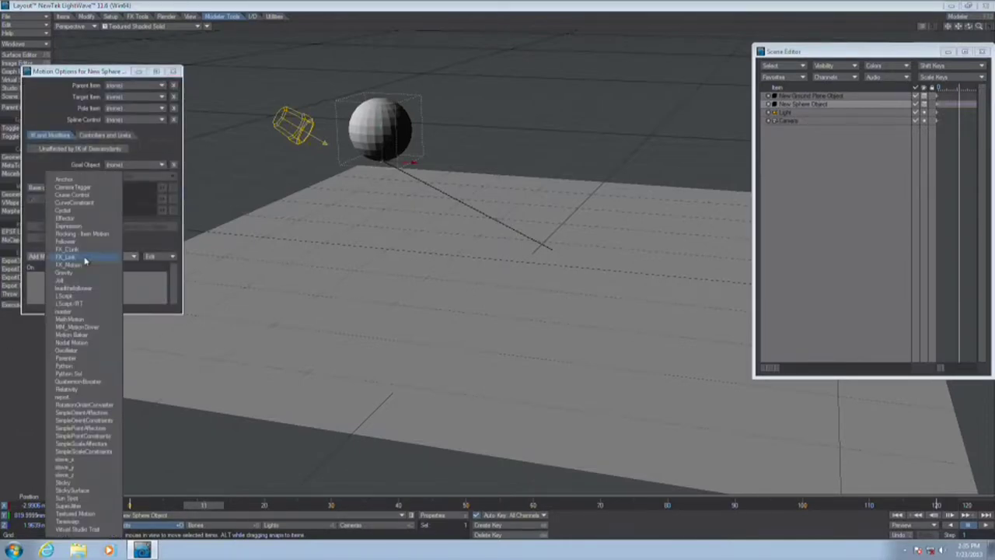
pyautogui.click(96, 342)
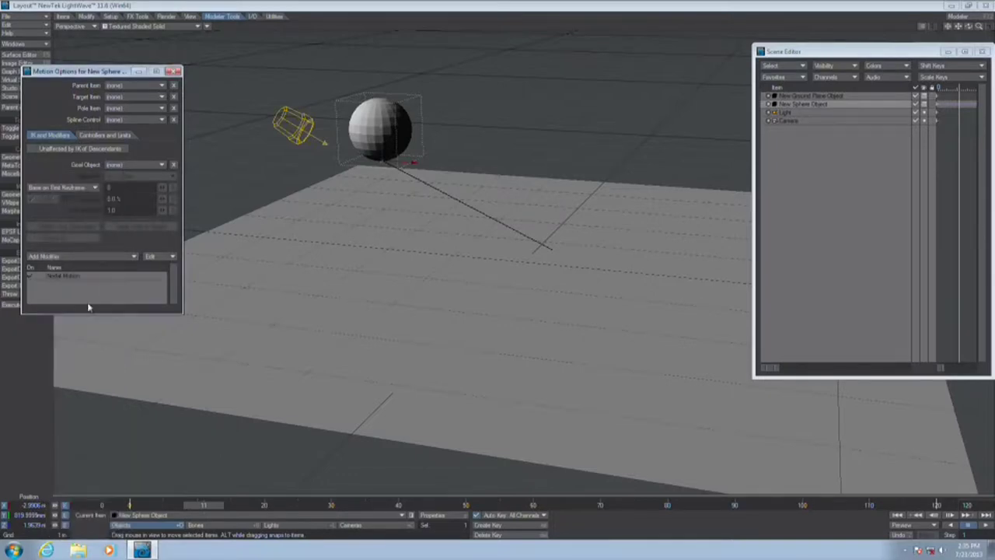
pyautogui.doubleClick(78, 276)
# Add a Ray Cast Geometry node and connect the Input node's Item Position to its Ray Origin
pyautogui.click(613, 49)
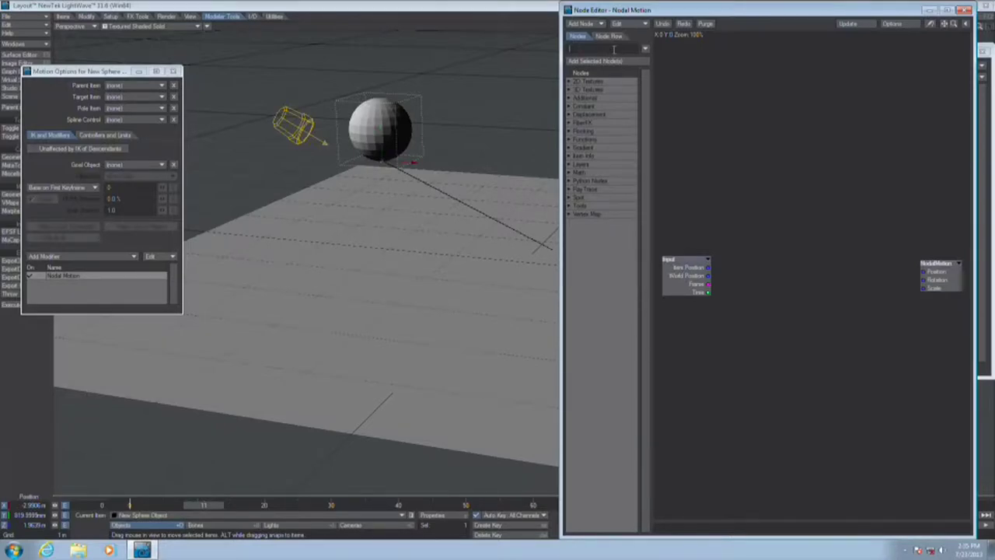
pyautogui.write('ray')
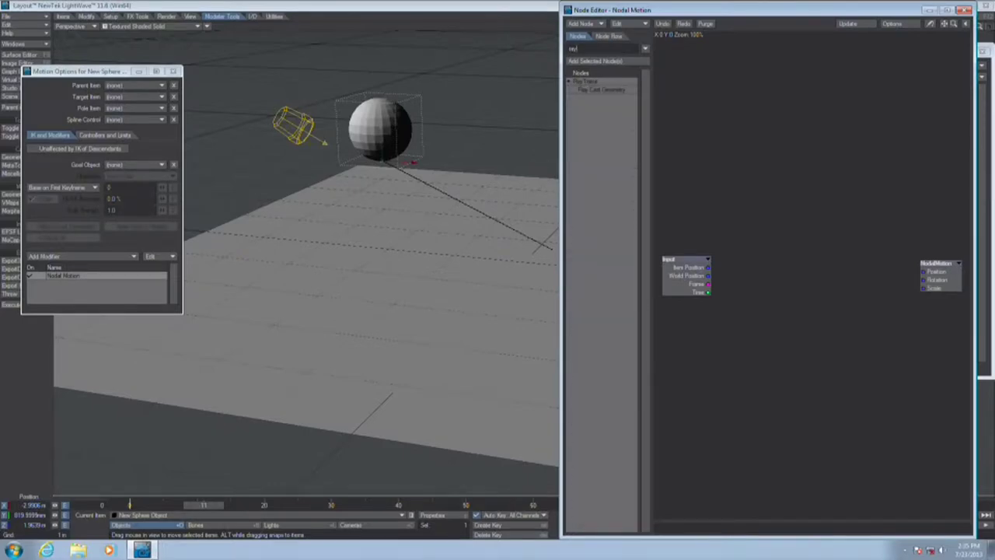
pyautogui.doubleClick(609, 88)
pyautogui.moveTo(812, 290); pyautogui.dragTo(812, 259)
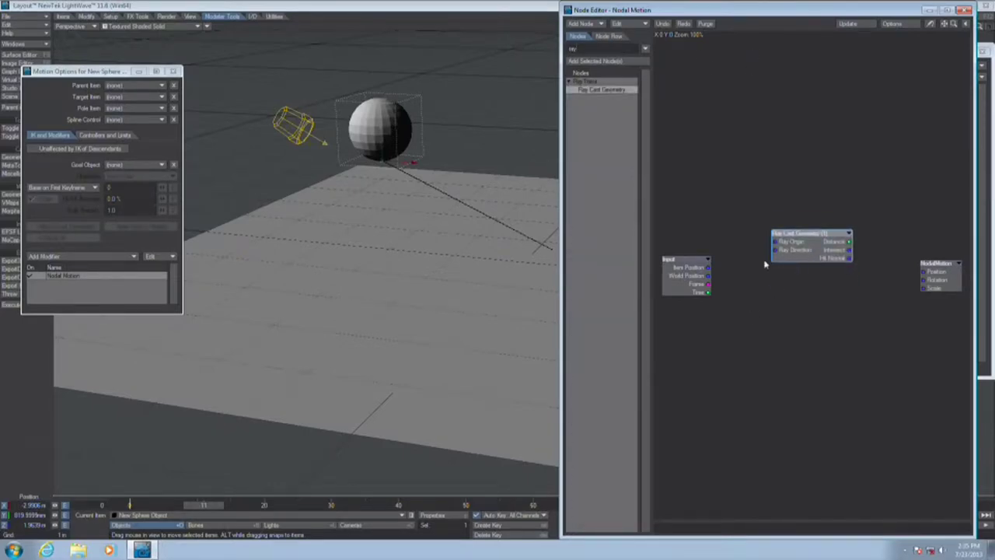
pyautogui.click(675, 272)
pyautogui.moveTo(708, 267); pyautogui.dragTo(777, 242)
# Activate the ground plane as the ray cast object and connect the ray cast's Intersect output to the NodalMotion Position input
pyautogui.doubleClick(800, 259)
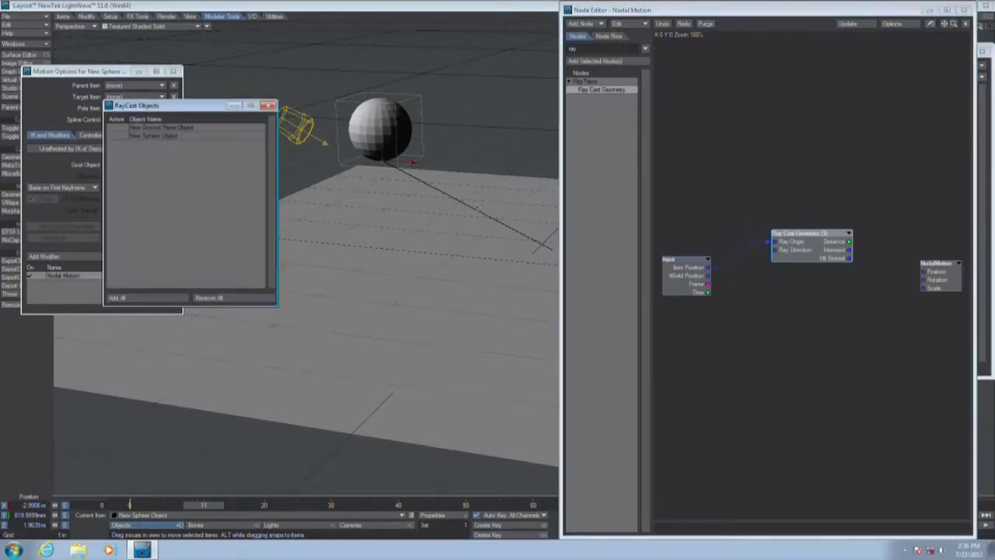
pyautogui.click(147, 298)
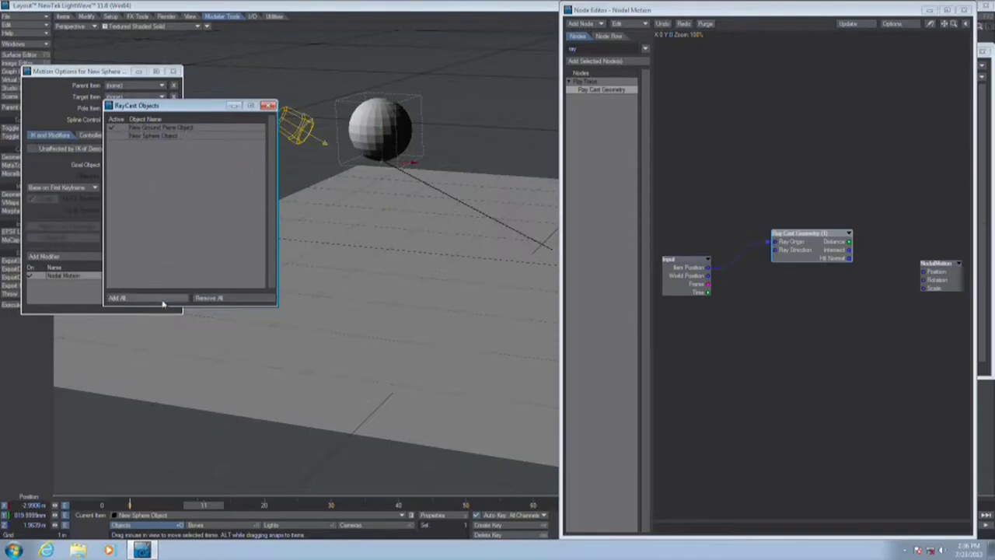
pyautogui.click(268, 105)
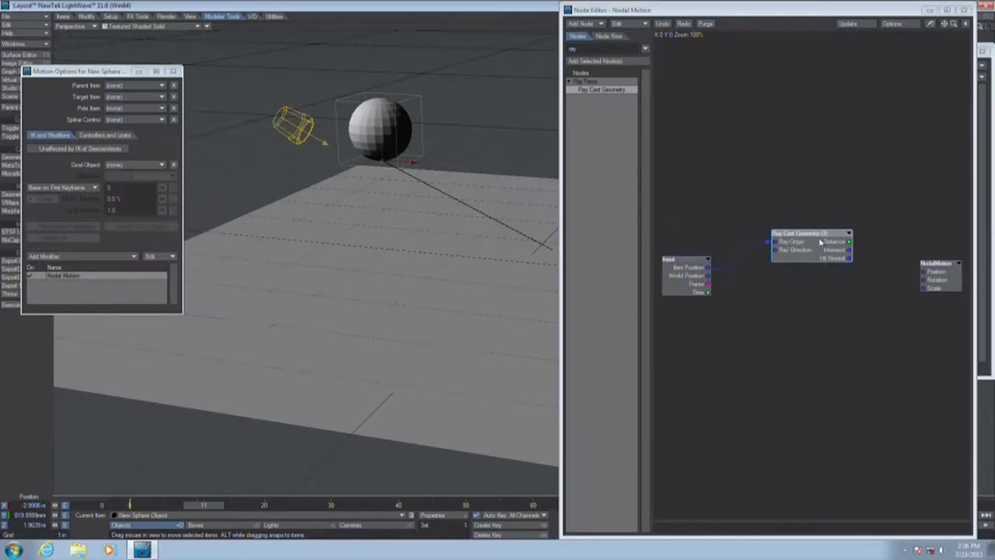
pyautogui.moveTo(852, 252); pyautogui.dragTo(923, 271)
pyautogui.click(964, 9)
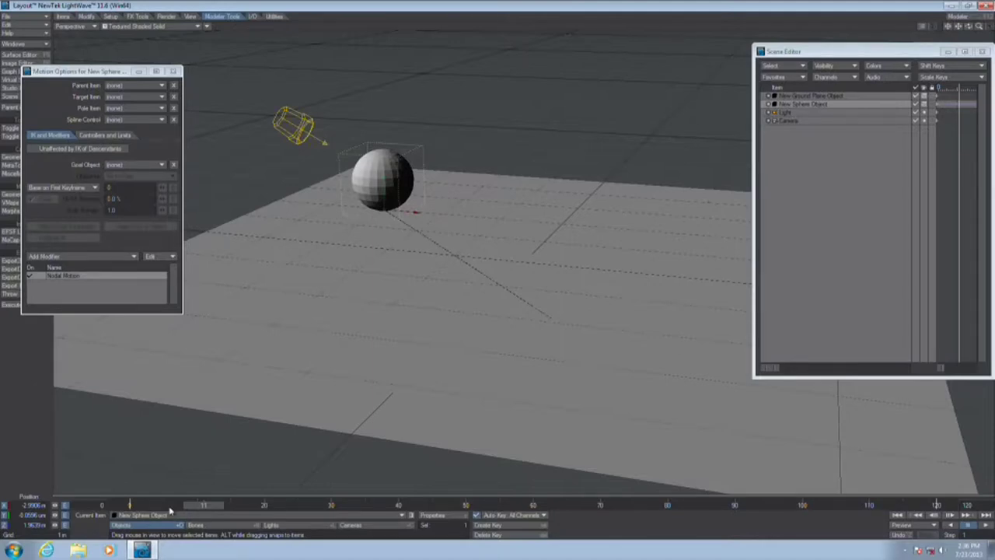
# Give the ground plane a procedural Turbulence displacement map along Y and preview the sphere's motion over it around frame 12
pyautogui.click(418, 328)
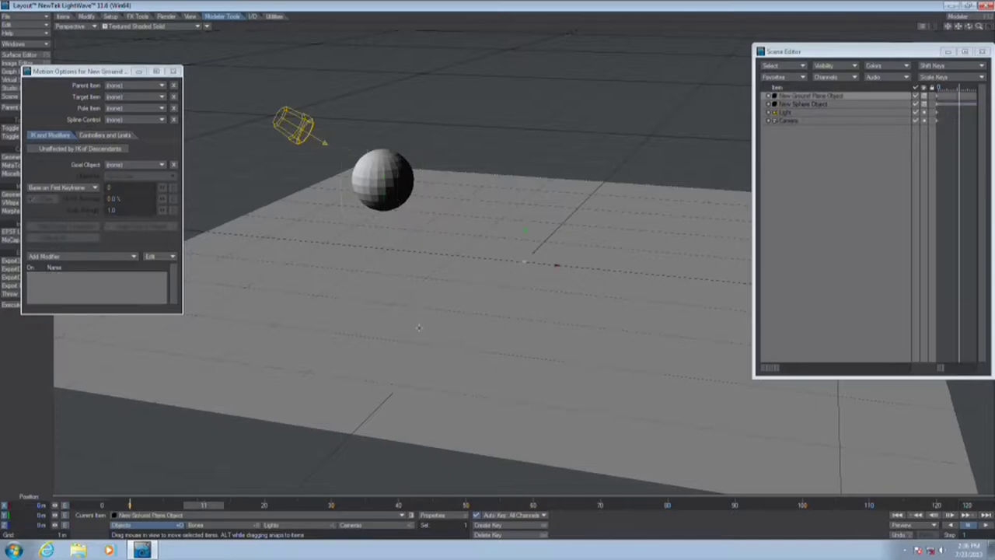
pyautogui.press('p')
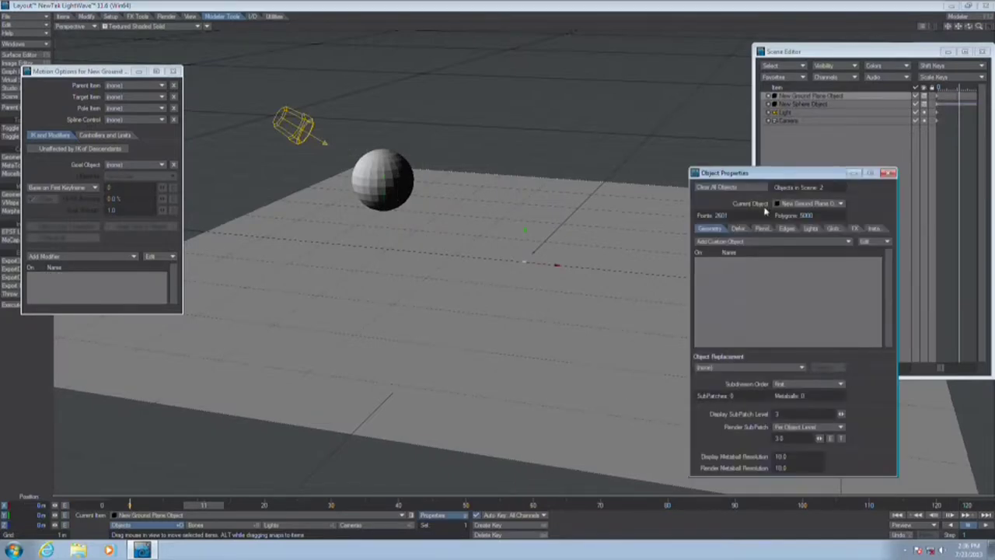
pyautogui.click(732, 228)
pyautogui.click(783, 308)
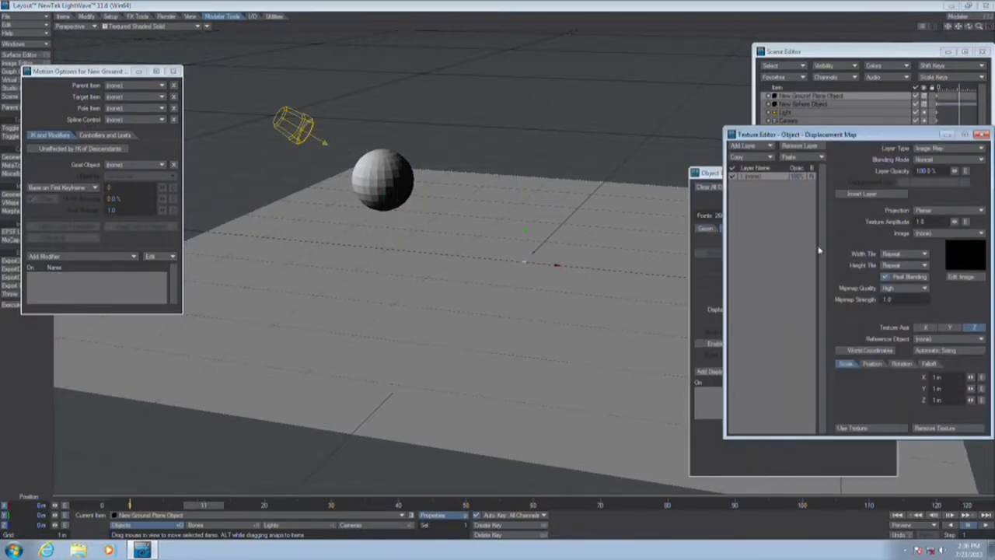
pyautogui.click(950, 148)
pyautogui.click(952, 159)
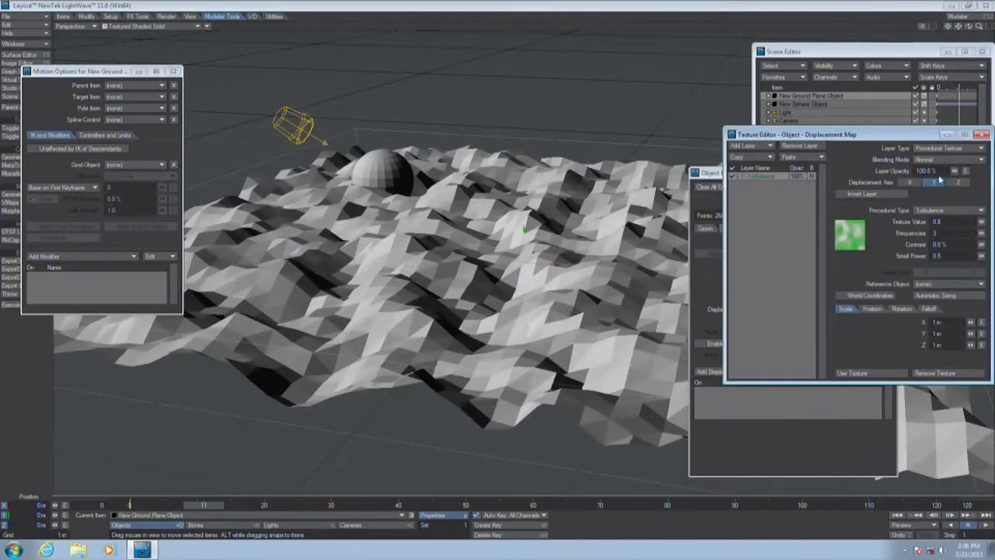
pyautogui.moveTo(203, 504)
pyautogui.mouseDown()
pyautogui.moveTo(148, 504)
pyautogui.moveTo(197, 505)
pyautogui.mouseUp()
pyautogui.moveTo(259, 504); pyautogui.dragTo(214, 507)
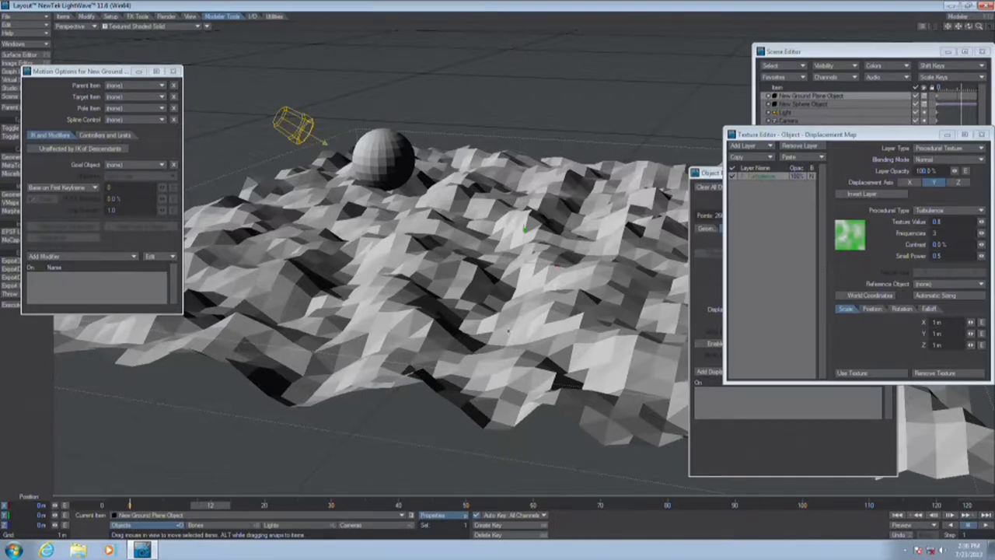
pyautogui.click(983, 135)
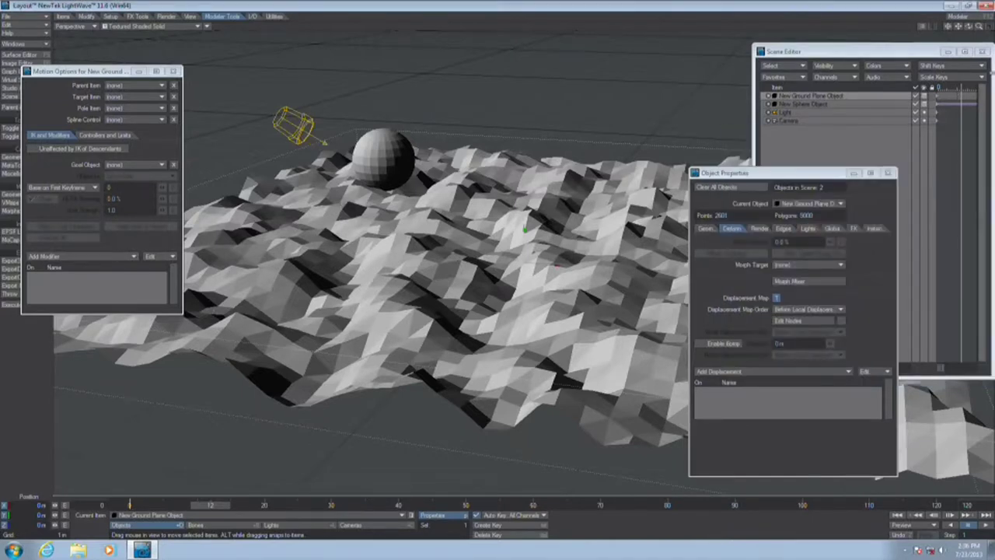
# Reopen the sphere's Nodal Motion node network and move the Input, Ray Cast Geometry and NodalMotion nodes higher in the graph
pyautogui.click(803, 105)
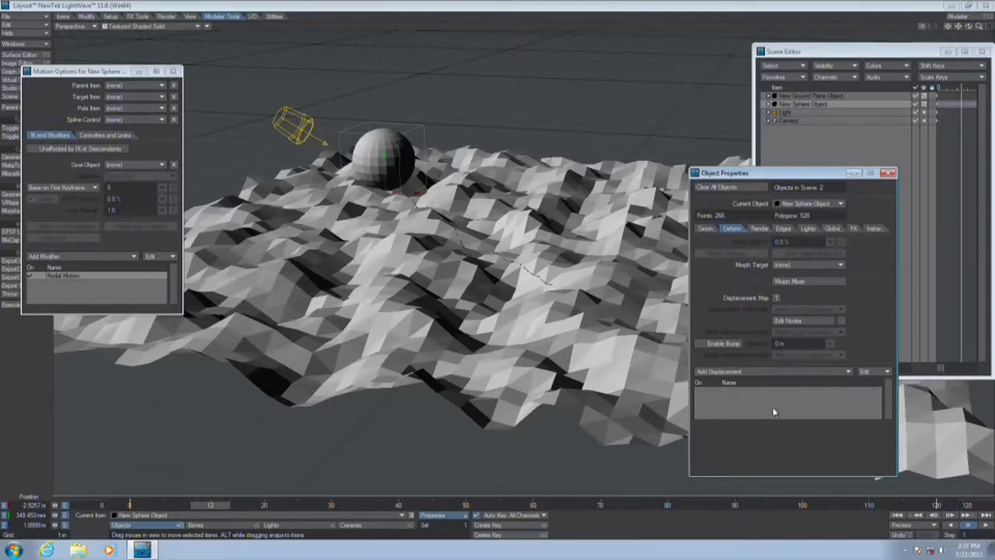
pyautogui.doubleClick(57, 277)
pyautogui.moveTo(820, 10); pyautogui.dragTo(570, 10)
pyautogui.click(436, 285)
pyautogui.moveTo(436, 285); pyautogui.dragTo(436, 238)
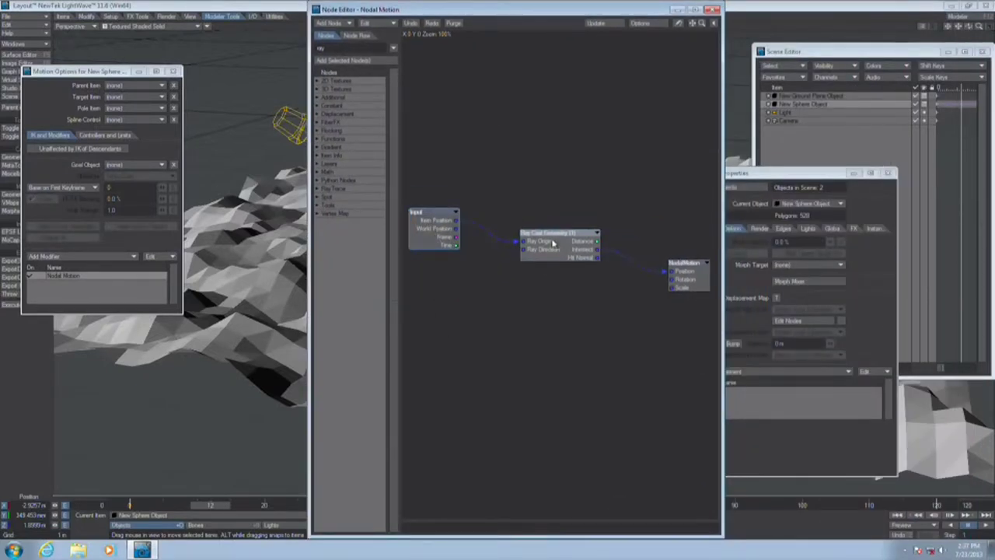
pyautogui.moveTo(555, 244); pyautogui.dragTo(557, 232)
pyautogui.moveTo(682, 273); pyautogui.dragTo(684, 262)
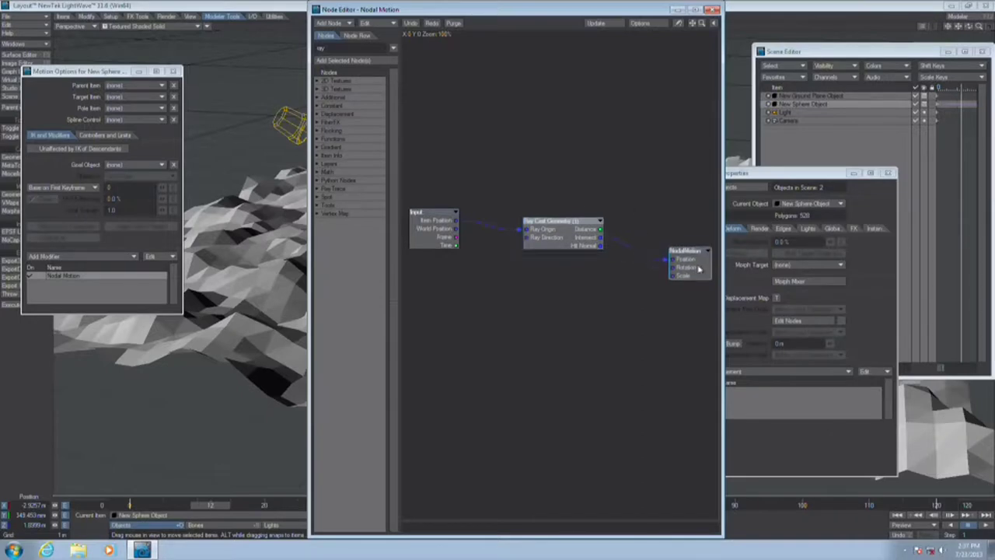
# Close the node editor, the object properties and the sphere's motion options
pyautogui.click(715, 10)
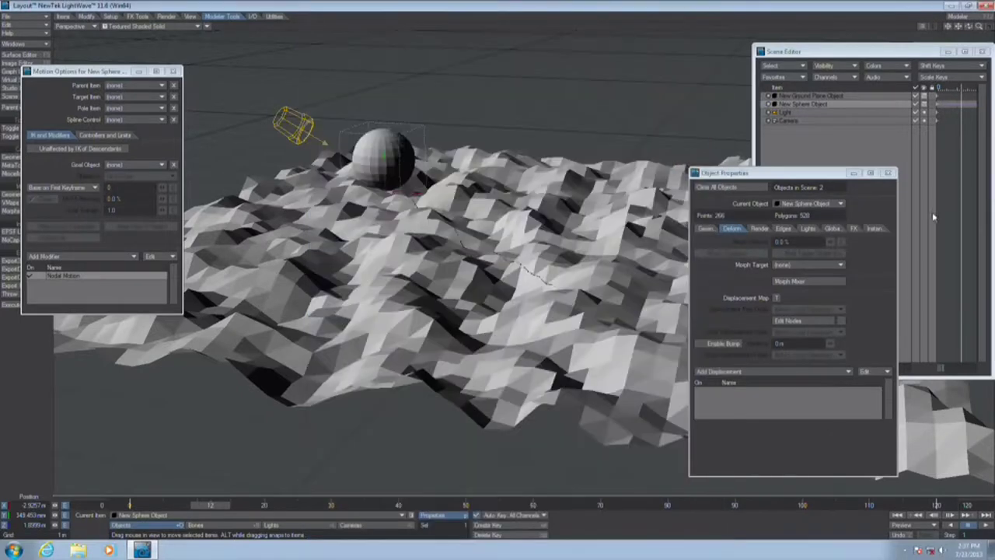
pyautogui.click(887, 172)
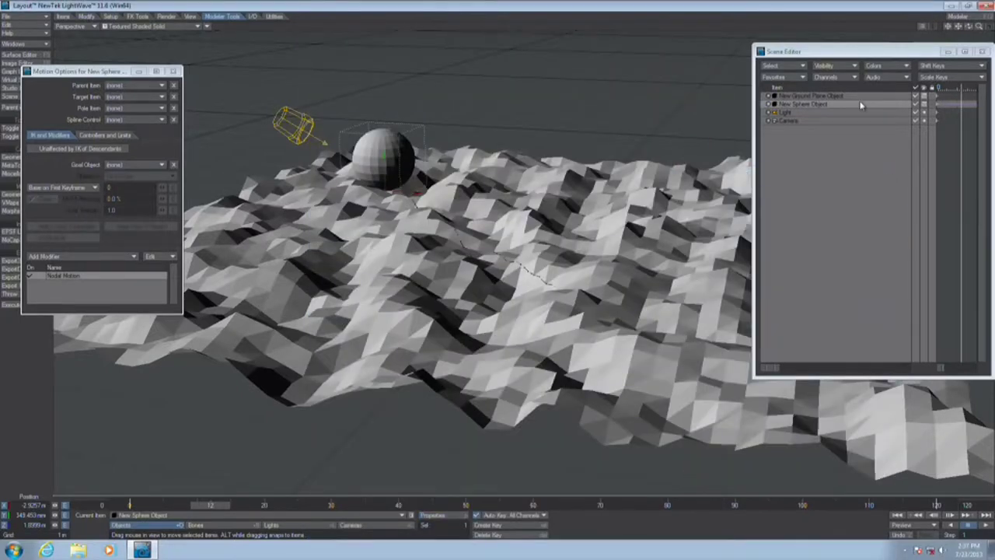
pyautogui.click(172, 71)
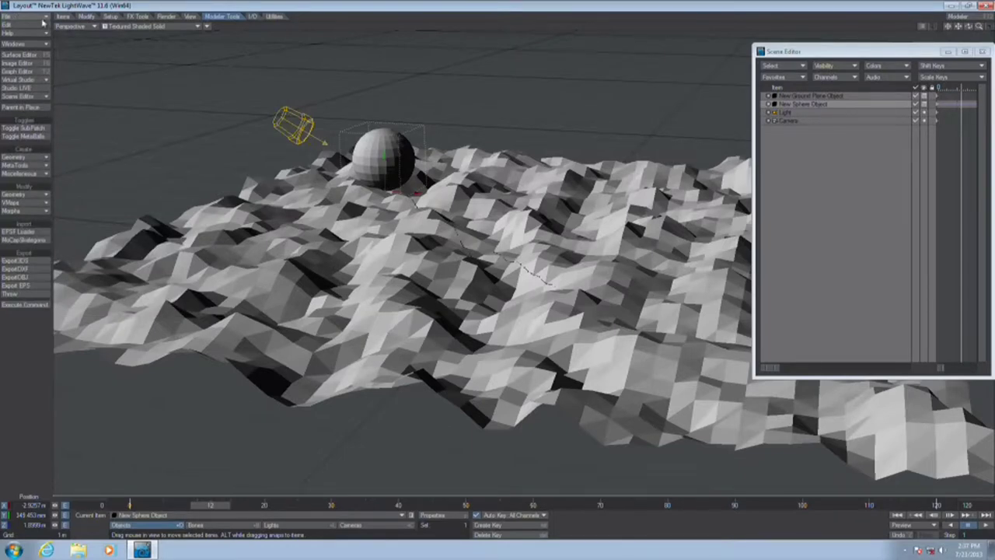
# Exit LightWave Layout without saving the sphere scene and relaunch it with an empty scene
pyautogui.click(985, 5)
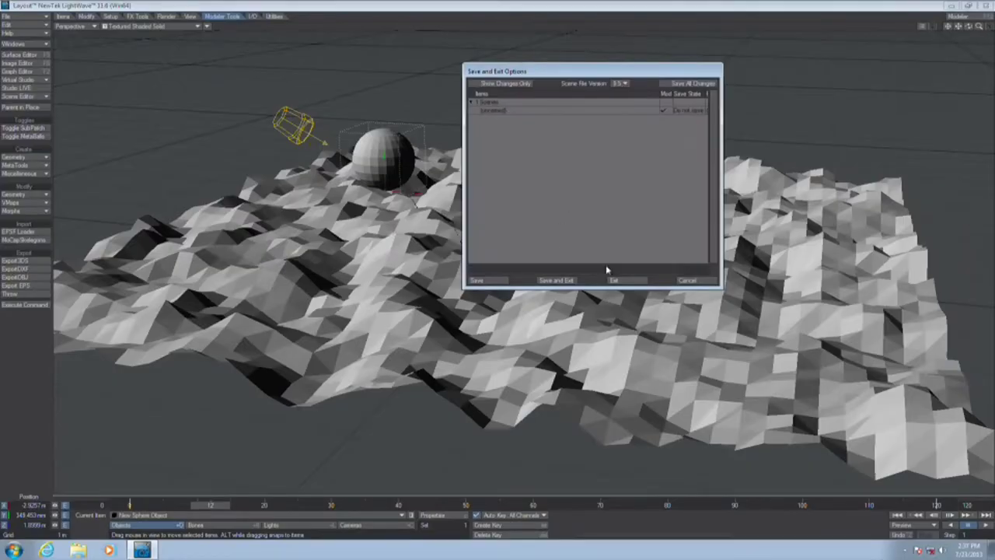
pyautogui.click(622, 280)
pyautogui.doubleClick(19, 295)
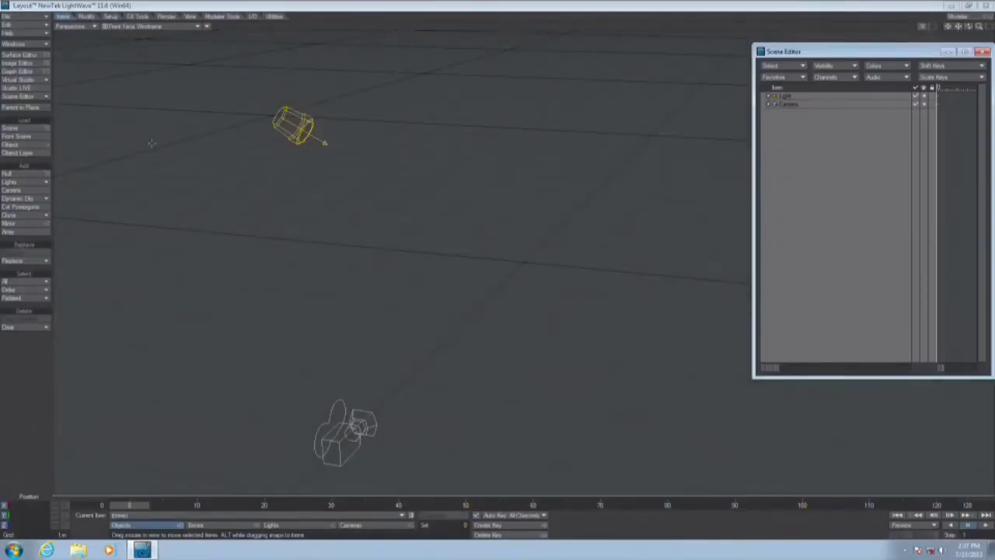
# Load the Raycast_Camshaft object from the Objects > Raycast example content and display the viewport as Textured Shaded Solid
pyautogui.click(39, 146)
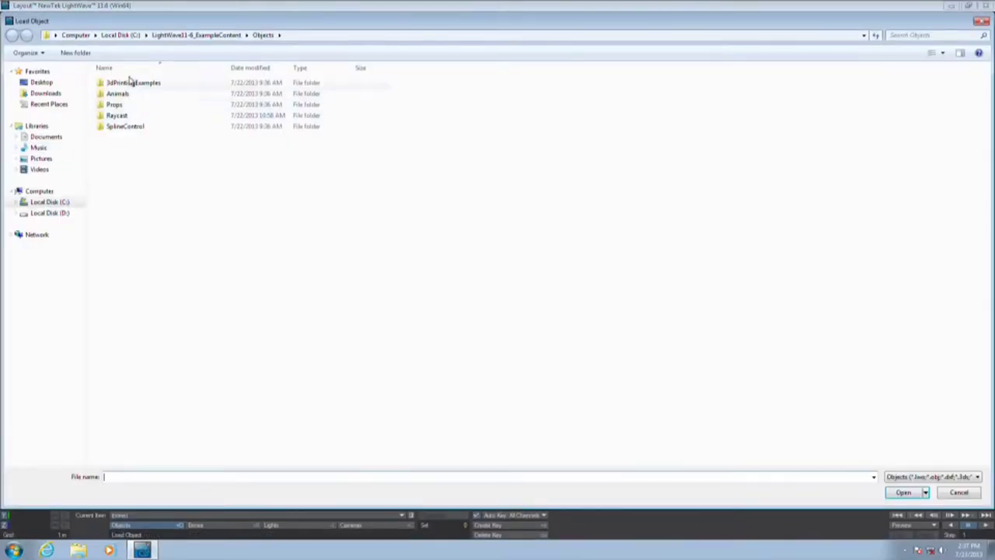
pyautogui.click(193, 37)
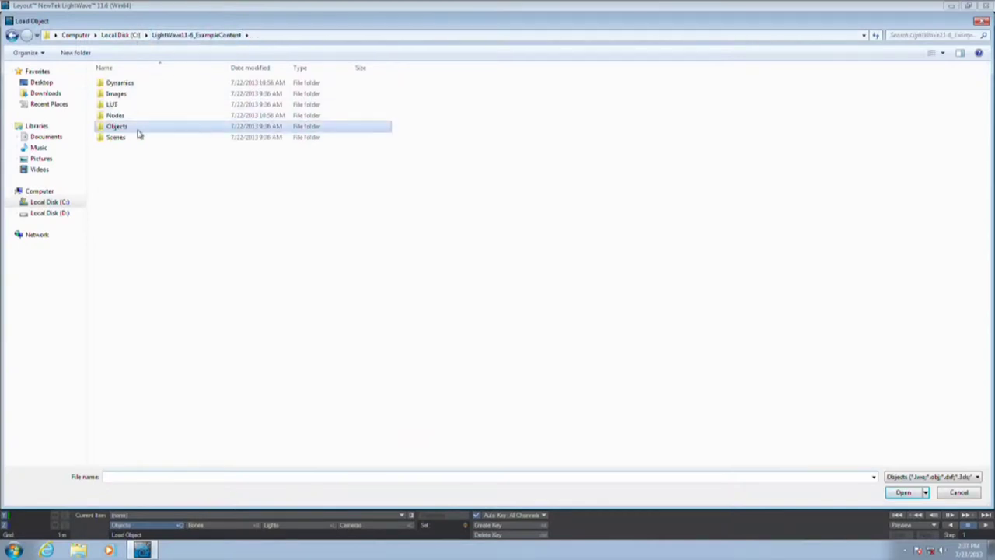
pyautogui.doubleClick(133, 127)
pyautogui.doubleClick(136, 115)
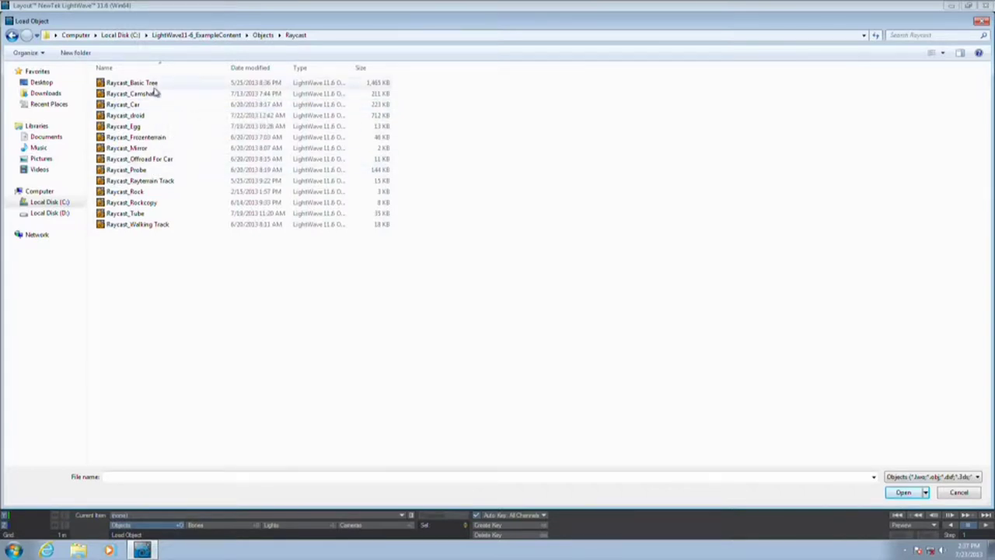
pyautogui.doubleClick(153, 92)
pyautogui.click(128, 26)
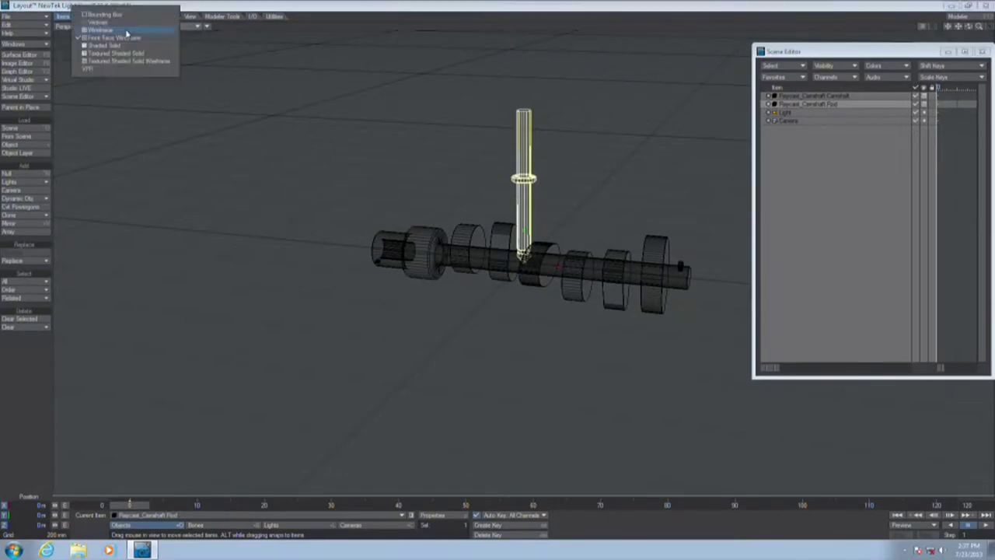
pyautogui.click(131, 53)
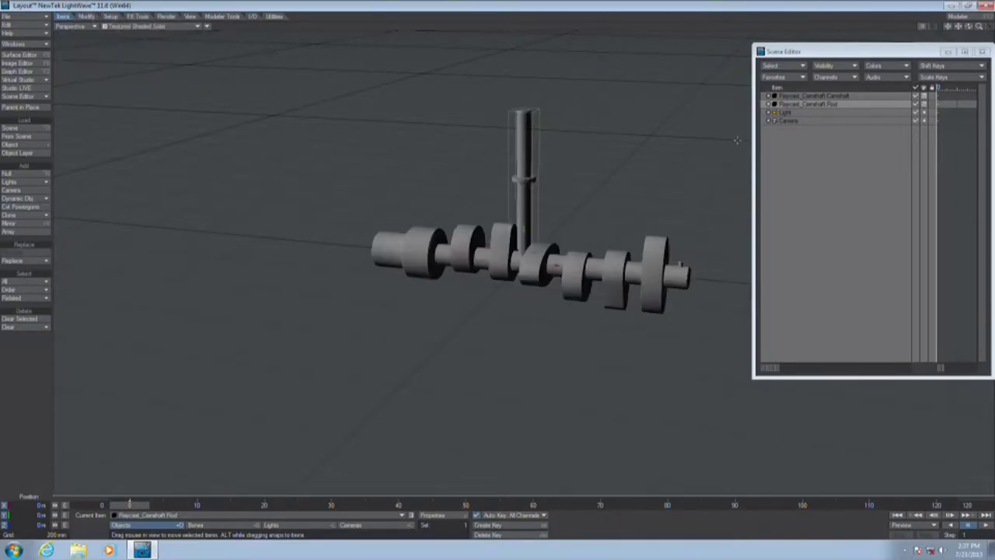
# Select the Raycast_Camshaft Rod layer and raise it above the camshaft to about 150 mm in Y
pyautogui.click(843, 95)
pyautogui.click(845, 104)
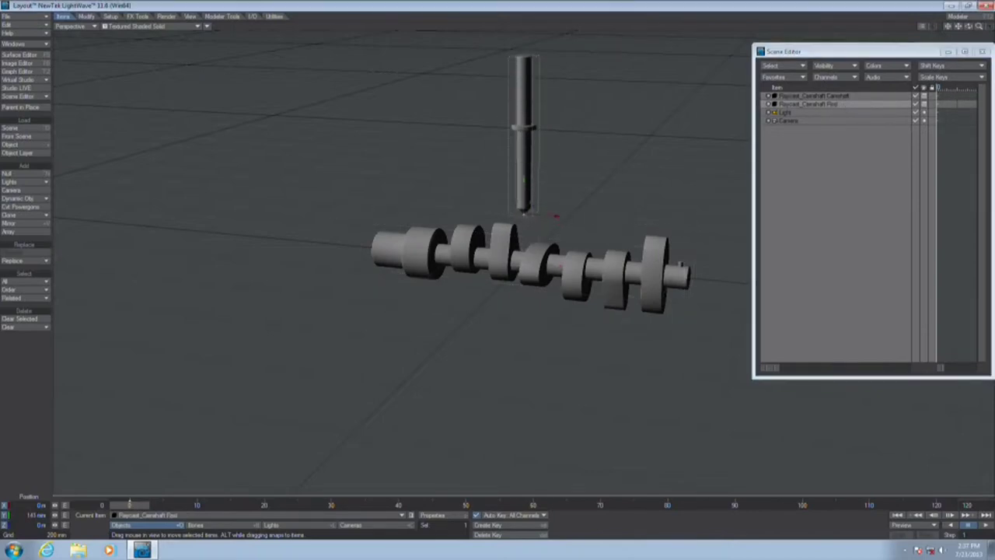
pyautogui.moveTo(968, 26); pyautogui.dragTo(929, 27)
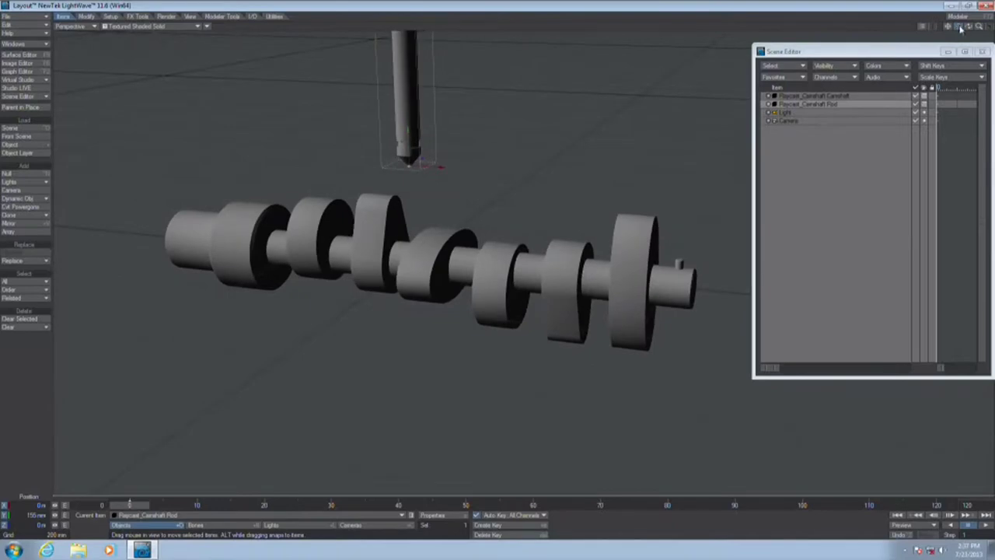
# Add a Nodal Motion modifier to the rod's motion options and open its node network
pyautogui.press('m')
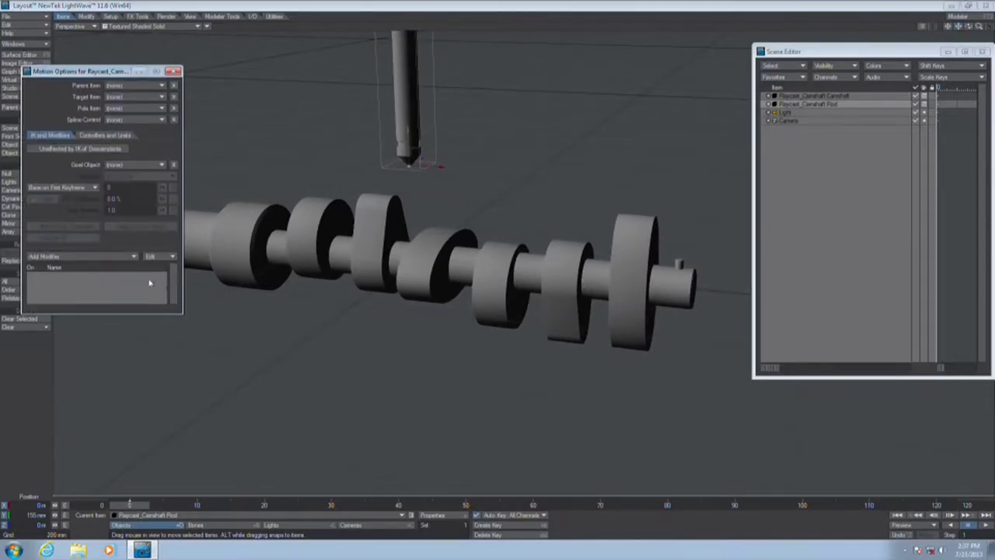
pyautogui.click(98, 257)
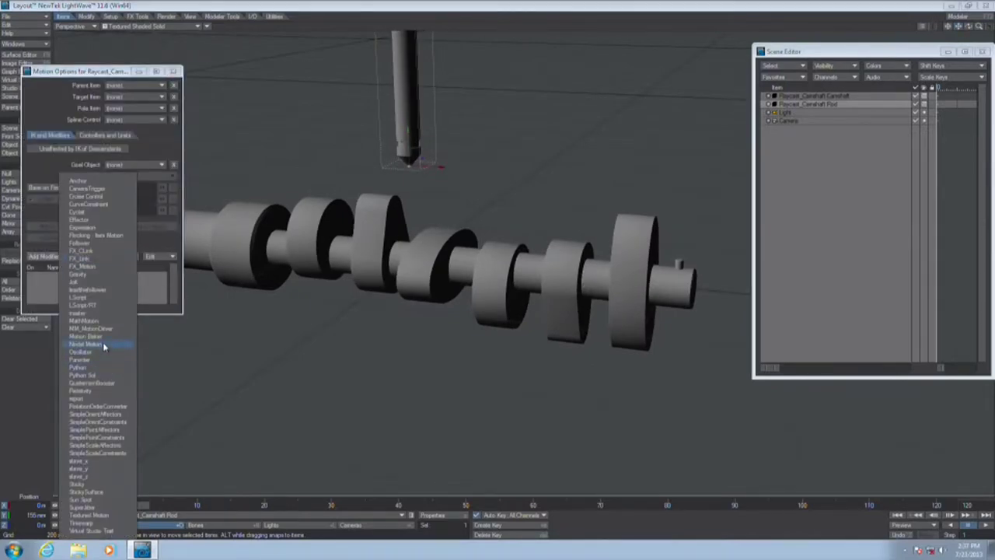
pyautogui.click(103, 345)
pyautogui.doubleClick(75, 275)
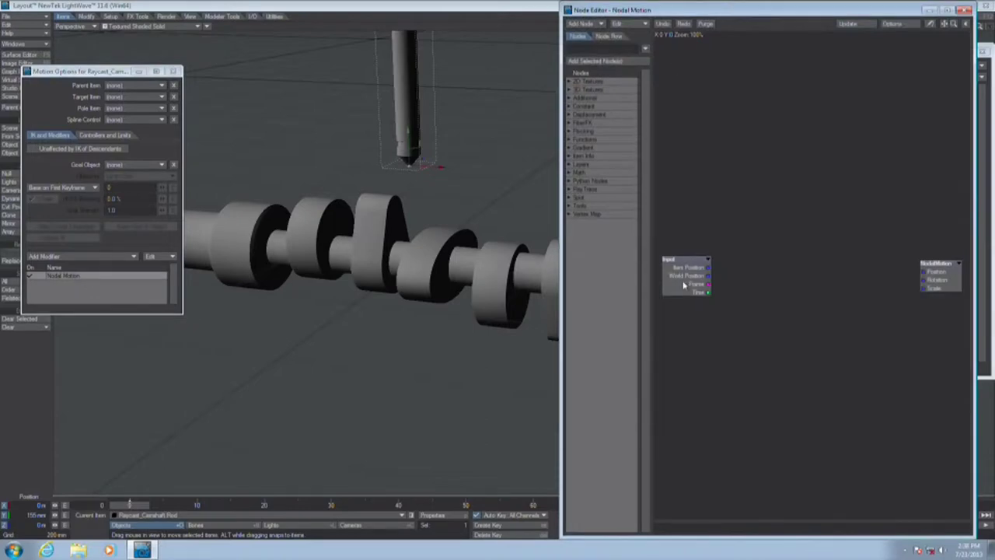
# Add a Ray Cast Geometry node and connect the Input node's Item Position to its Ray Origin
pyautogui.click(602, 49)
pyautogui.write('ray')
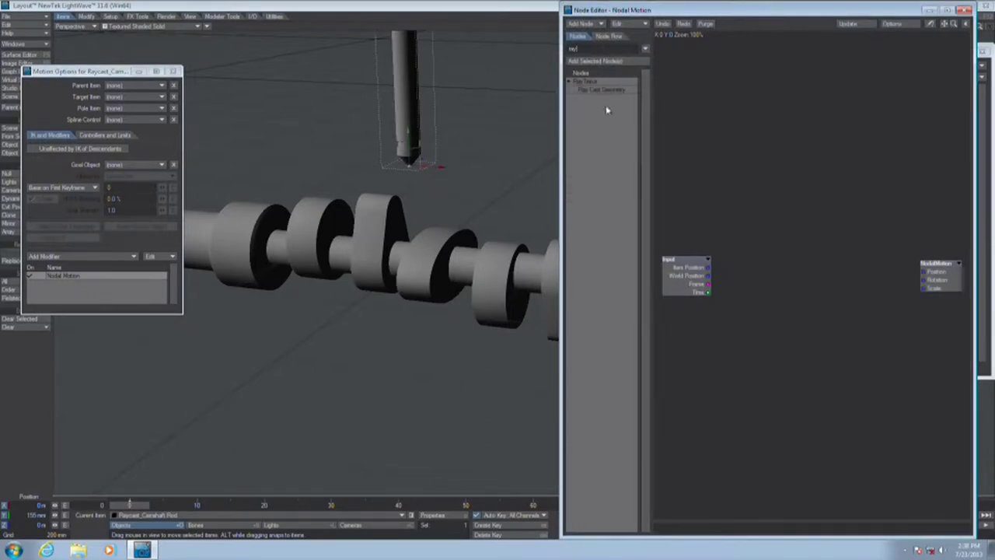
pyautogui.doubleClick(620, 90)
pyautogui.moveTo(792, 290); pyautogui.dragTo(799, 259)
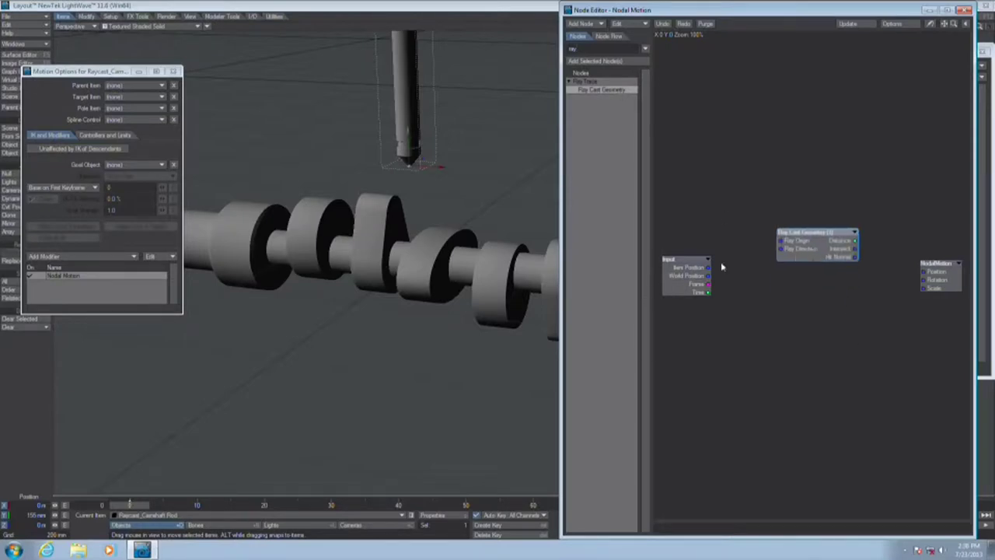
pyautogui.moveTo(706, 272); pyautogui.dragTo(802, 241)
# Activate the camshaft as the ray cast object, connect Intersect to the NodalMotion Position input, and close the node editor
pyautogui.doubleClick(816, 247)
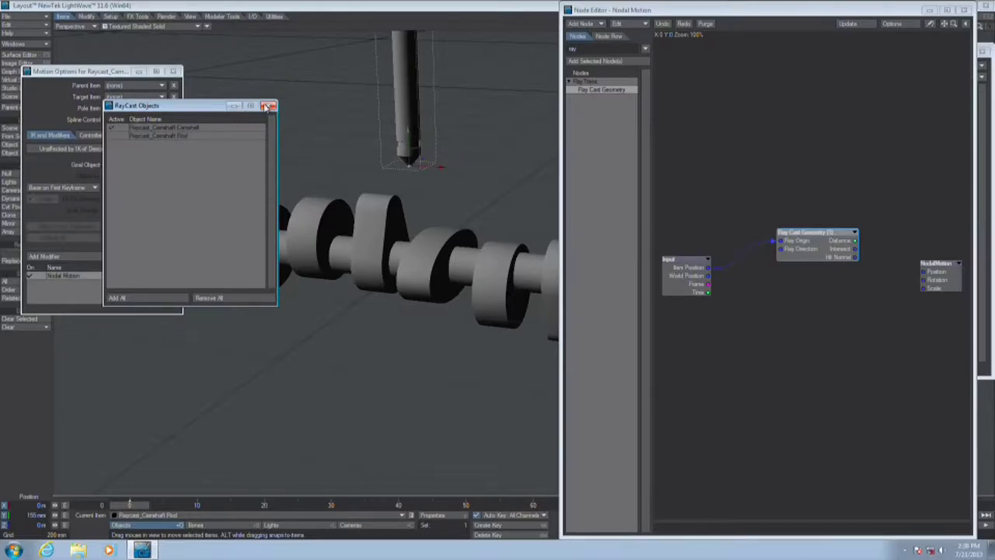
pyautogui.click(268, 105)
pyautogui.moveTo(858, 249); pyautogui.dragTo(938, 276)
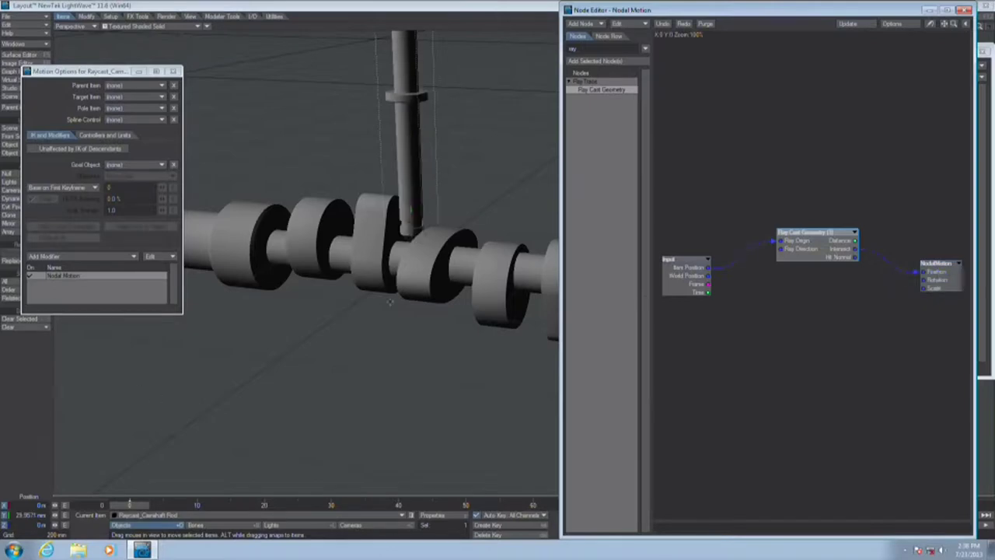
pyautogui.click(964, 9)
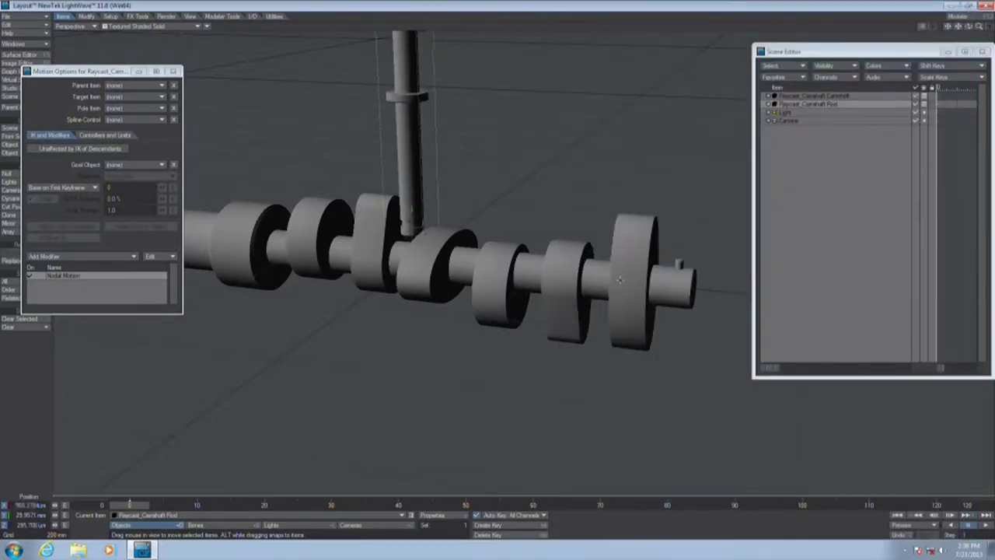
# Keyframe the camshaft's pitch rotation to 360° at frame 120 and go back to frame 0
pyautogui.click(839, 98)
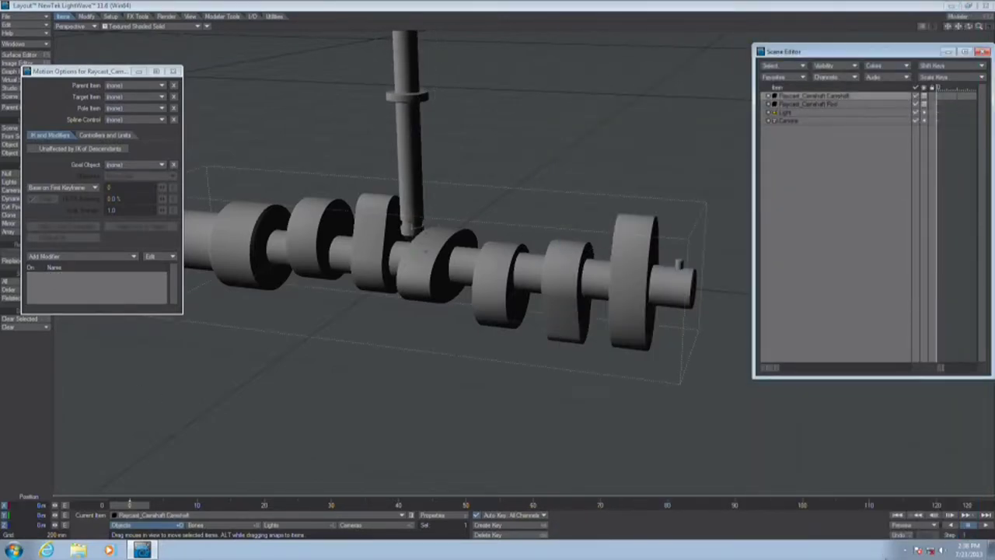
pyautogui.click(939, 512)
pyautogui.press('y')
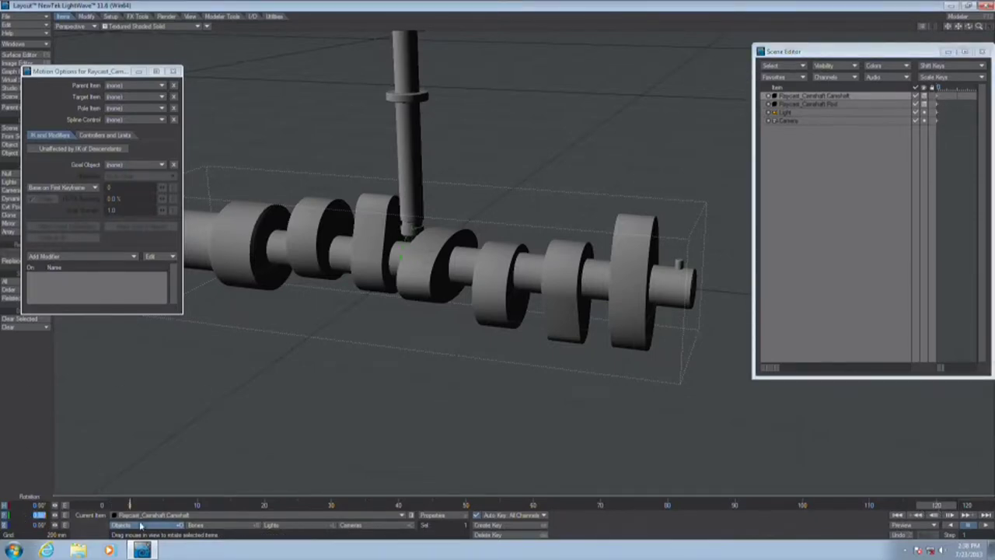
pyautogui.write('360')
pyautogui.press('Tab')
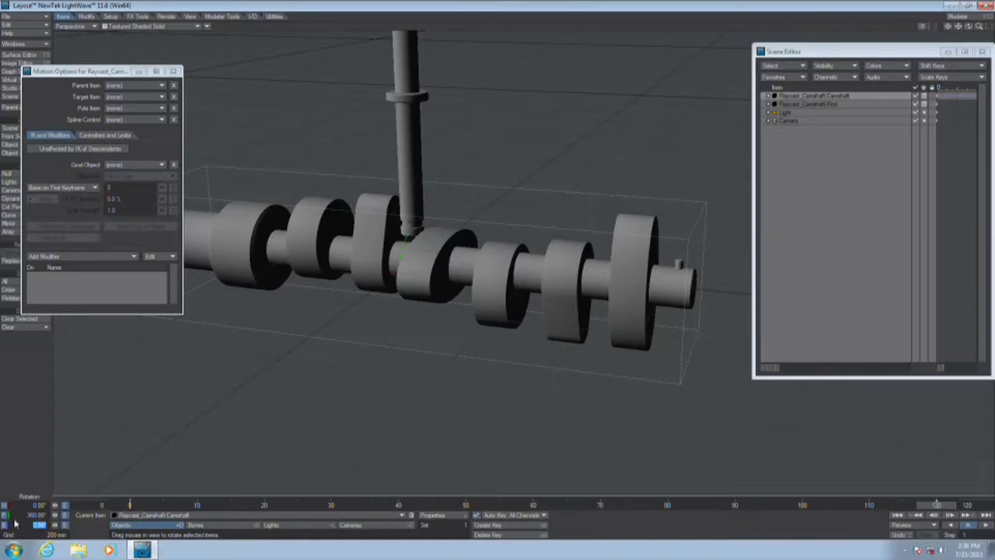
pyautogui.moveTo(129, 505)
pyautogui.mouseDown()
pyautogui.moveTo(554, 505)
pyautogui.moveTo(129, 505)
pyautogui.mouseUp()
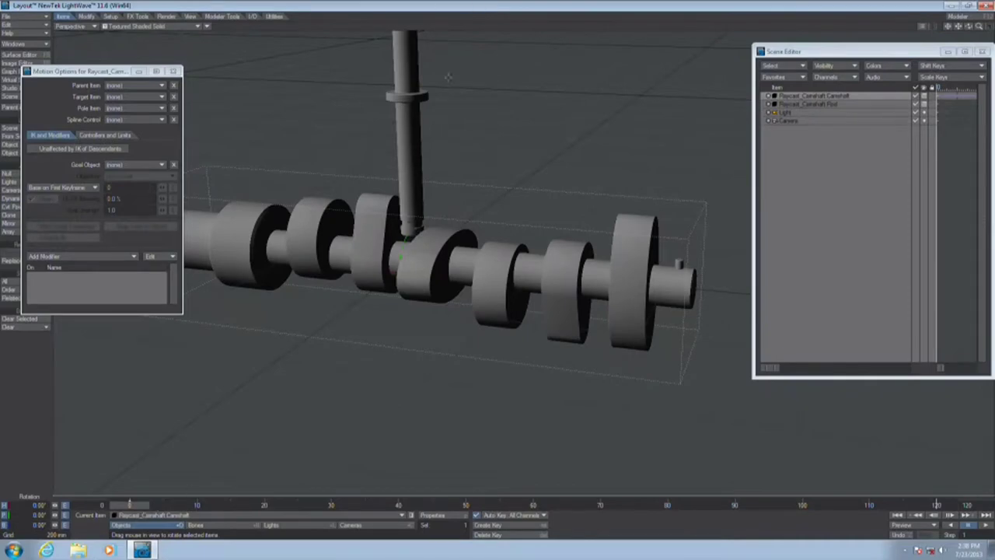
# Move the rod over the camshaft's second cam lobe, raise it clear of the lobe, and play the animation
pyautogui.click(416, 73)
pyautogui.press('t')
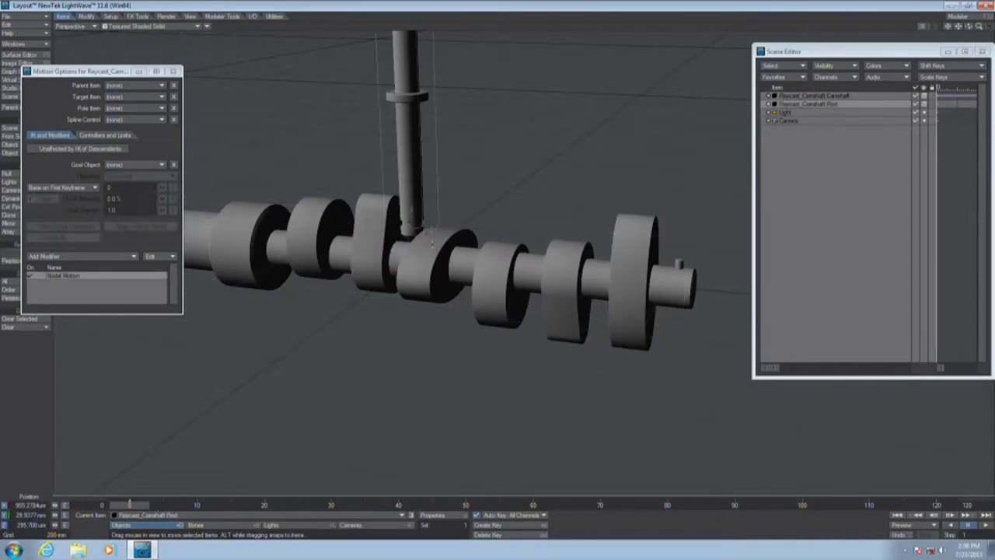
pyautogui.moveTo(440, 247); pyautogui.dragTo(406, 247)
pyautogui.moveTo(372, 202); pyautogui.dragTo(372, 161, button='right')
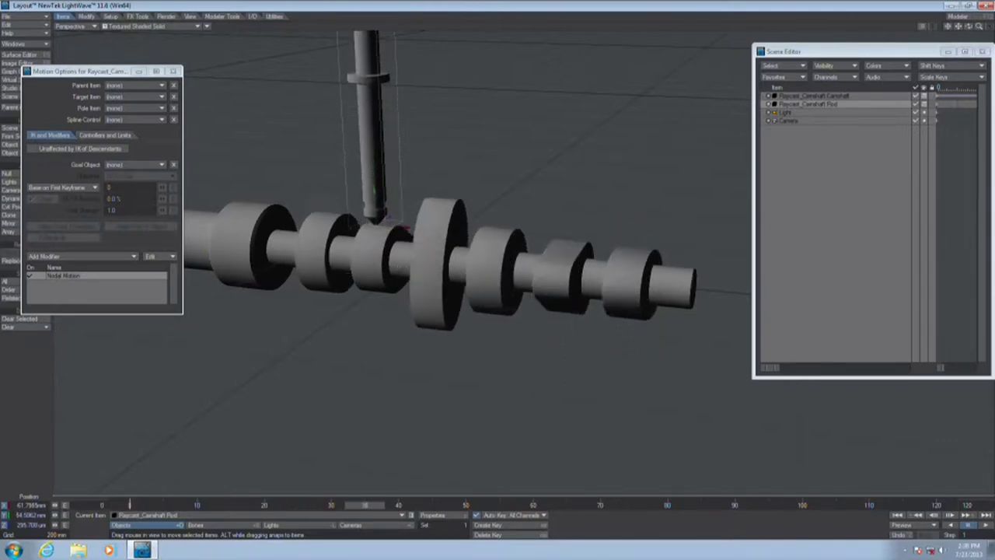
pyautogui.moveTo(372, 201); pyautogui.dragTo(372, 190, button='right')
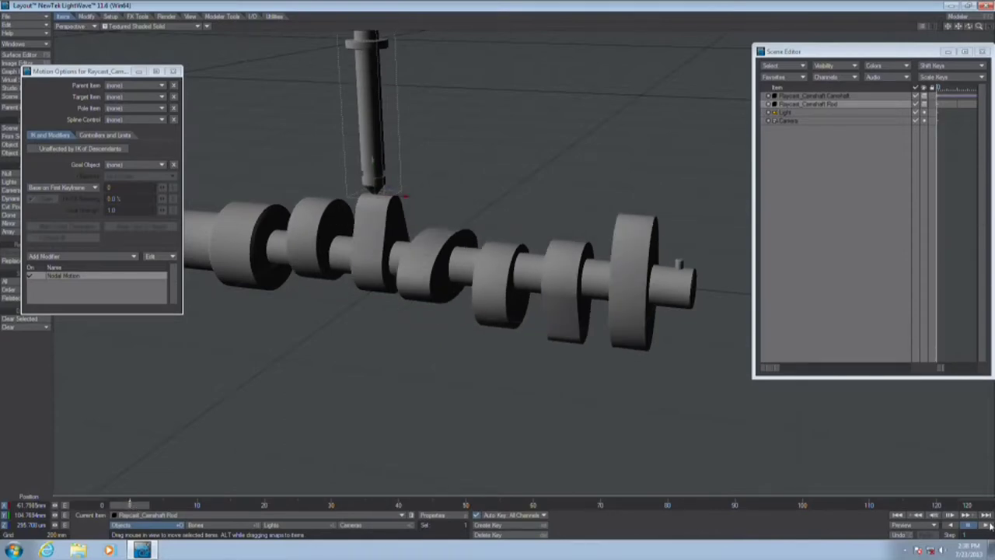
pyautogui.click(985, 526)
pyautogui.click(433, 149)
# Move the rod over the first cam lobe at X about -157 mm, clone it, and place the clone over the second lobe
pyautogui.moveTo(433, 149); pyautogui.dragTo(375, 149)
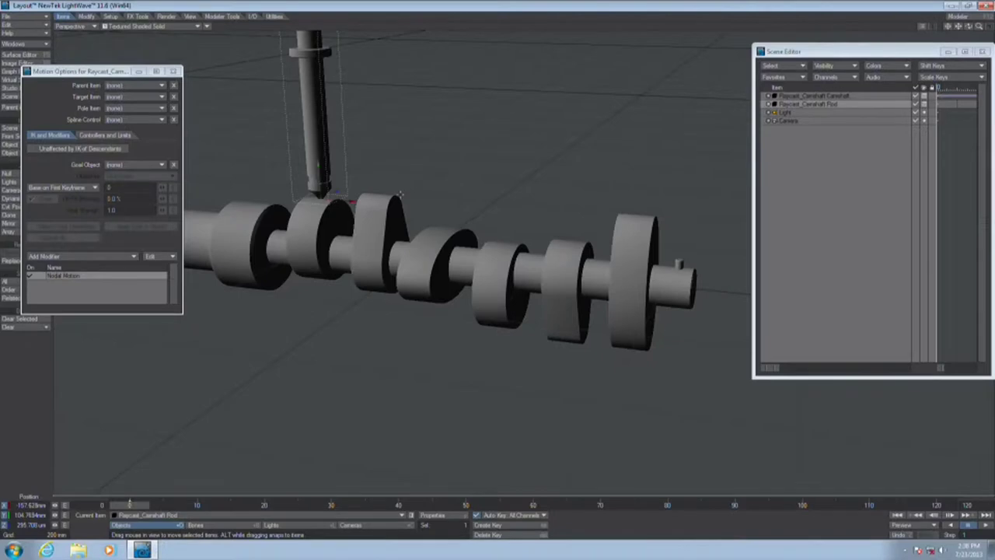
pyautogui.hotkey('ctrl', 'c')
pyautogui.moveTo(375, 149); pyautogui.dragTo(434, 149)
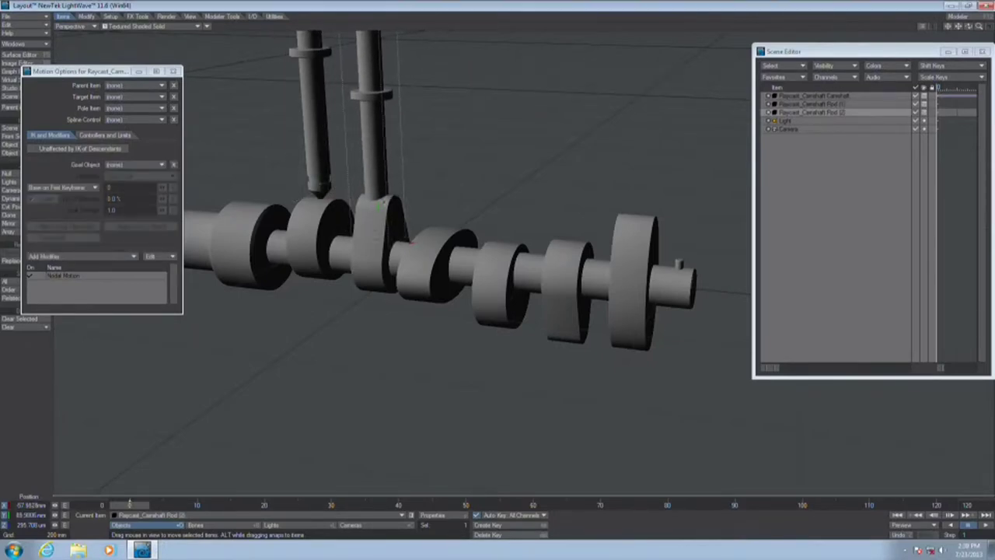
pyautogui.moveTo(390, 117); pyautogui.dragTo(390, 89, button='right')
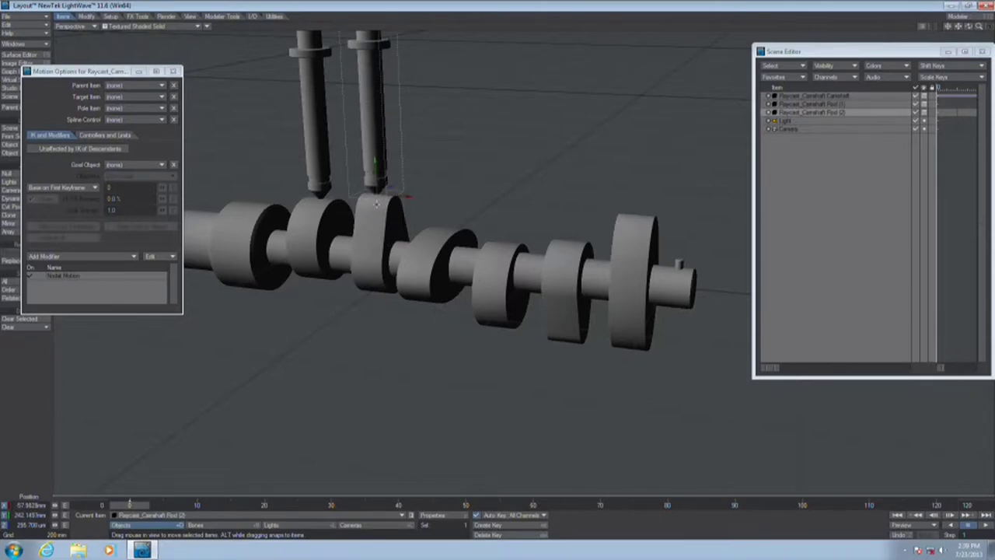
# Clone the rod twice more and place the copies over the third and fourth cam lobes at X about 51 mm and 150 mm
pyautogui.press('Return')
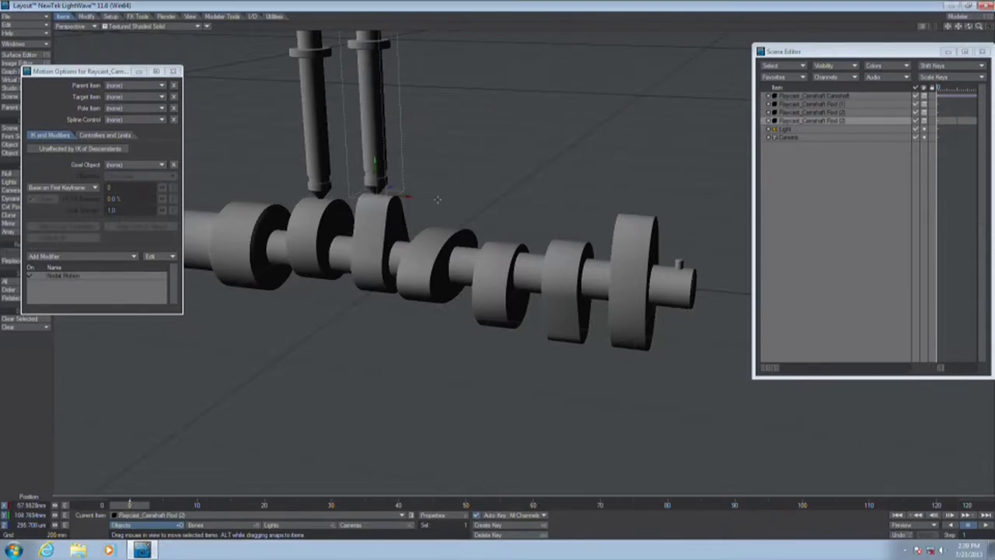
pyautogui.moveTo(346, 196); pyautogui.dragTo(412, 196)
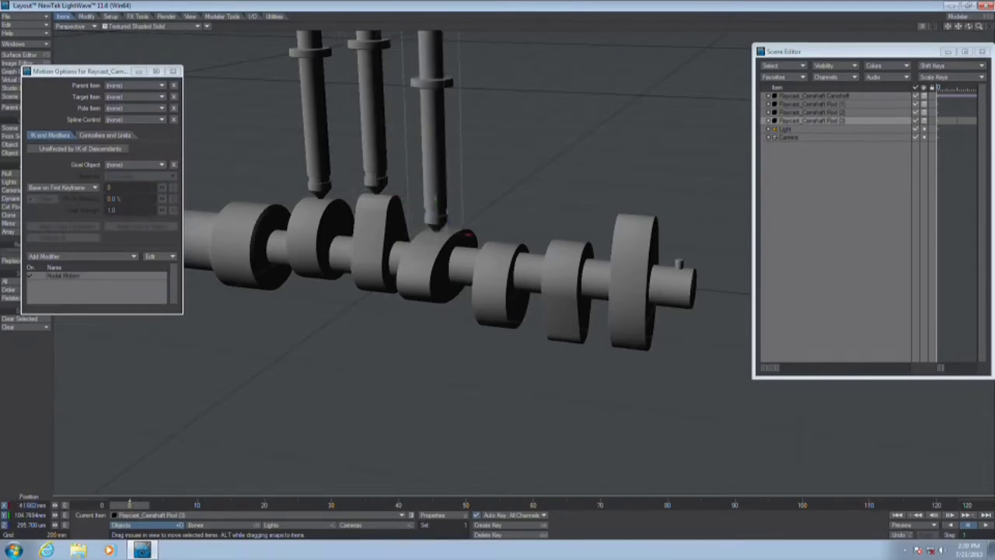
pyautogui.hotkey('ctrl', 'c')
pyautogui.press('Return')
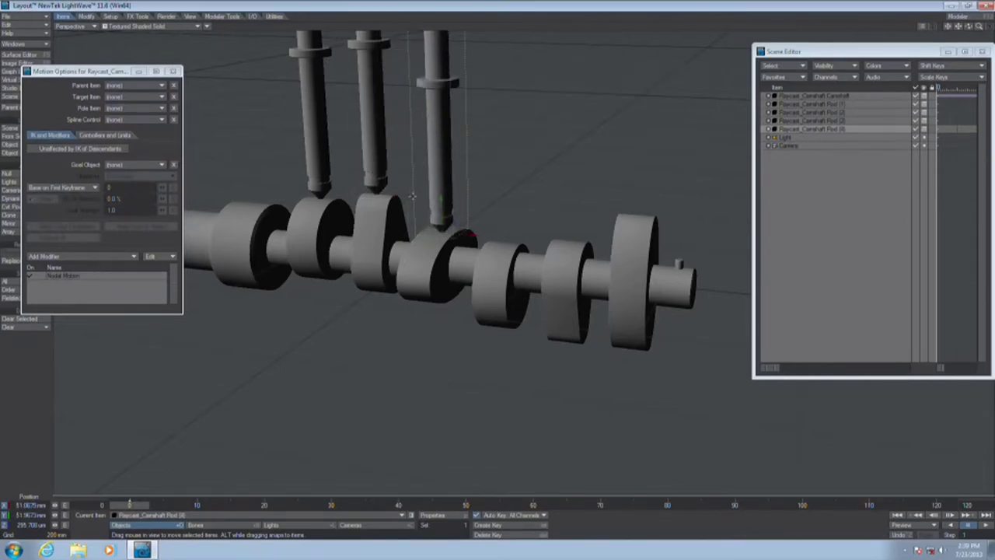
pyautogui.moveTo(420, 196)
pyautogui.mouseDown()
pyautogui.moveTo(497, 196)
pyautogui.moveTo(482, 196)
pyautogui.mouseUp()
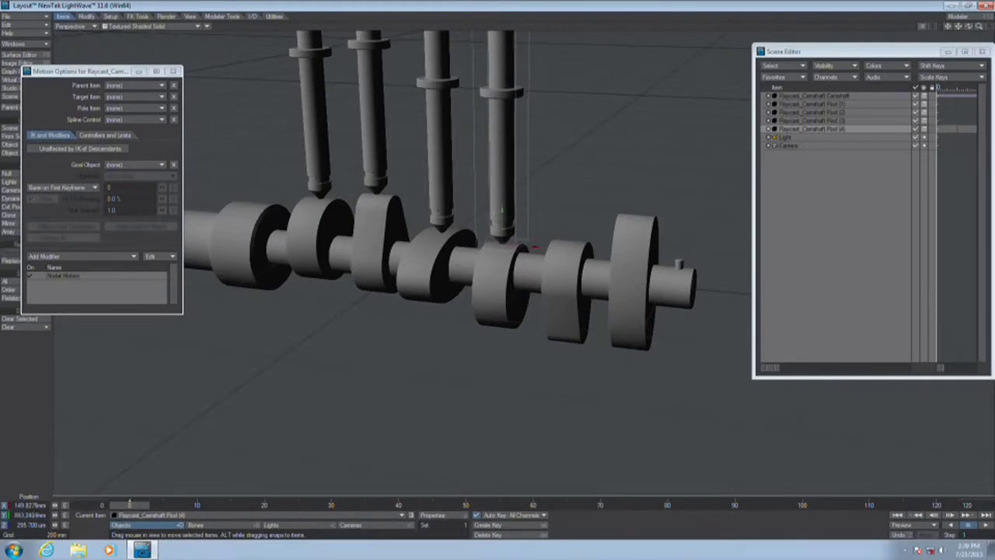
# Clone the fourth rod twice to place rods over the last two cam lobes, and play back the camshaft animation
pyautogui.click(438, 193)
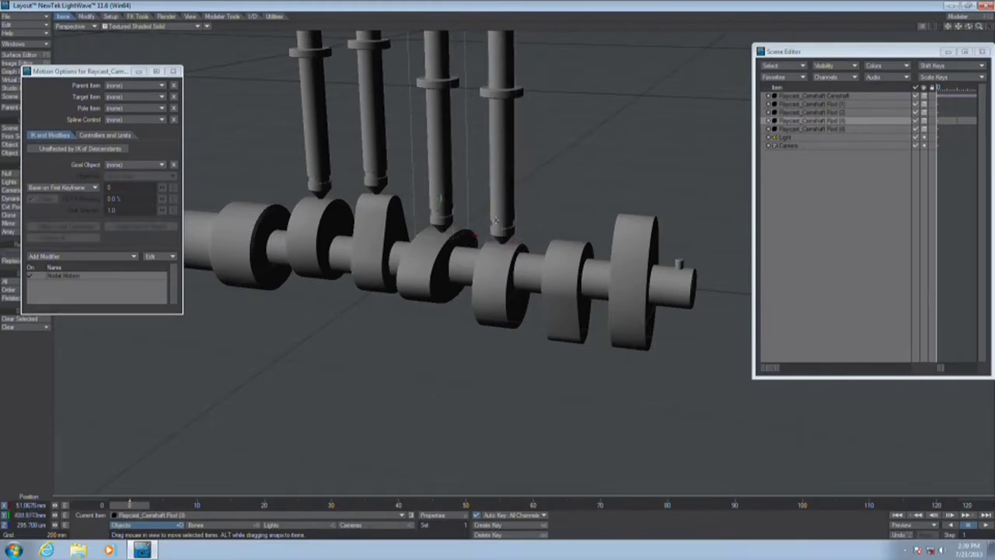
pyautogui.click(497, 221)
pyautogui.press('Return')
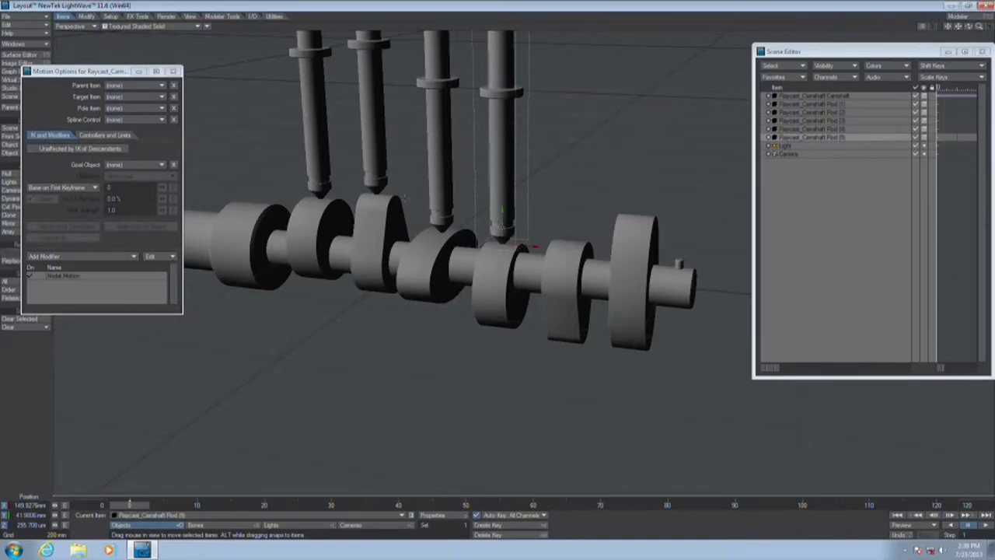
pyautogui.moveTo(534, 245); pyautogui.dragTo(633, 233)
pyautogui.press('Return')
pyautogui.click(982, 526)
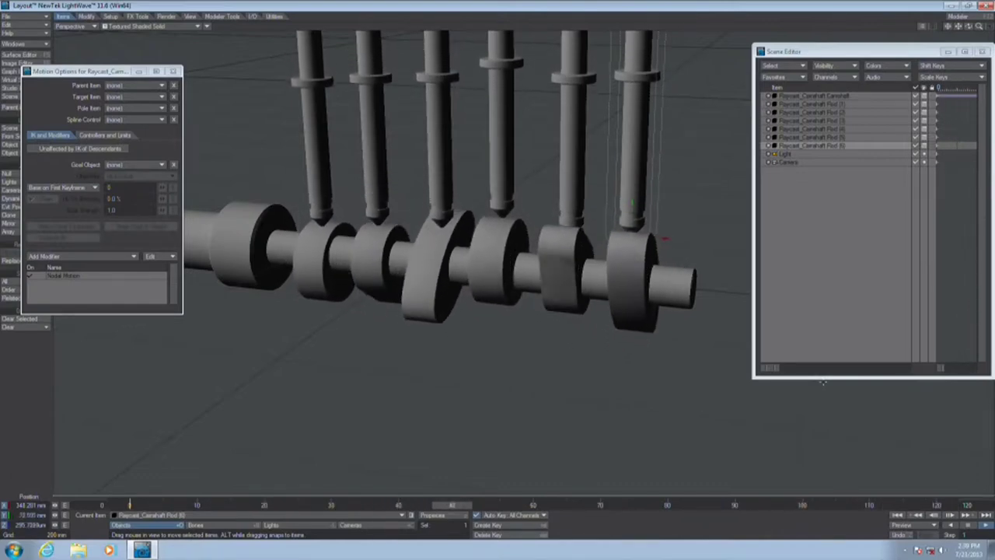
pyautogui.click(971, 526)
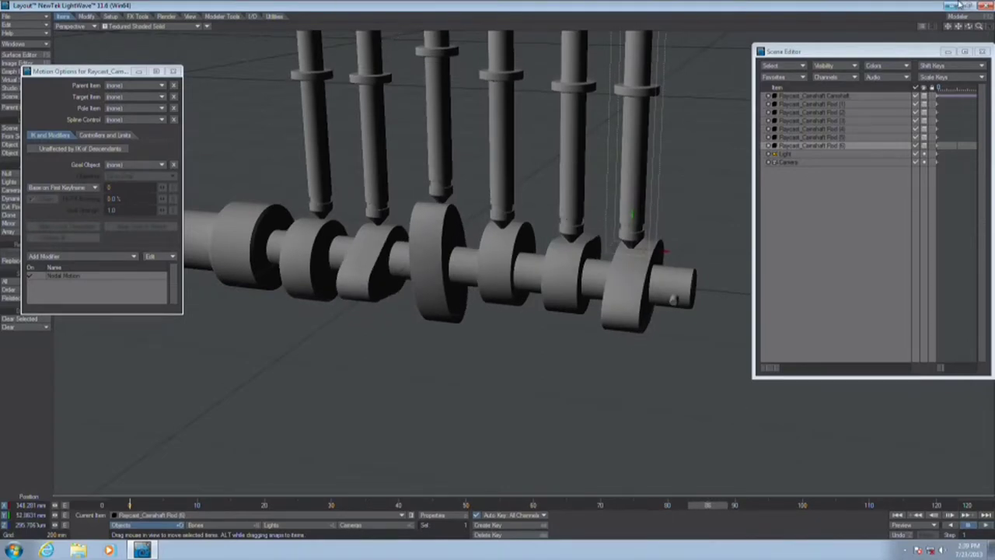
# Quit Layout without saving the camshaft scene and relaunch it with an empty scene
pyautogui.click(986, 5)
pyautogui.click(622, 280)
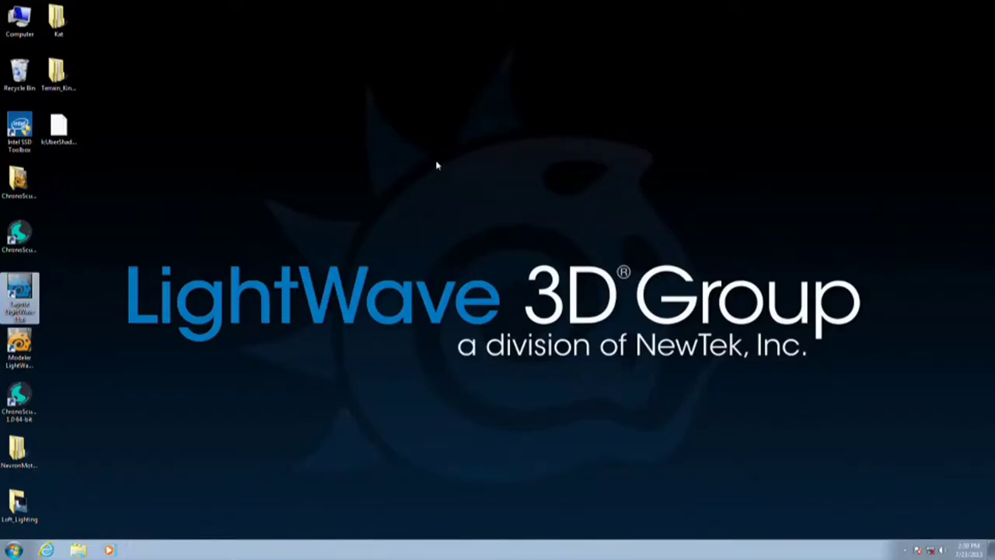
pyautogui.doubleClick(32, 290)
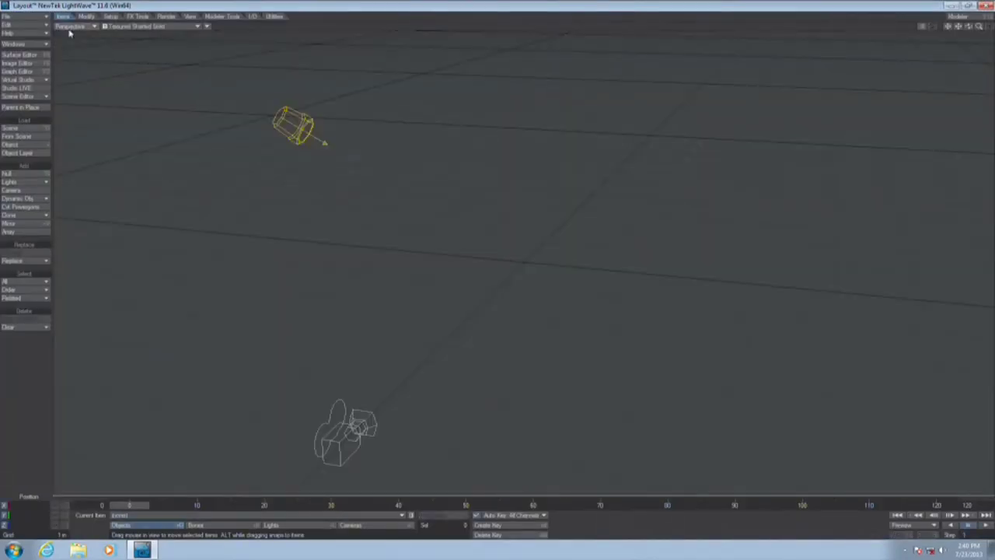
# Load the Raycast_Car_Track scene from the Raycast folder of the example content's Scenes directory
pyautogui.click(19, 16)
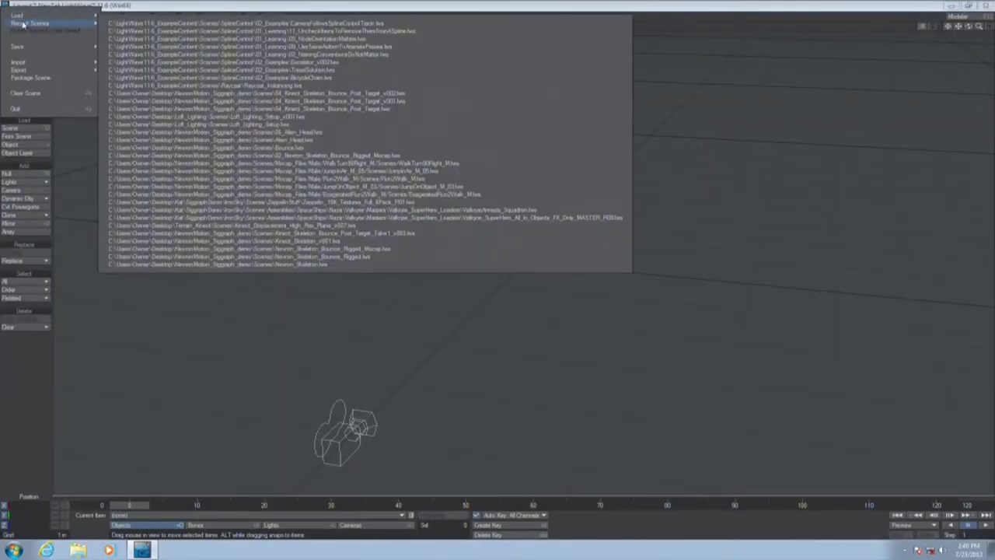
pyautogui.moveTo(20, 16)
pyautogui.click(159, 15)
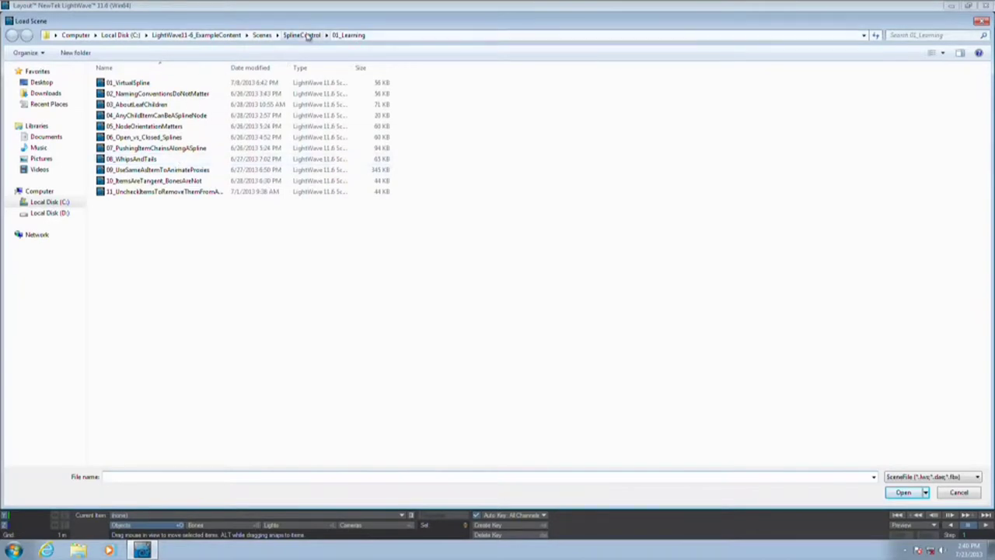
pyautogui.click(264, 36)
pyautogui.doubleClick(138, 104)
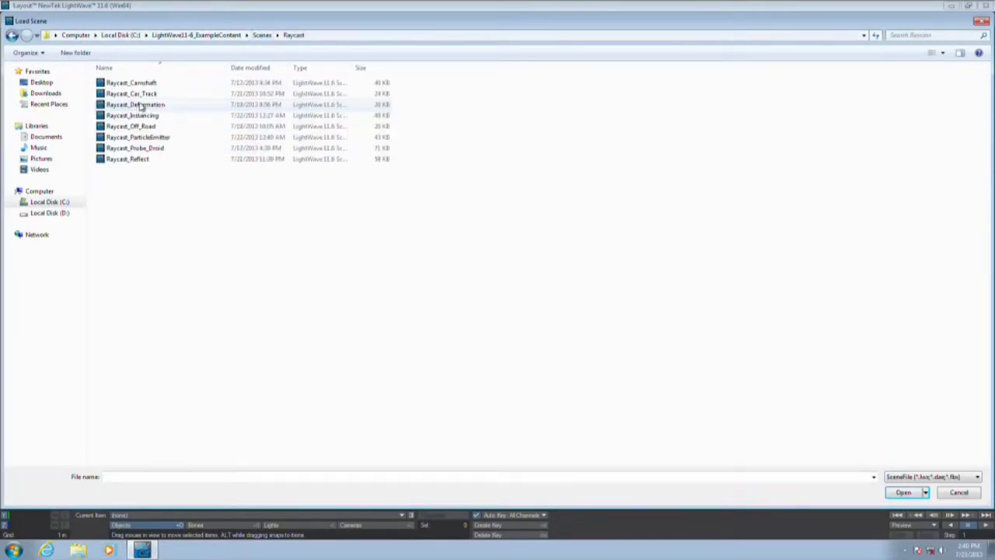
pyautogui.doubleClick(155, 94)
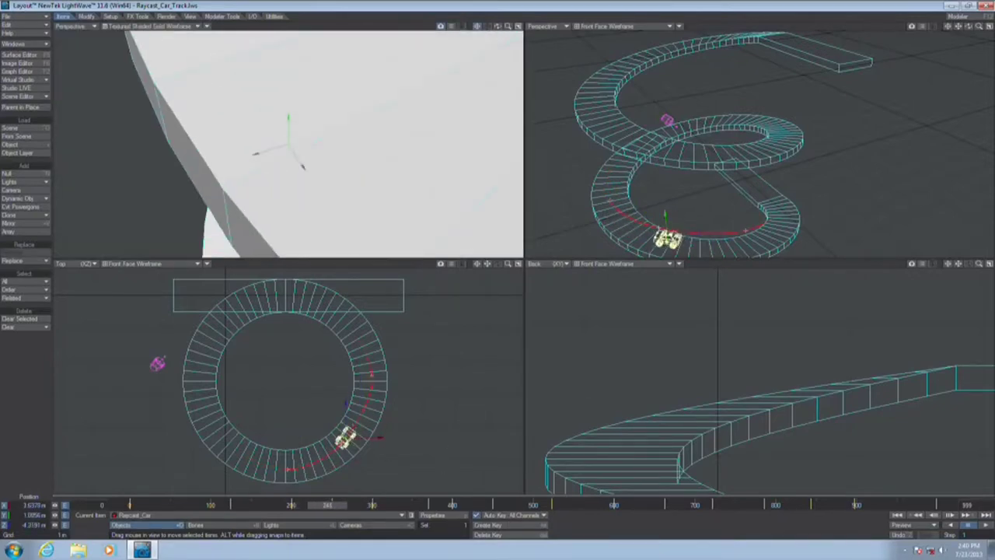
# View the spiral track from the side and scrub the car's animation to about frame 514, returning to about frame 450
pyautogui.moveTo(968, 27); pyautogui.dragTo(884, 55)
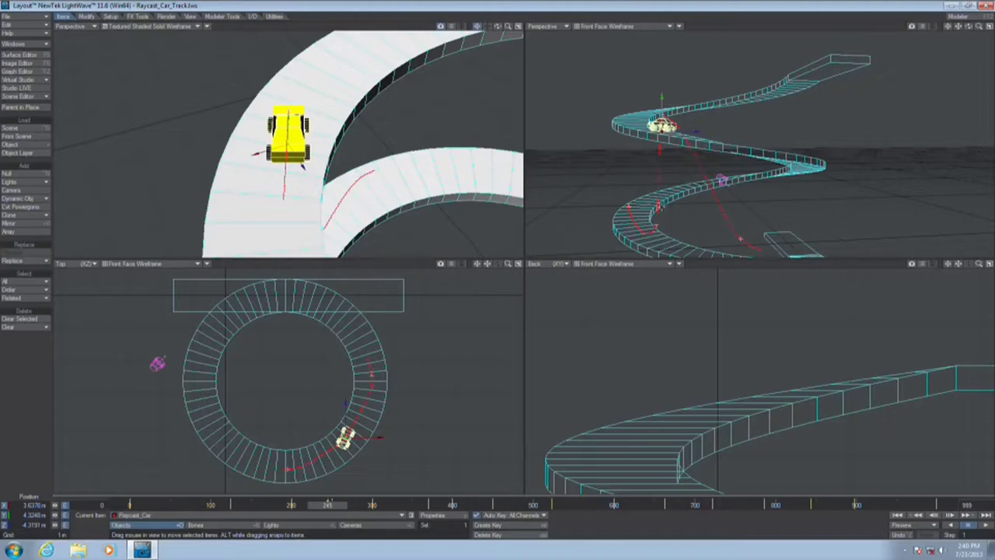
pyautogui.press('Return')
pyautogui.press('Return')
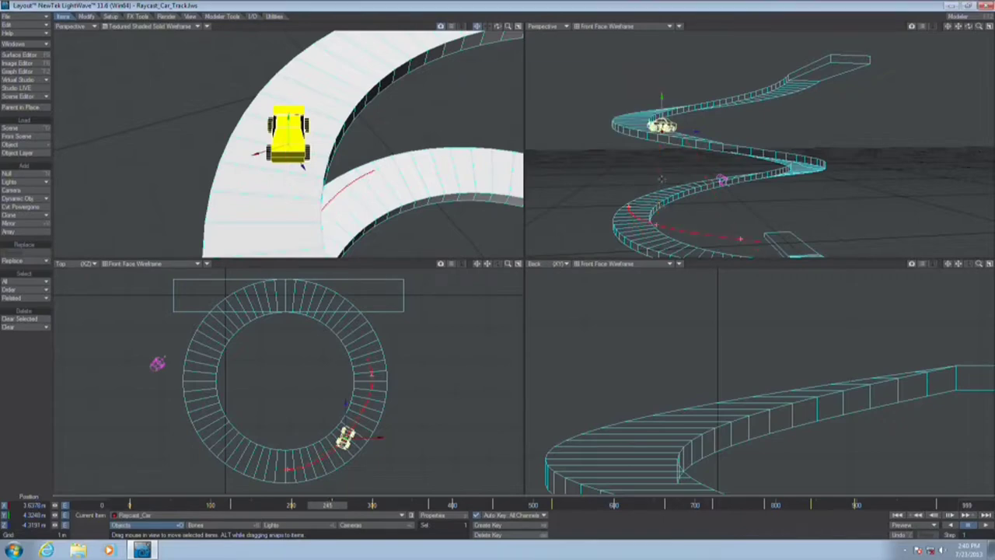
pyautogui.moveTo(327, 506); pyautogui.dragTo(545, 506)
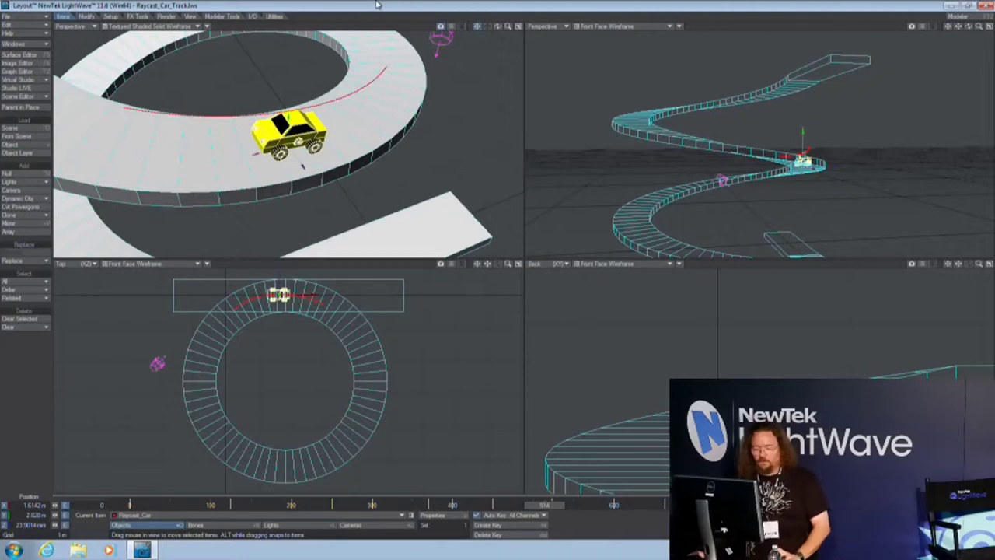
pyautogui.click(492, 505)
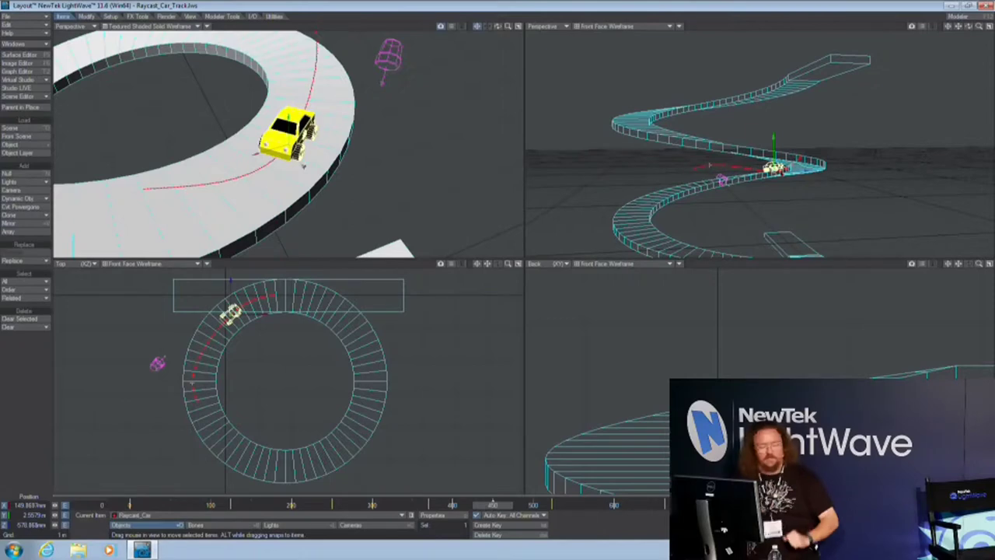
# Quit Layout without saving the car track scene and restart it
pyautogui.click(24, 15)
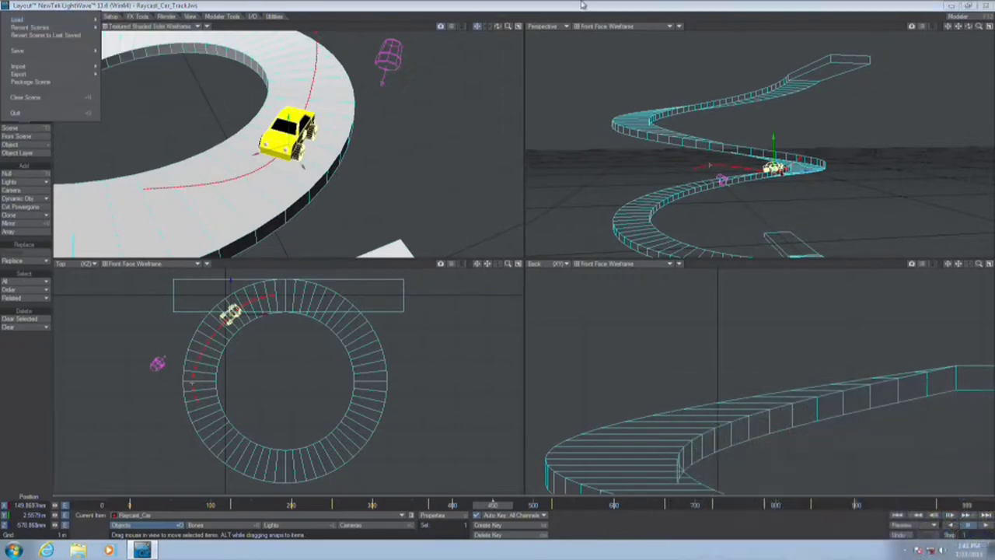
pyautogui.click(984, 6)
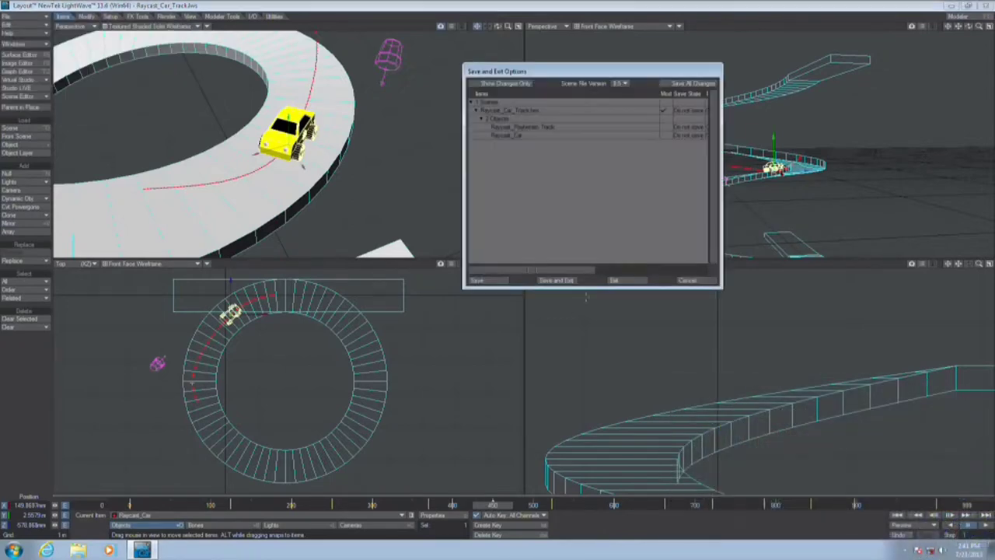
pyautogui.click(618, 280)
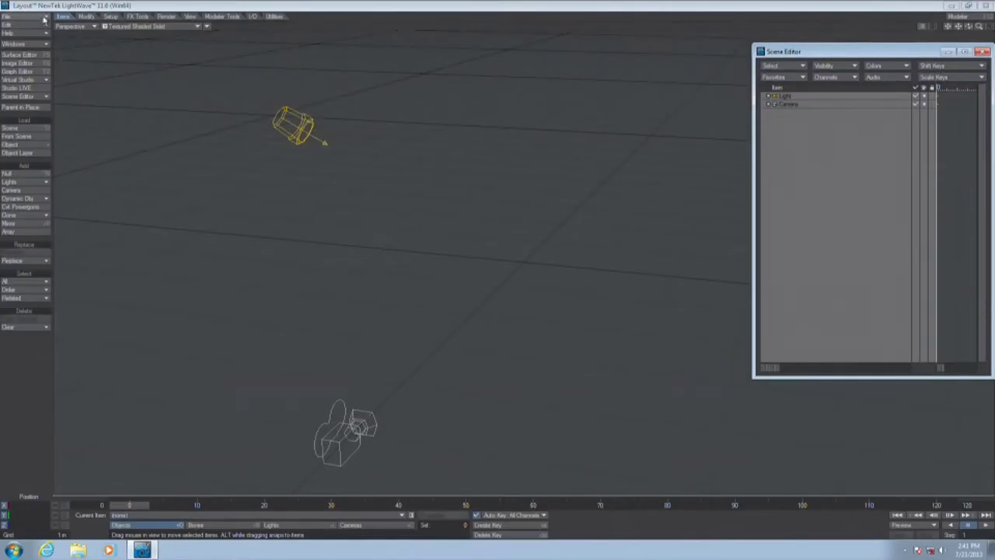
# Load the Raycast_Off_Road scene from the example content's Raycast folder
pyautogui.click(45, 19)
pyautogui.moveTo(77, 17)
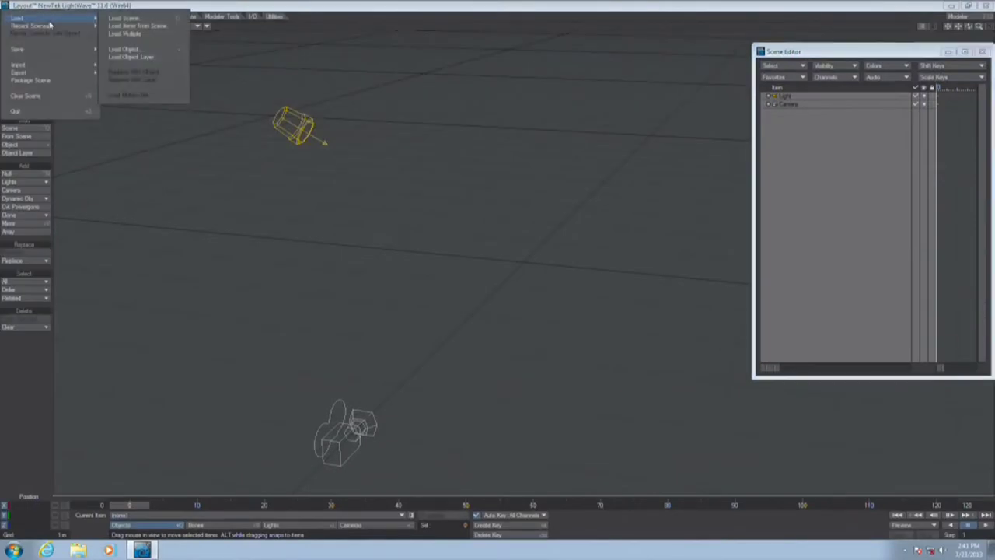
pyautogui.click(148, 18)
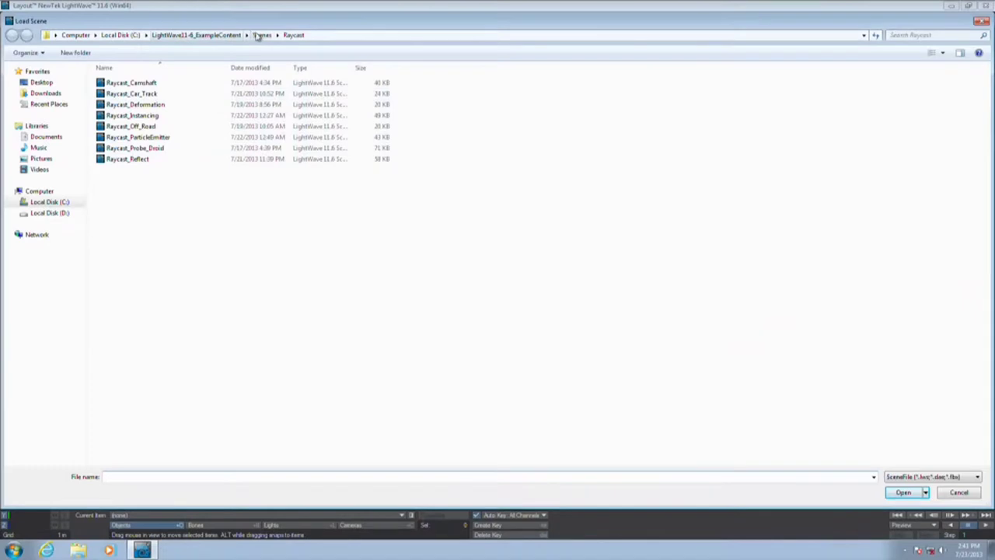
pyautogui.doubleClick(151, 125)
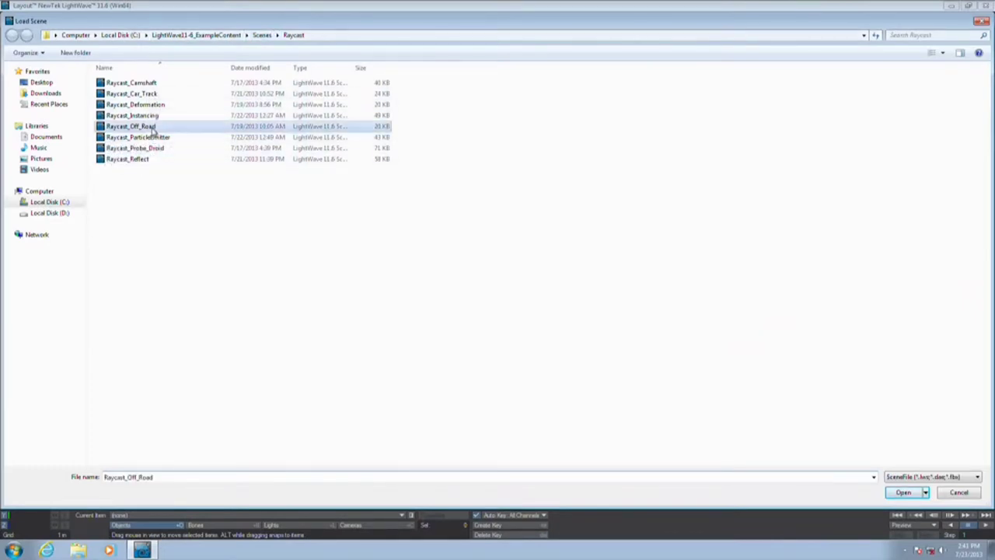
# Scrub the off-road car animation forward to frame 51, returning to frame 0
pyautogui.moveTo(136, 506); pyautogui.dragTo(244, 504)
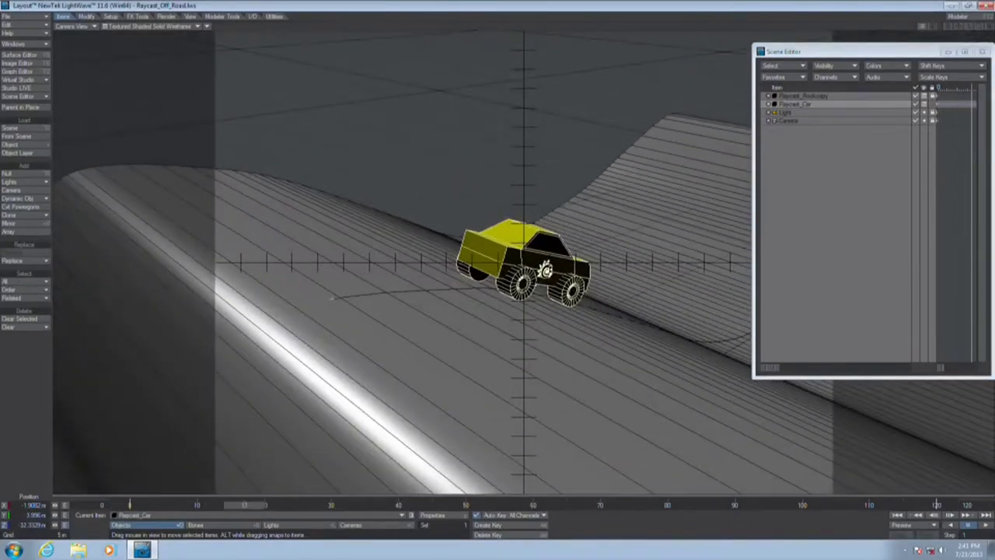
pyautogui.moveTo(244, 504); pyautogui.dragTo(472, 504)
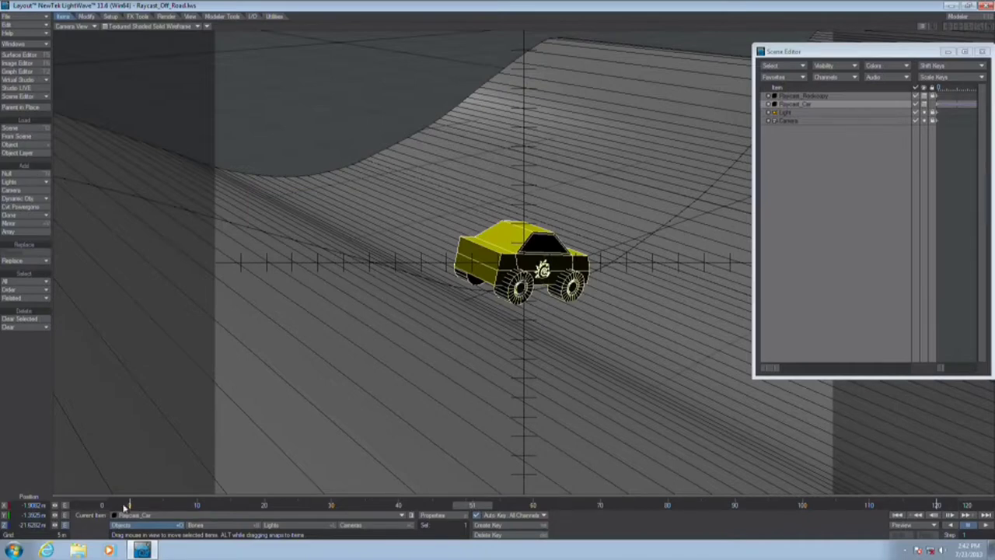
pyautogui.moveTo(126, 506); pyautogui.dragTo(129, 507)
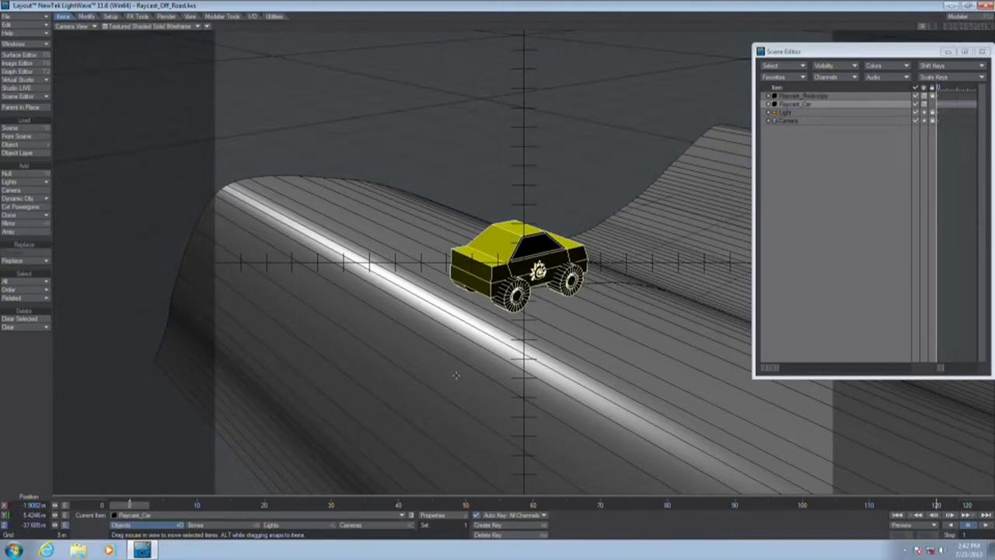
# Open the Nodal Motion node graph of Raycast_Car and resize the node editor so the whole network fits
pyautogui.press('m')
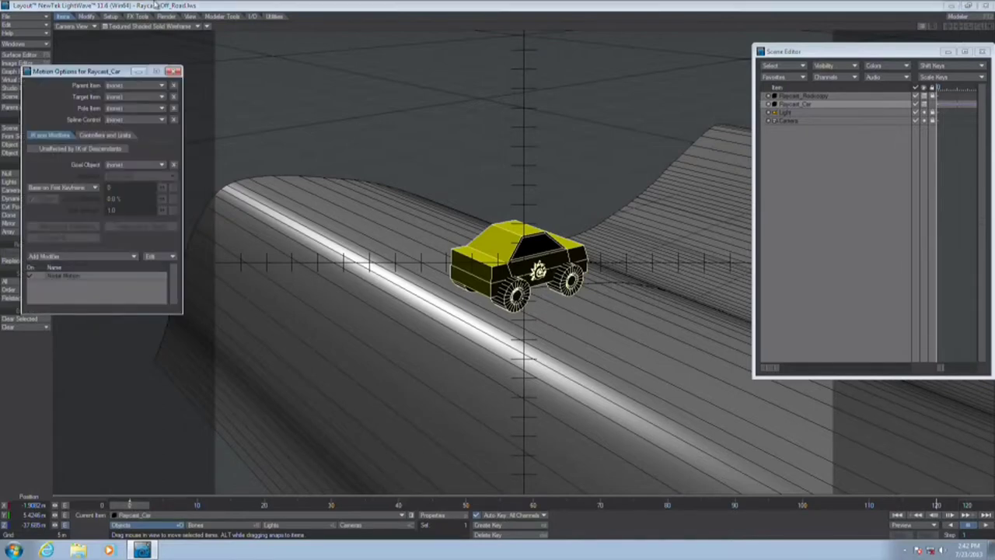
pyautogui.doubleClick(66, 276)
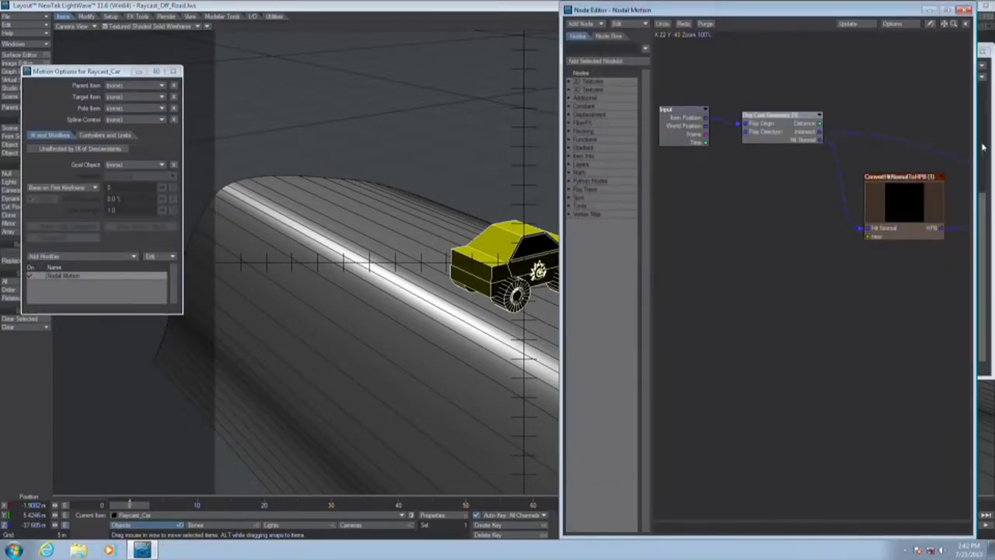
pyautogui.moveTo(752, 9); pyautogui.dragTo(756, 123)
pyautogui.moveTo(883, 291); pyautogui.dragTo(878, 287)
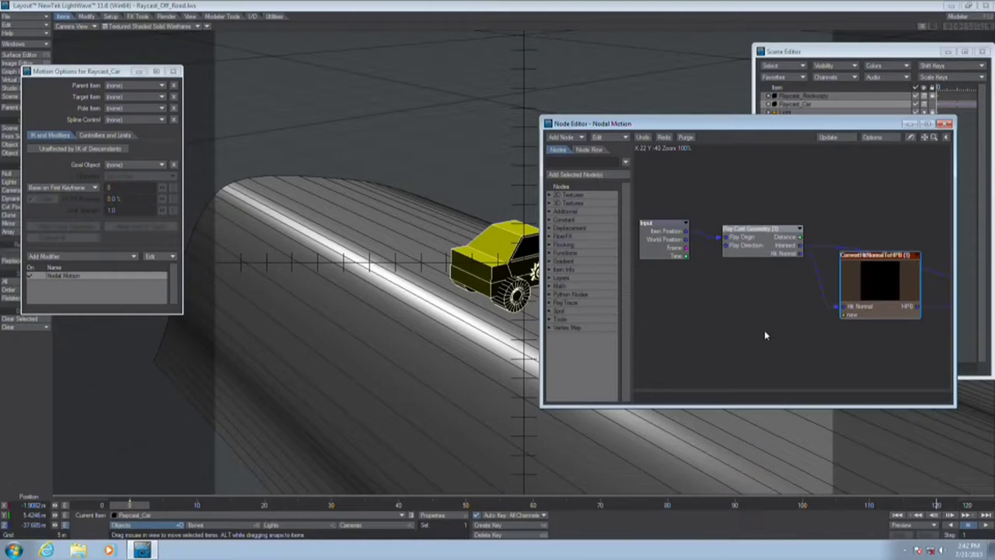
pyautogui.moveTo(541, 248); pyautogui.dragTo(347, 247)
# Spread out the Input, Ray Cast Geometry, ConvertHitNormalToHPB and NodalMotion nodes so their connections are readable
pyautogui.moveTo(476, 259); pyautogui.dragTo(486, 223)
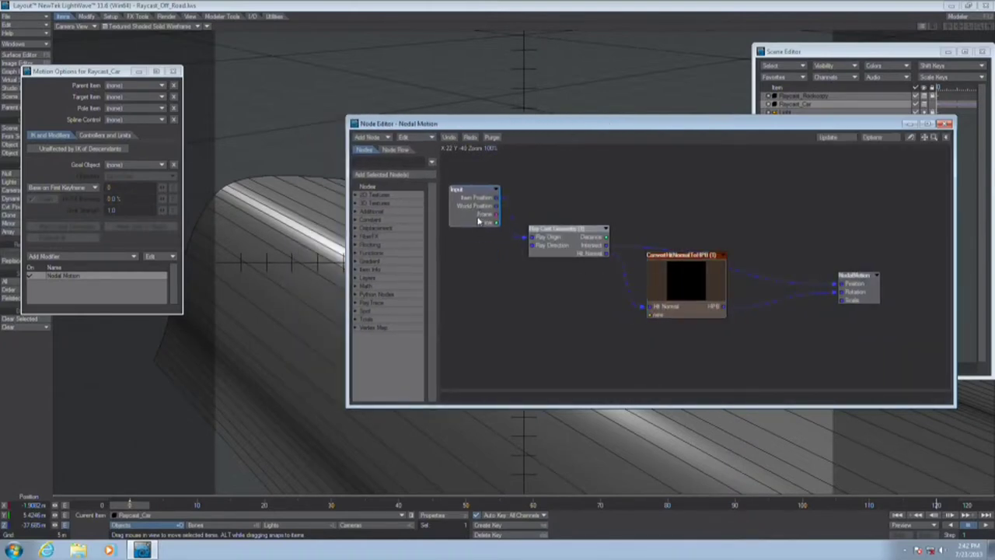
pyautogui.moveTo(586, 261); pyautogui.dragTo(599, 225)
pyautogui.moveTo(710, 283); pyautogui.dragTo(711, 298)
pyautogui.moveTo(871, 299); pyautogui.dragTo(900, 266)
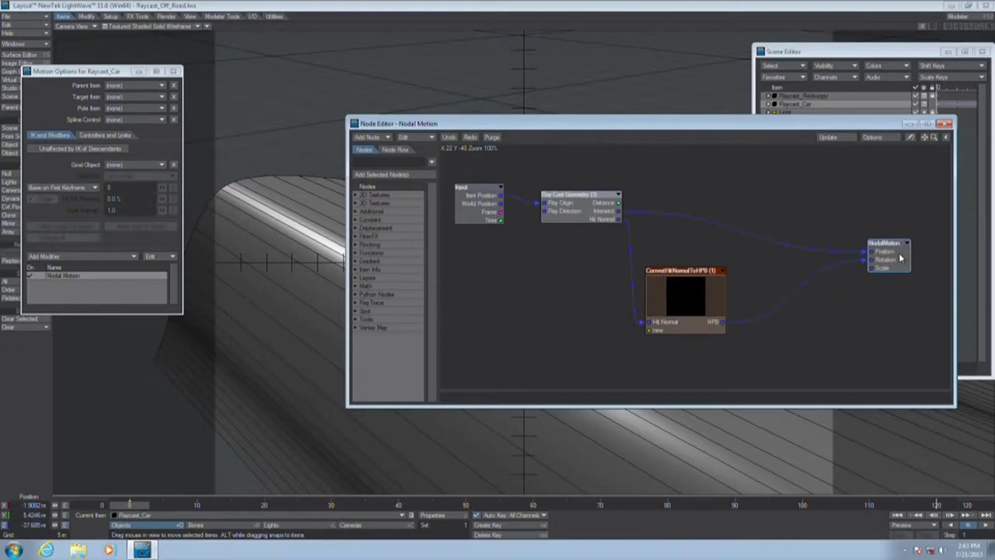
pyautogui.moveTo(691, 313)
pyautogui.mouseDown()
pyautogui.moveTo(695, 299)
pyautogui.moveTo(685, 304)
pyautogui.mouseUp()
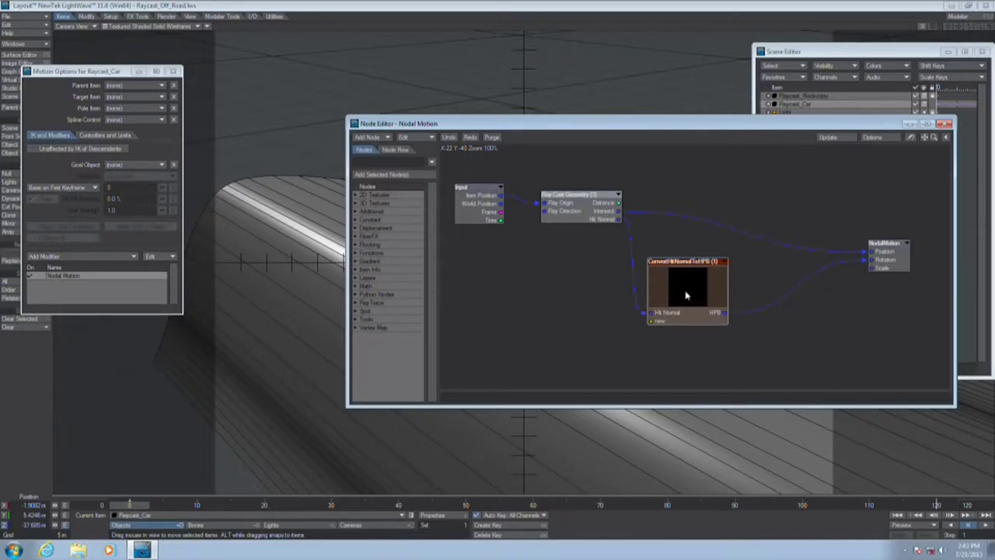
# Open the ConvertHitNormalToHPB compound, move its Input and MatrixHPB nodes higher, and leave the compound and the node editor
pyautogui.doubleClick(687, 296)
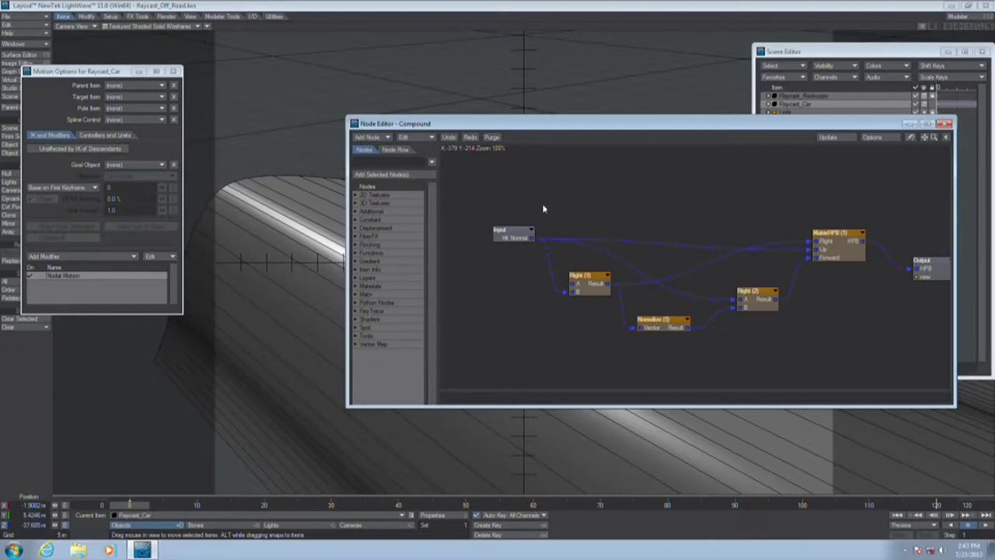
pyautogui.click(510, 240)
pyautogui.moveTo(520, 240); pyautogui.dragTo(497, 210)
pyautogui.moveTo(836, 257); pyautogui.dragTo(829, 232)
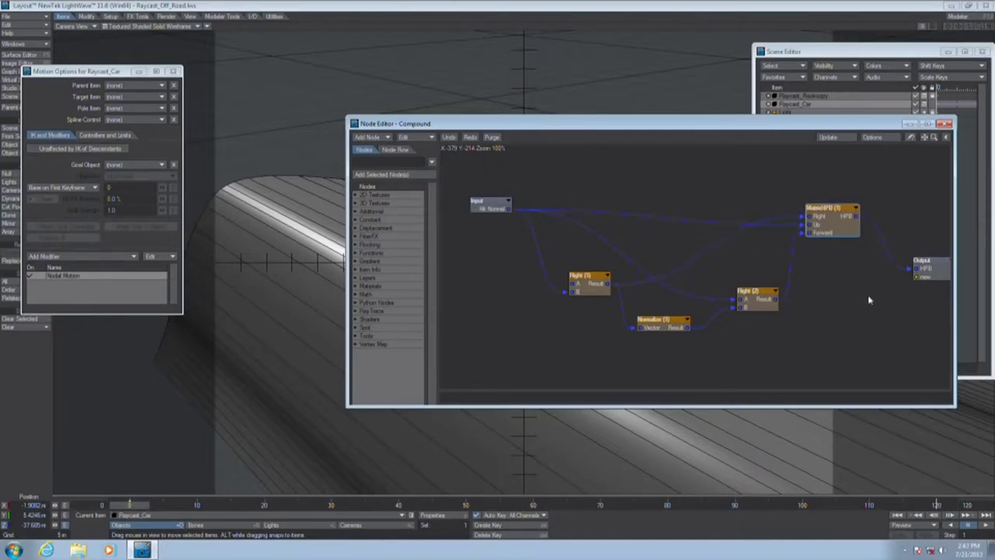
pyautogui.click(933, 268)
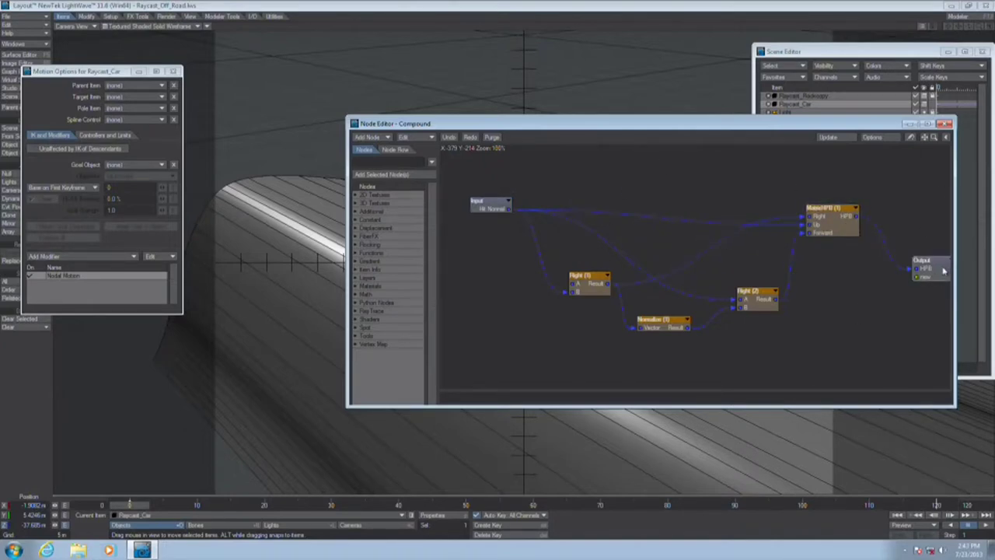
pyautogui.press('Escape')
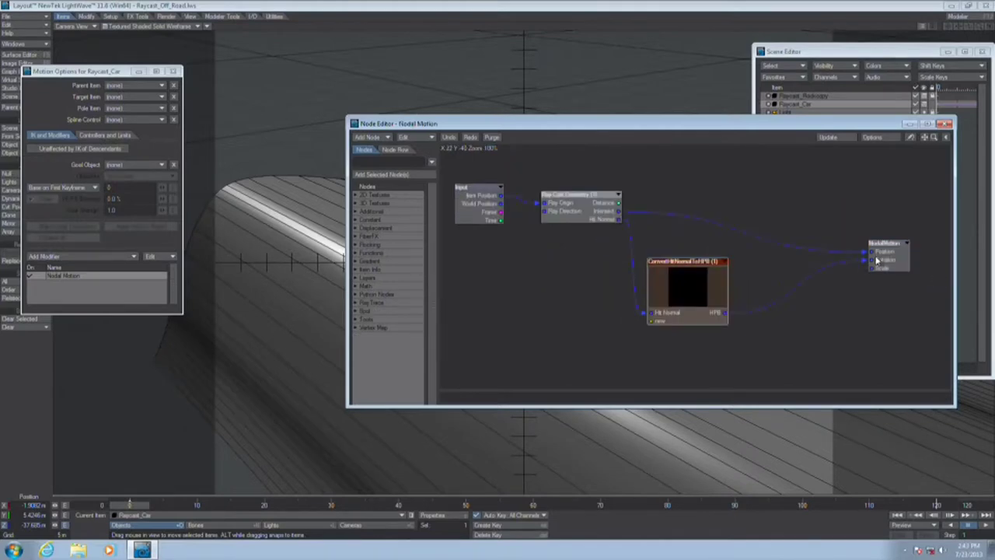
pyautogui.click(944, 124)
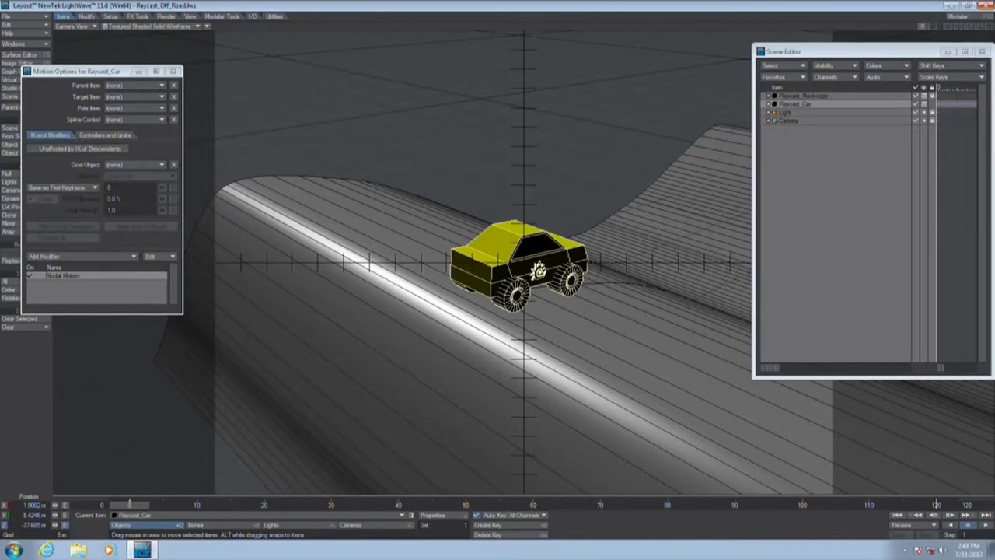
# Quit Layout without saving the off-road scene and relaunch it with an empty scene
pyautogui.click(985, 6)
pyautogui.click(614, 280)
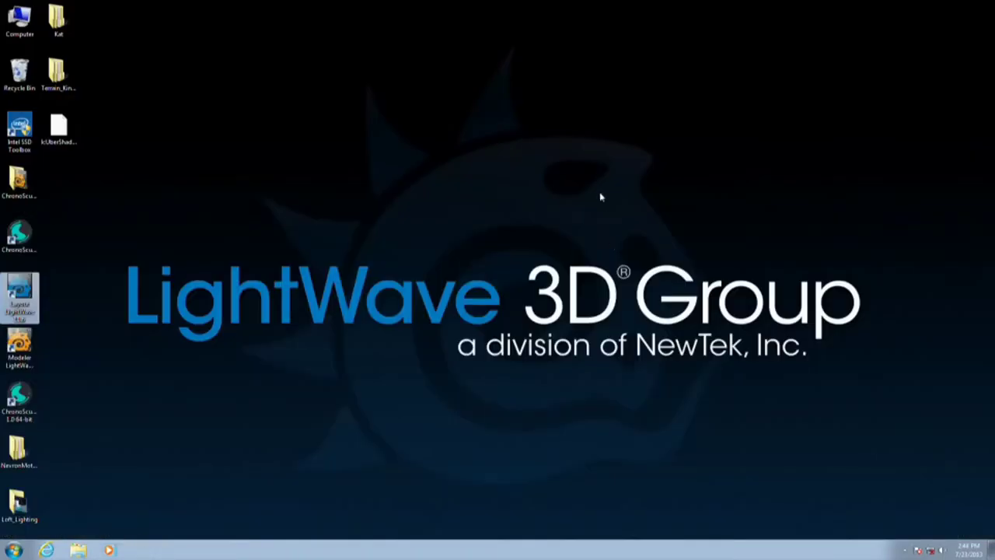
pyautogui.doubleClick(26, 311)
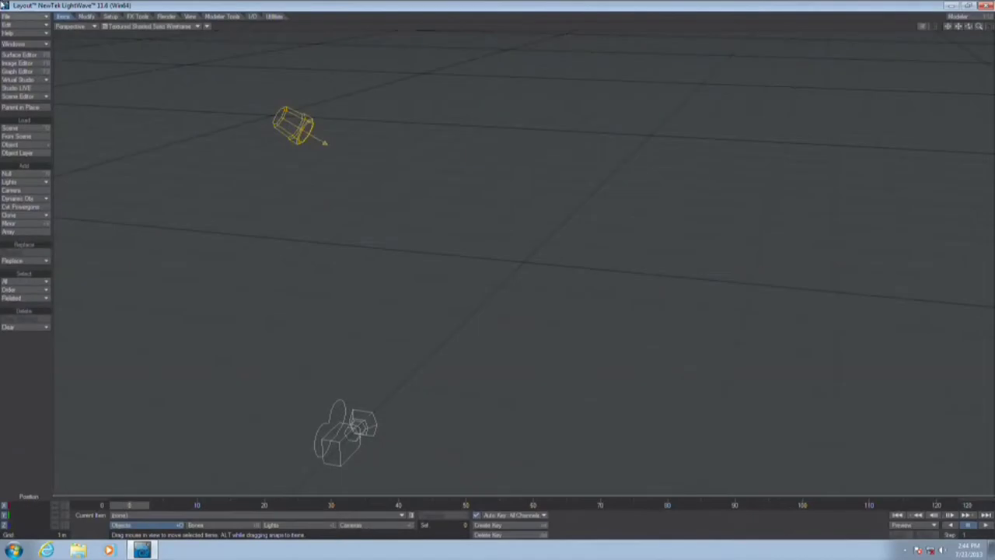
# Load the Raycast_ParticleEmitter scene from the example content's Raycast folder
pyautogui.click(17, 15)
pyautogui.moveTo(31, 19)
pyautogui.click(120, 15)
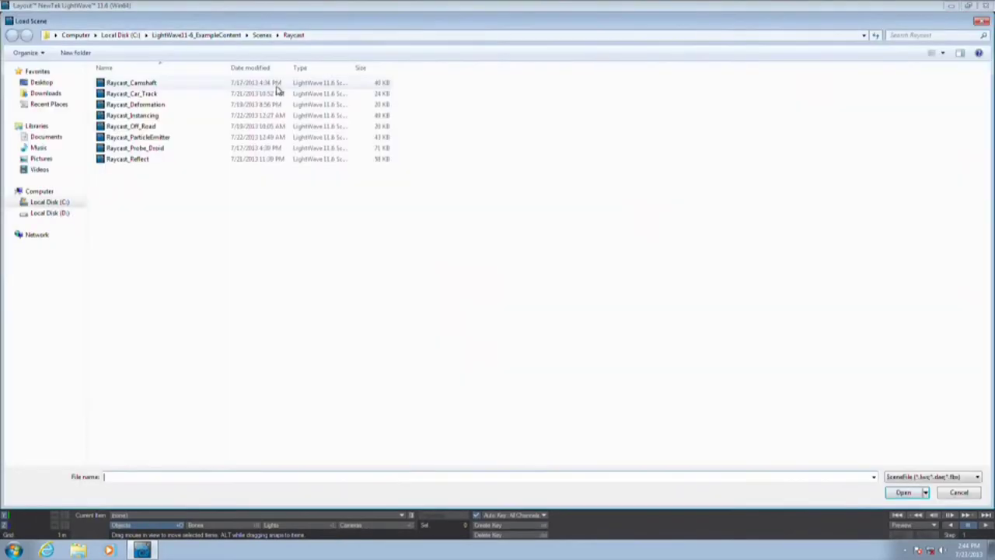
pyautogui.click(161, 152)
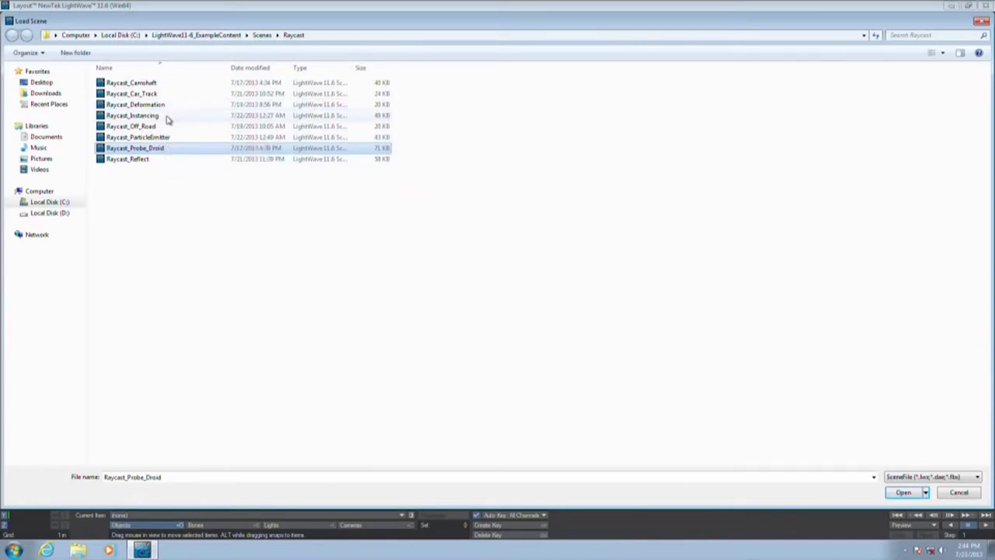
pyautogui.doubleClick(162, 137)
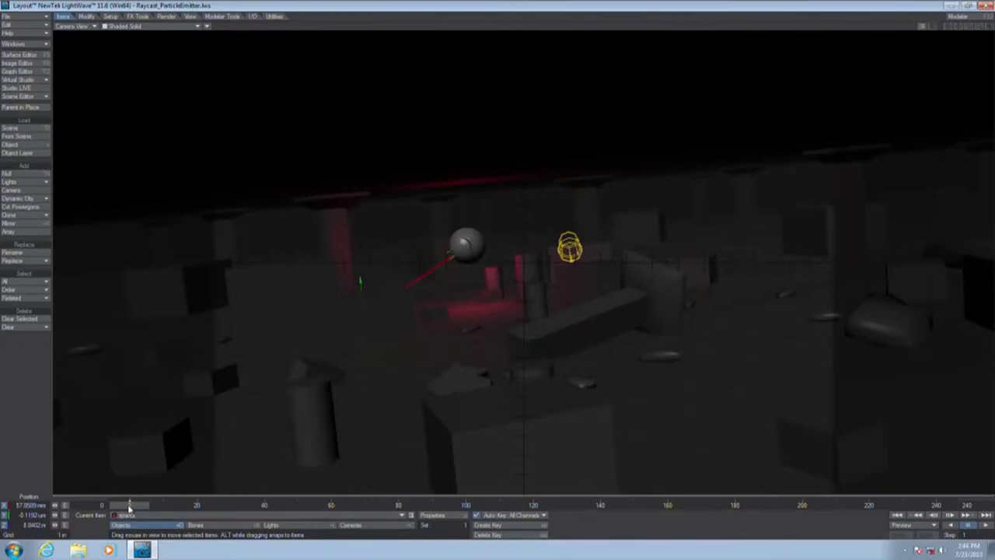
# Play the animation, preview the viewport in Bounding Box shading and switch it to Textured Shaded Solid
pyautogui.click(76, 27)
pyautogui.click(985, 526)
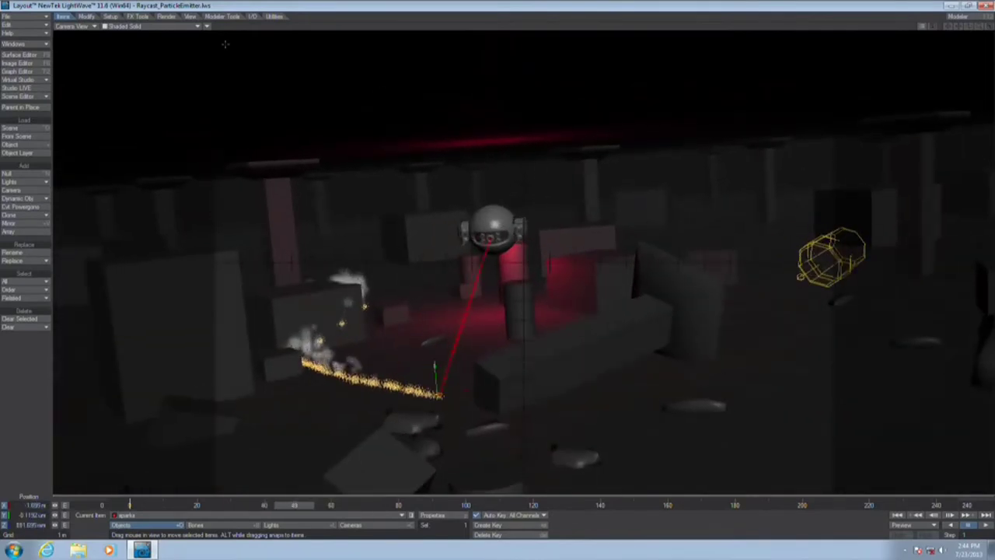
pyautogui.click(155, 27)
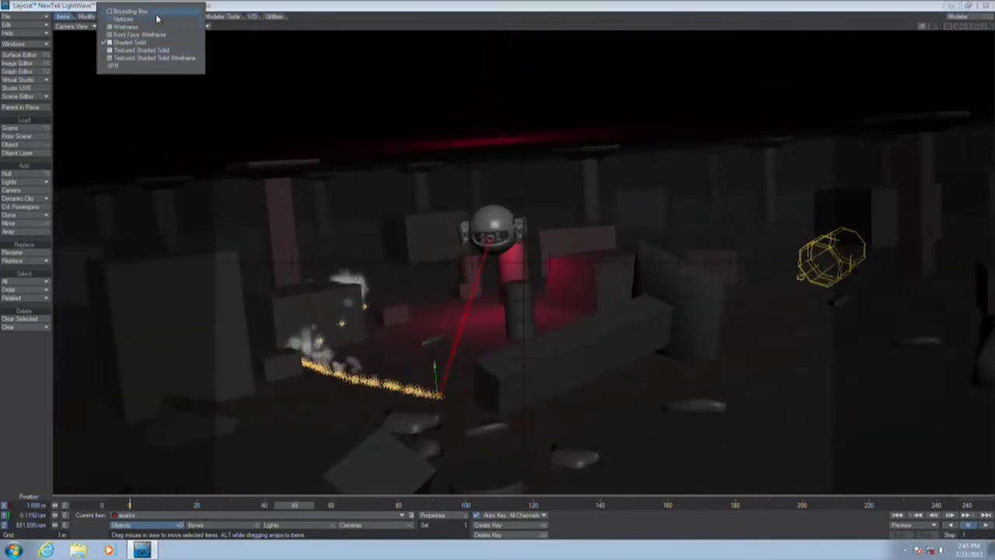
pyautogui.click(159, 11)
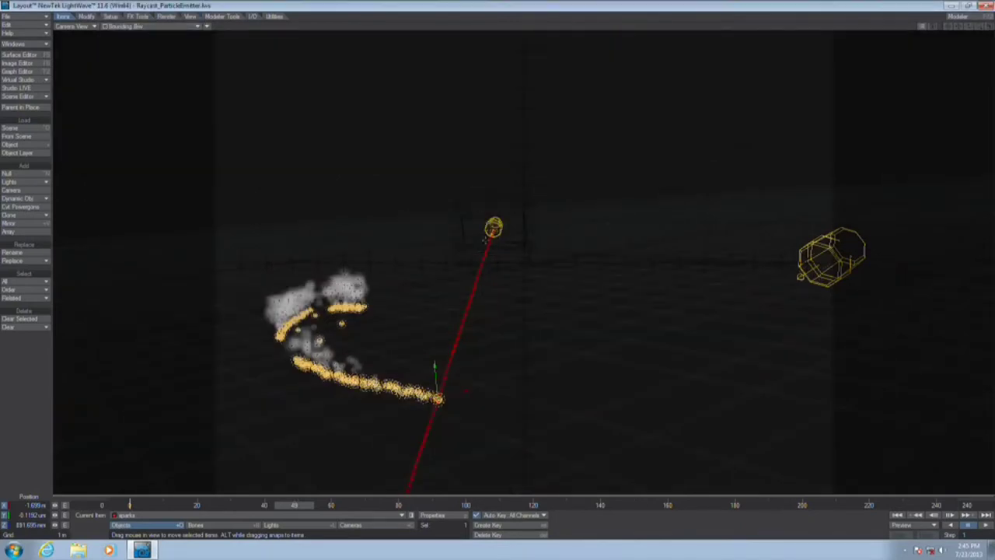
pyautogui.click(154, 27)
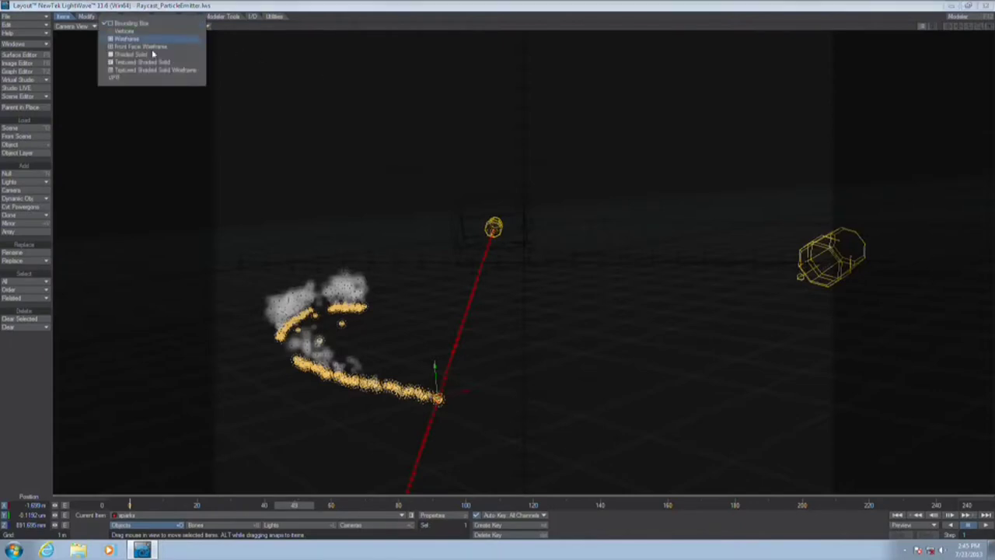
pyautogui.click(156, 63)
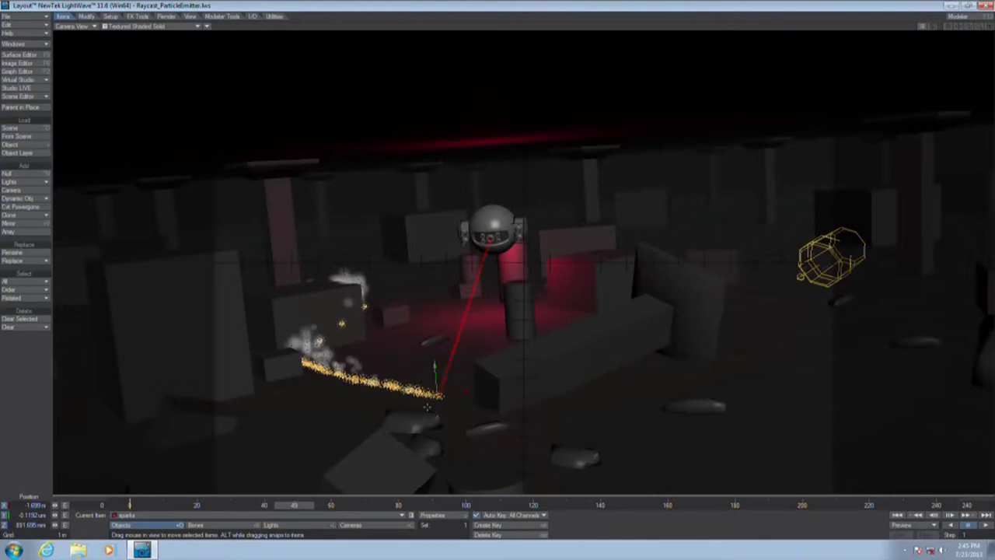
# Open the sparks object's Nodal Motion graph, widen its editor window and move the Item Info node away from Ray Cast Geometry
pyautogui.press('m')
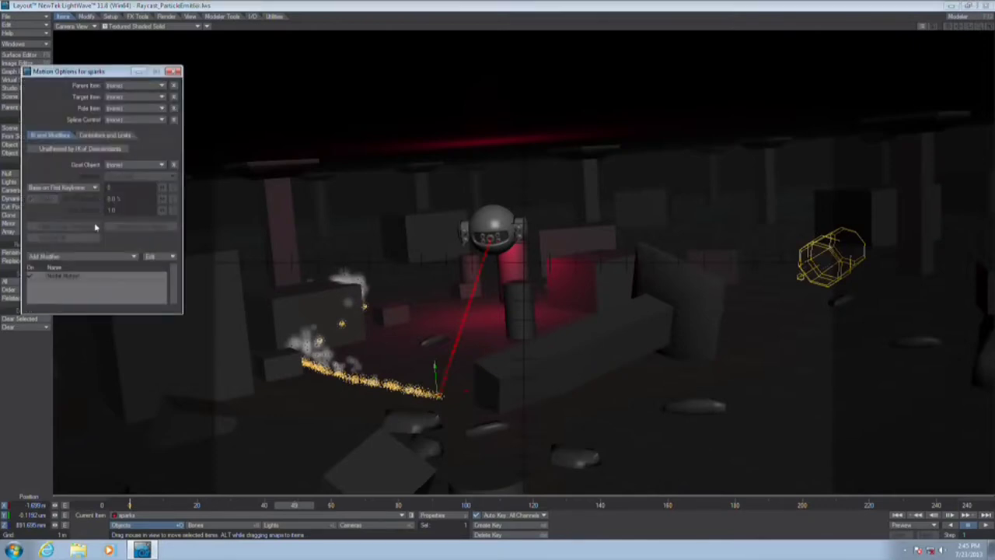
pyautogui.doubleClick(68, 277)
pyautogui.moveTo(534, 10); pyautogui.dragTo(337, 41)
pyautogui.moveTo(528, 183); pyautogui.dragTo(739, 180)
pyautogui.moveTo(342, 258); pyautogui.dragTo(282, 246)
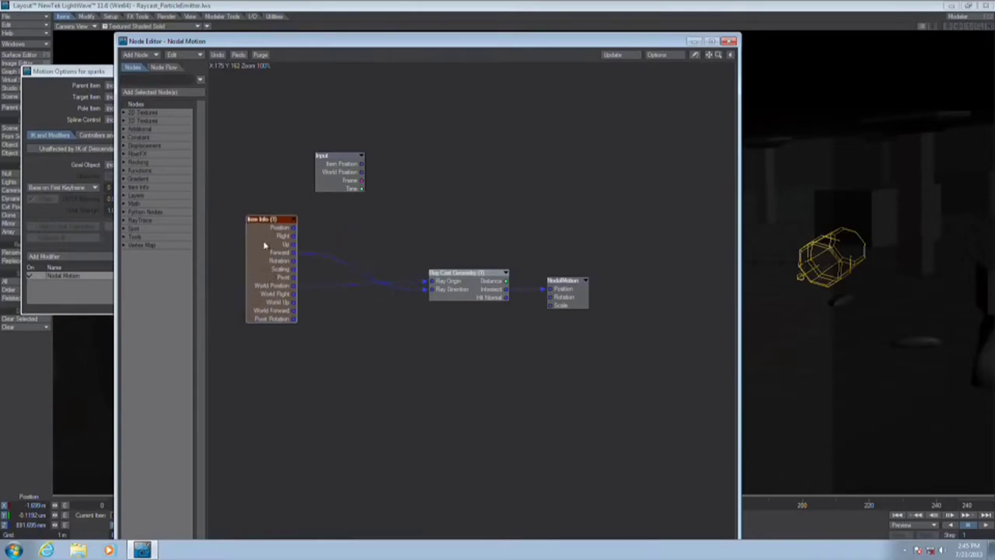
# Check which item the Item Info node references, and move the Item Info and Ray Cast Geometry nodes lower
pyautogui.doubleClick(258, 247)
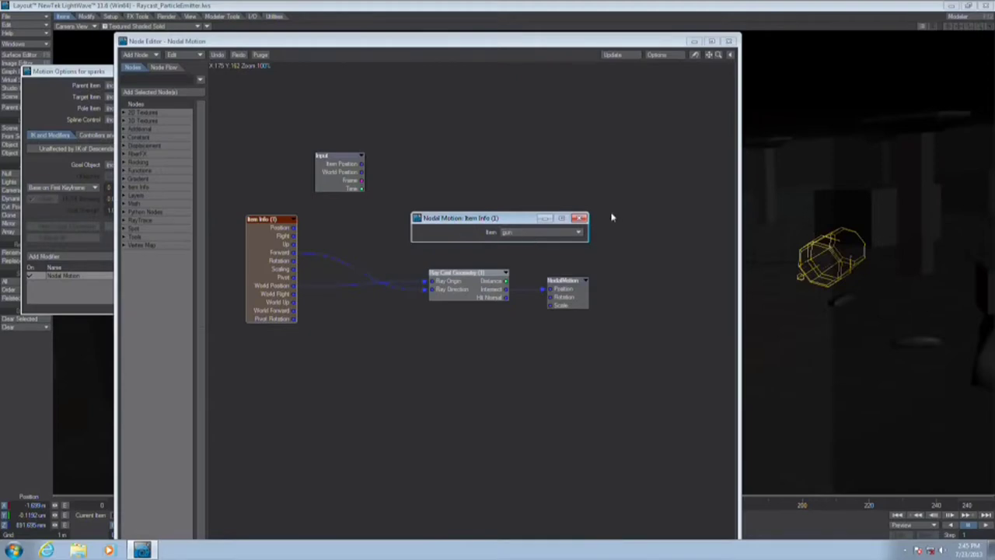
pyautogui.click(579, 218)
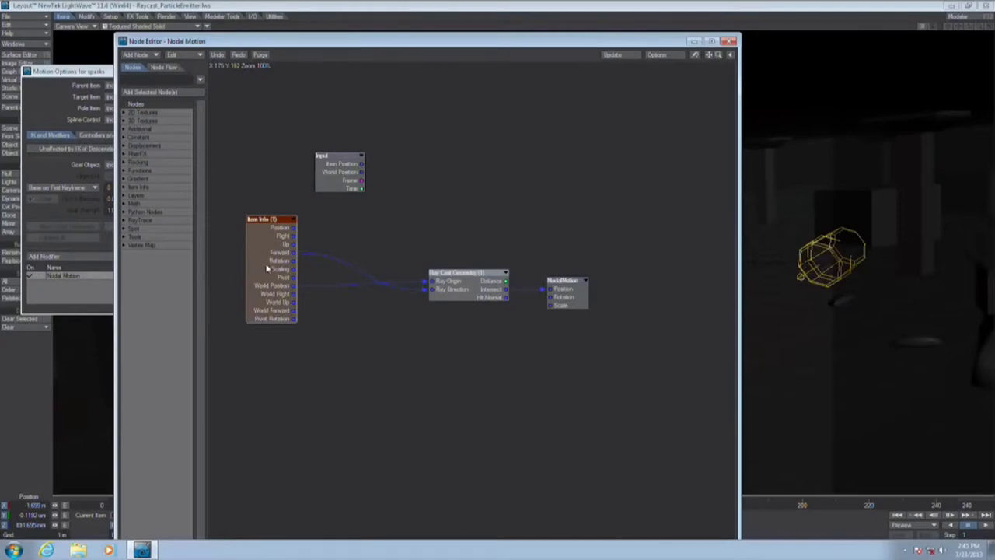
pyautogui.moveTo(268, 267); pyautogui.dragTo(286, 294)
pyautogui.moveTo(471, 292); pyautogui.dragTo(470, 303)
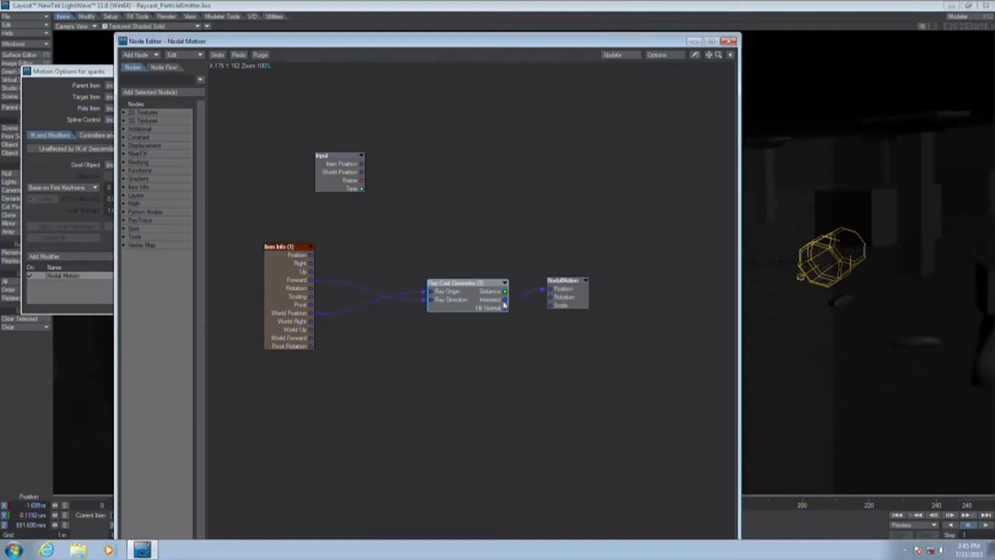
# Check which objects are active in the Ray Cast Geometry node and leave the node editor
pyautogui.doubleClick(459, 304)
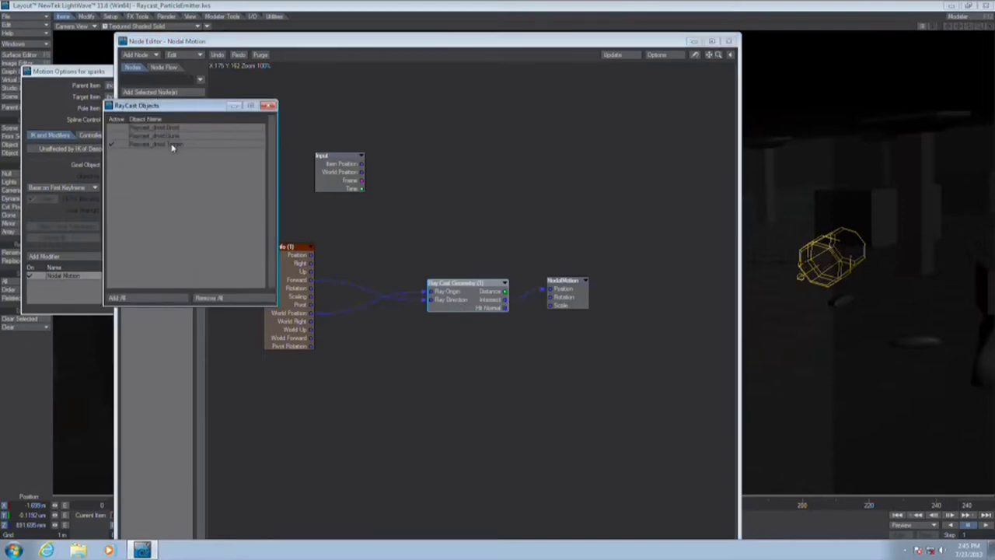
pyautogui.click(268, 105)
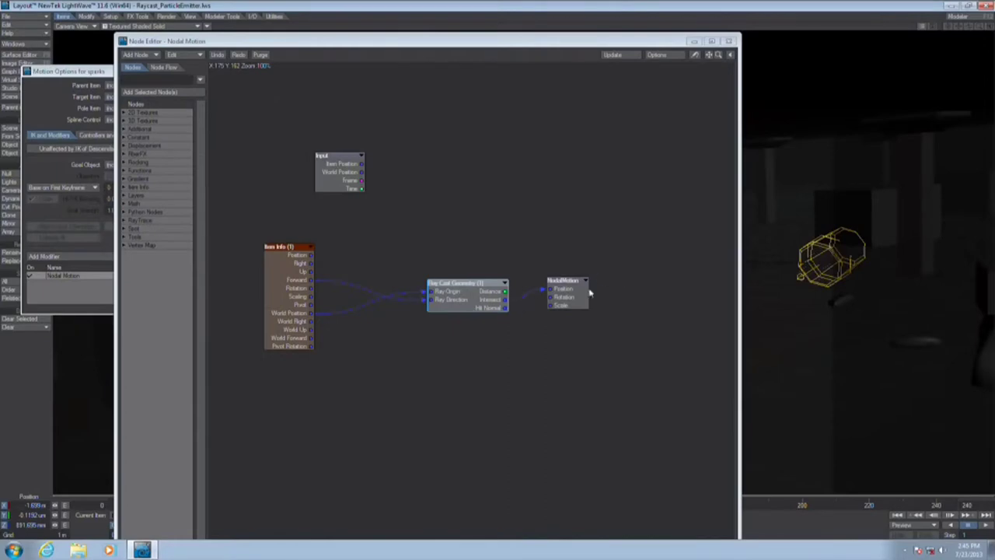
pyautogui.click(728, 40)
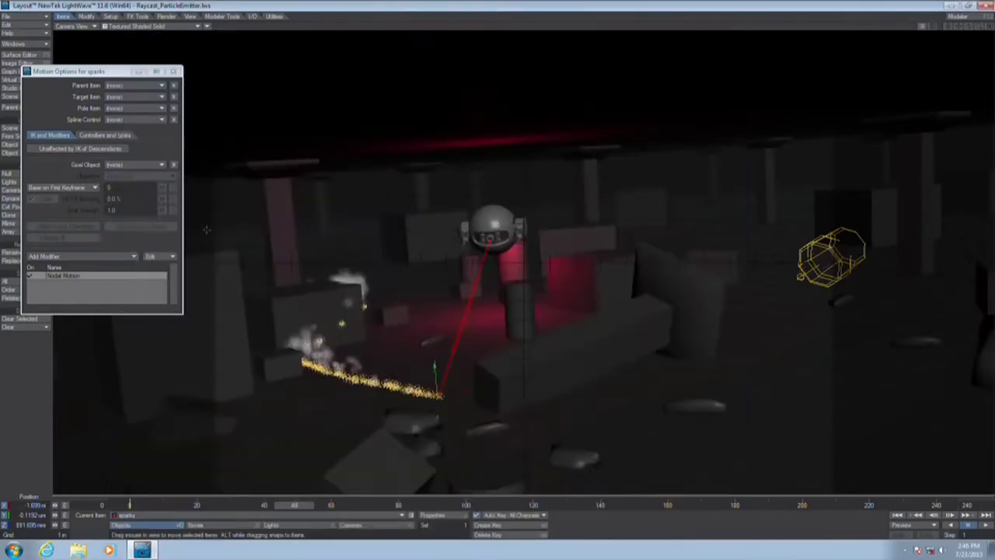
# Inspect the custom object entry in the sparks object's properties, and close the properties and motion options
pyautogui.press('p')
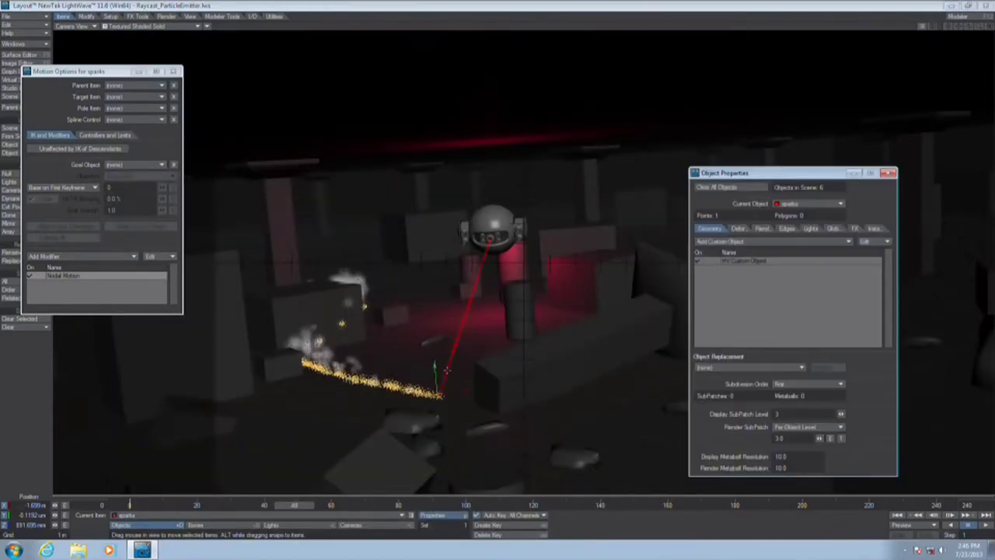
pyautogui.click(768, 263)
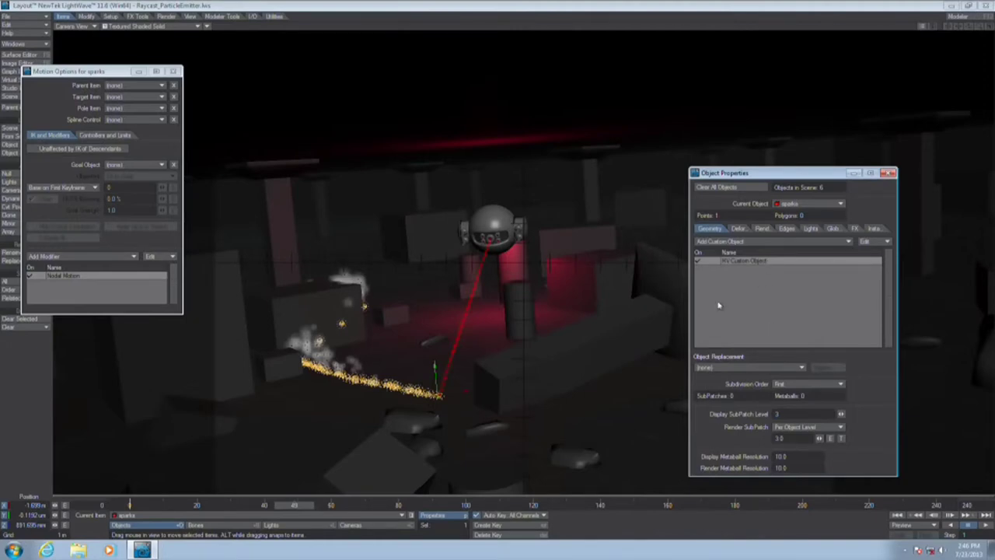
pyautogui.click(890, 172)
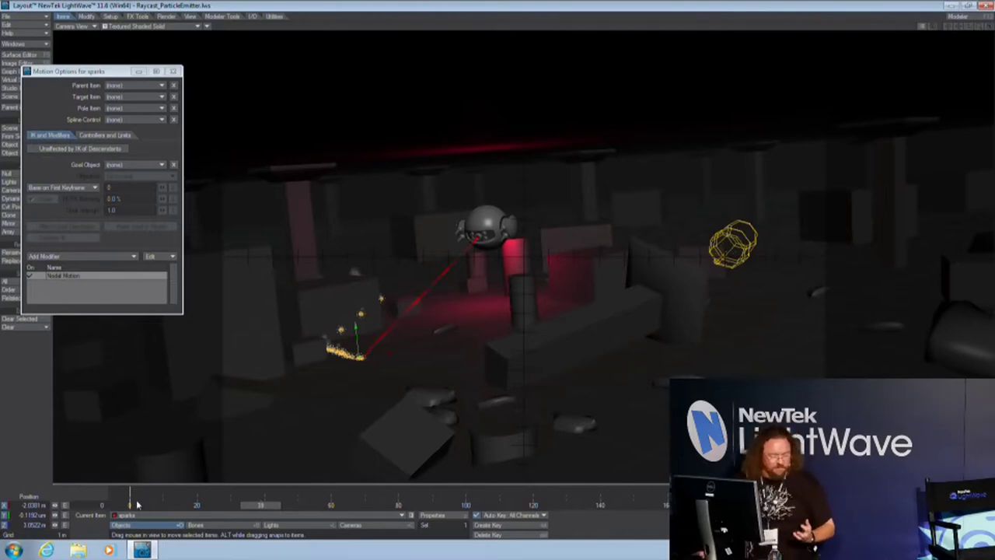
pyautogui.click(175, 70)
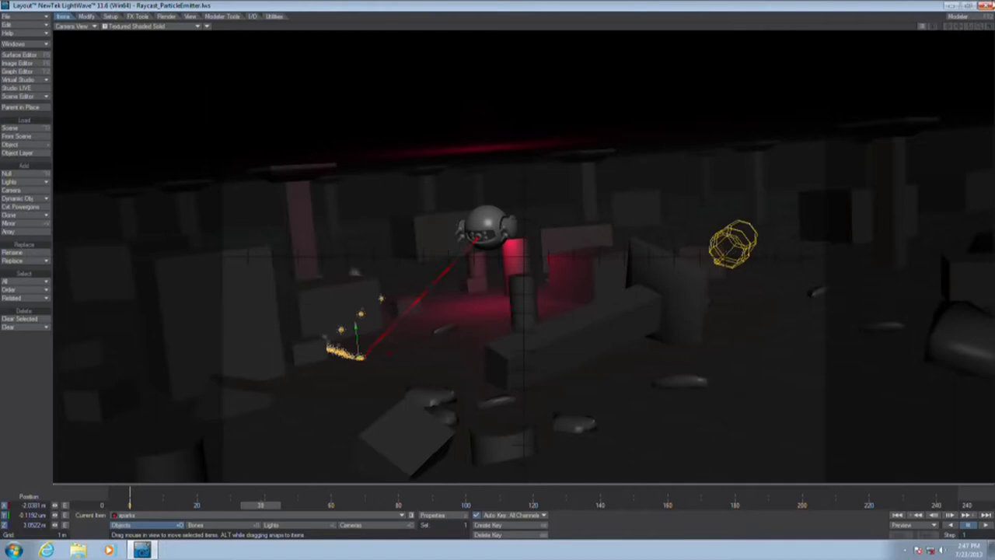
# Quit Layout from the particle emitter scene and relaunch it with an empty scene
pyautogui.click(985, 5)
pyautogui.click(614, 281)
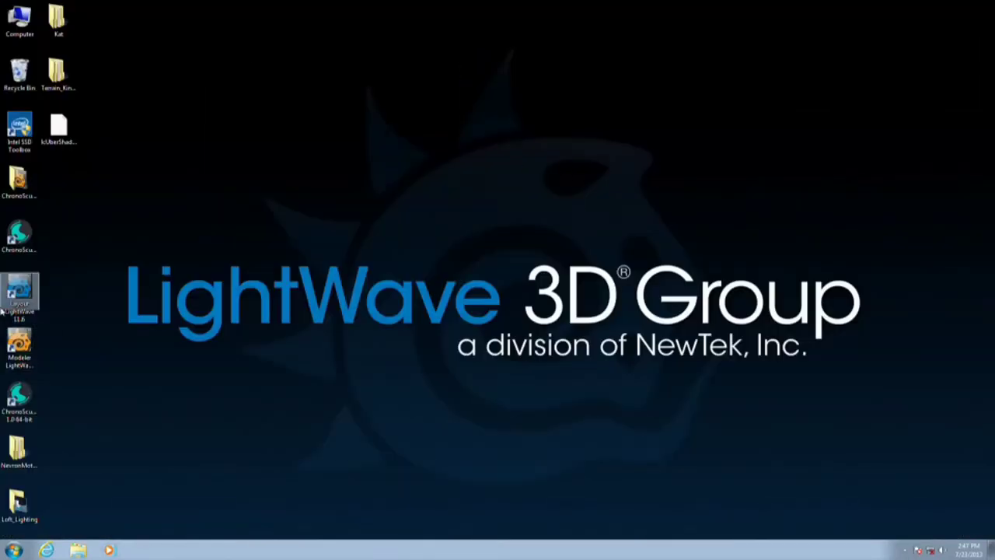
pyautogui.doubleClick(28, 304)
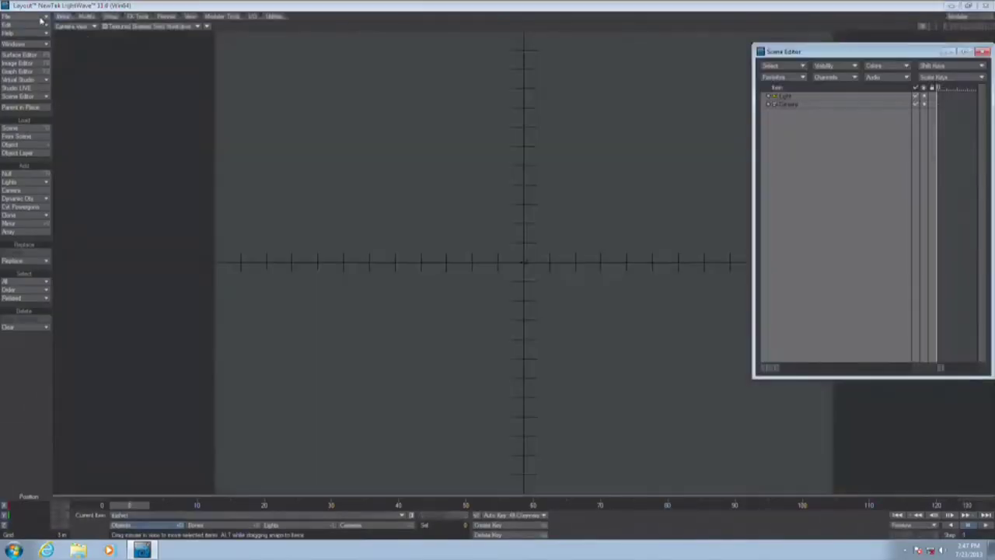
# Load the Raycast_Deformation scene from the Raycast folder and return the timeline to frame 0
pyautogui.click(43, 21)
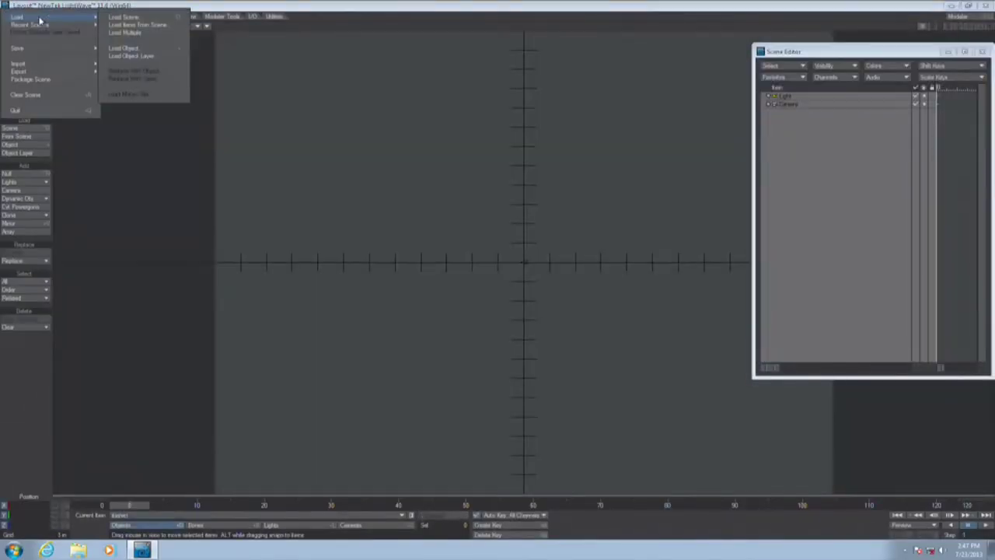
pyautogui.click(113, 20)
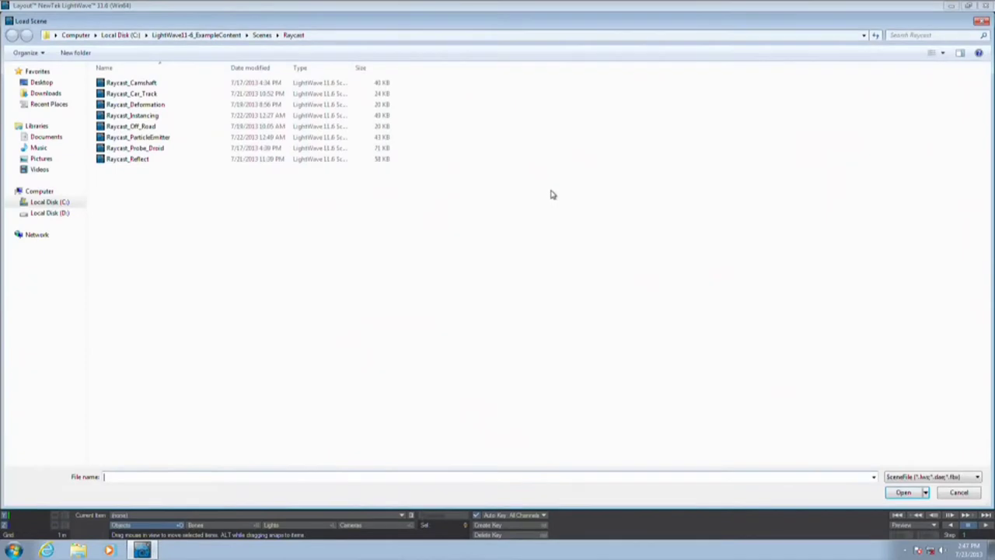
pyautogui.doubleClick(160, 104)
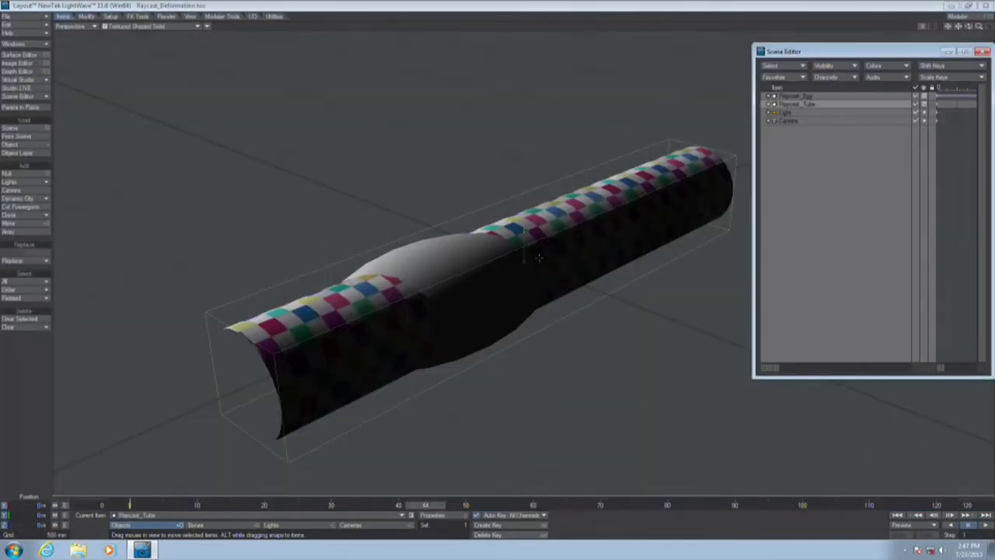
pyautogui.click(130, 506)
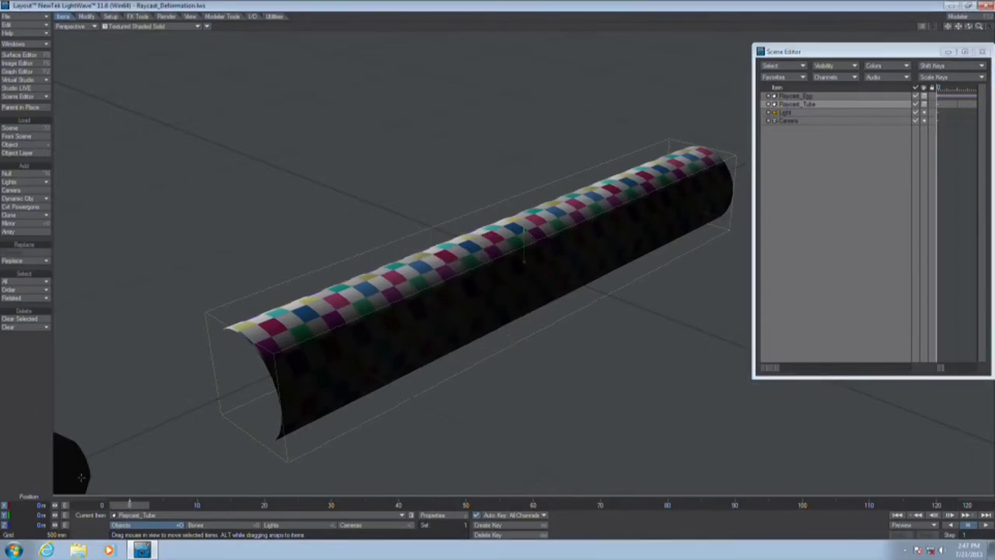
pyautogui.moveTo(136, 509)
pyautogui.mouseDown()
pyautogui.moveTo(699, 506)
pyautogui.moveTo(136, 506)
pyautogui.mouseUp()
# Enable nodal displacement in the Raycast_Tube object's deformation properties and open its displacement node graph
pyautogui.press('p')
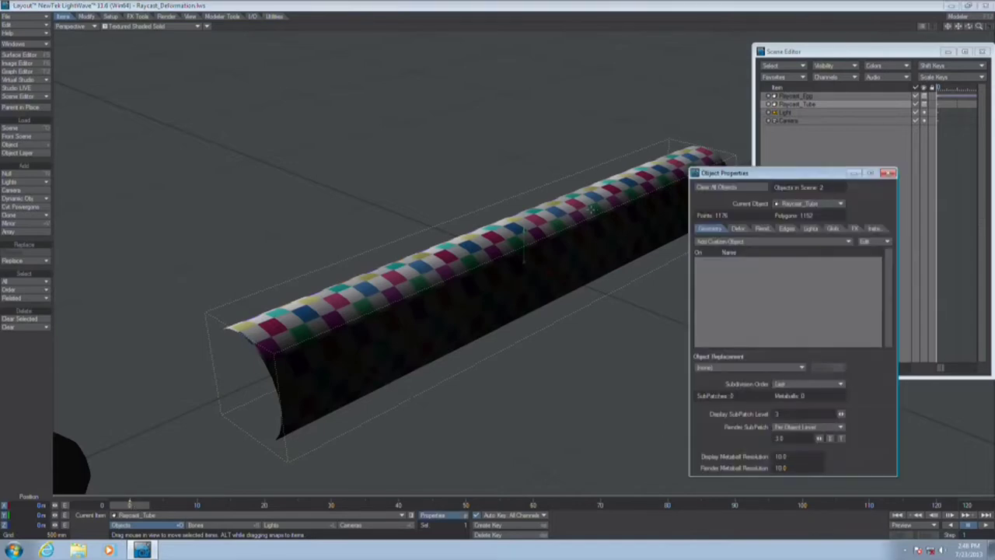
pyautogui.click(731, 229)
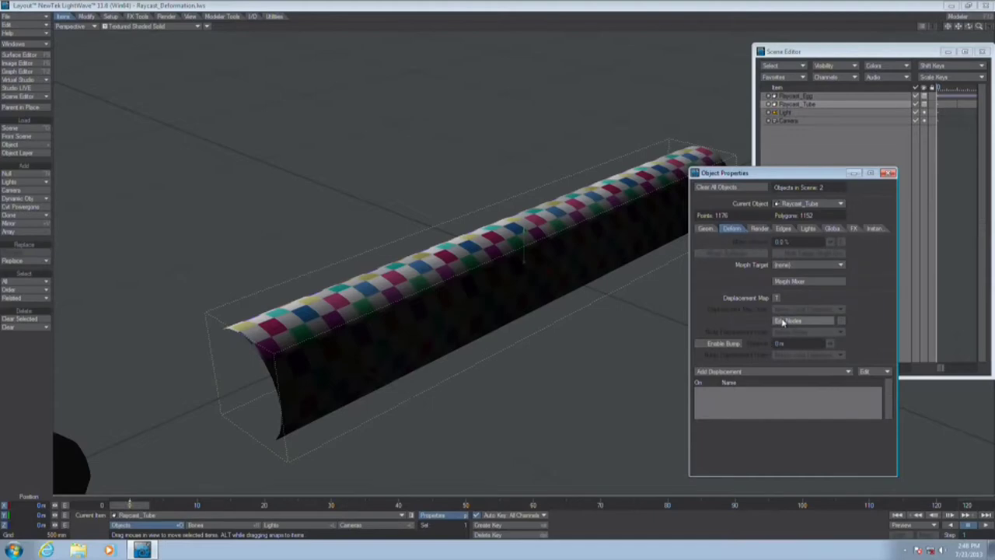
pyautogui.click(839, 320)
pyautogui.click(811, 327)
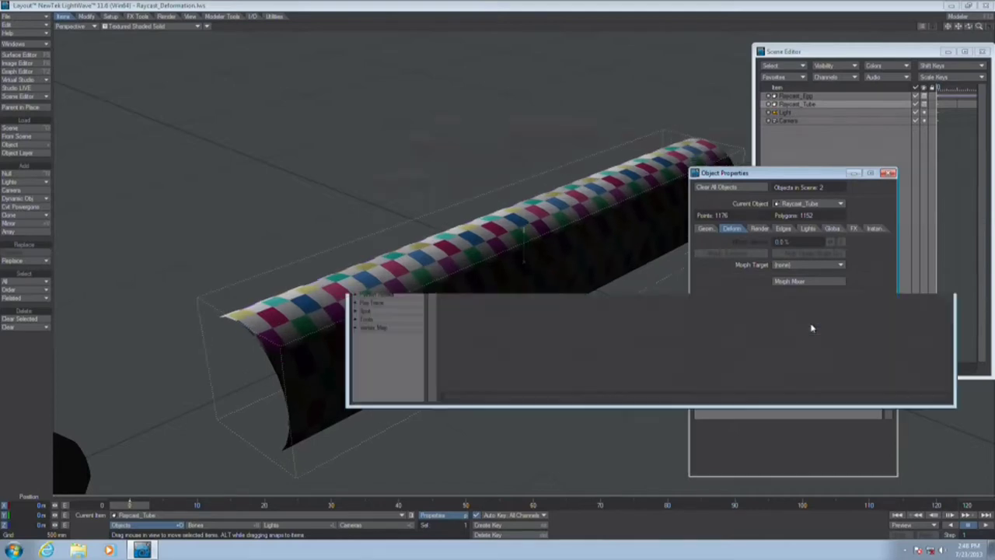
pyautogui.click(579, 243)
# Rearrange the Raycast-HeatShrink, Ray Cast Geometry and Input nodes in the displacement graph so their connections are readable
pyautogui.moveTo(723, 269); pyautogui.dragTo(758, 246)
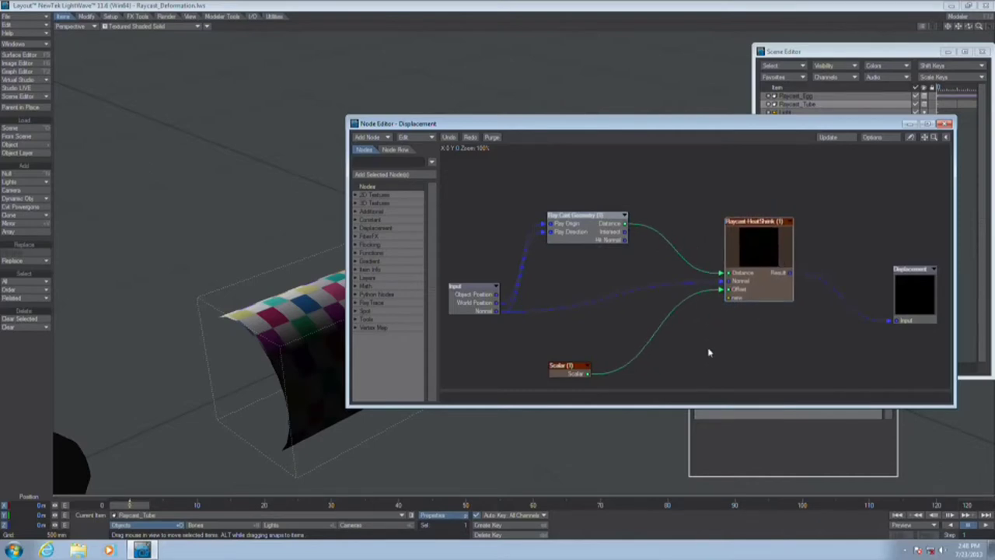
pyautogui.moveTo(776, 290); pyautogui.dragTo(798, 304)
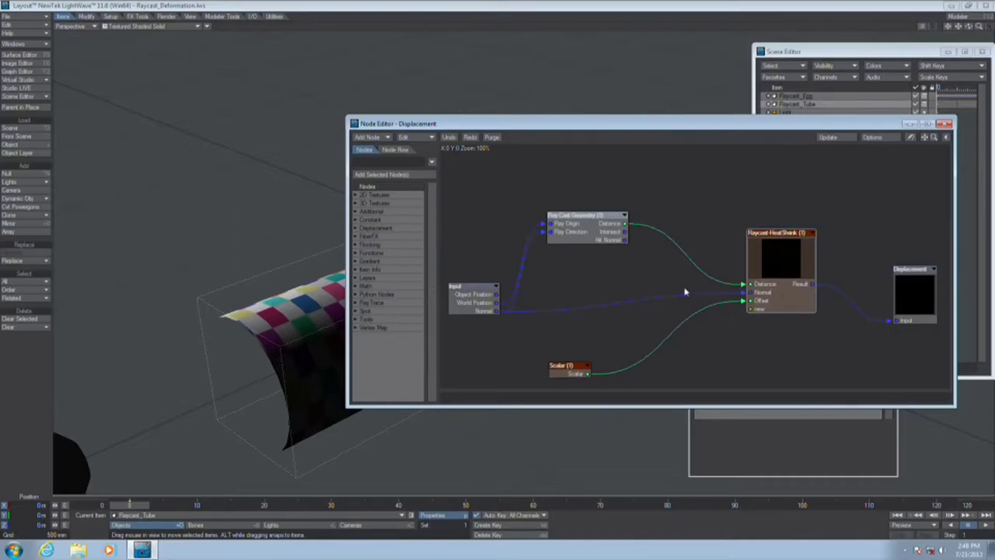
pyautogui.moveTo(600, 242); pyautogui.dragTo(645, 257)
pyautogui.moveTo(480, 293); pyautogui.dragTo(503, 268)
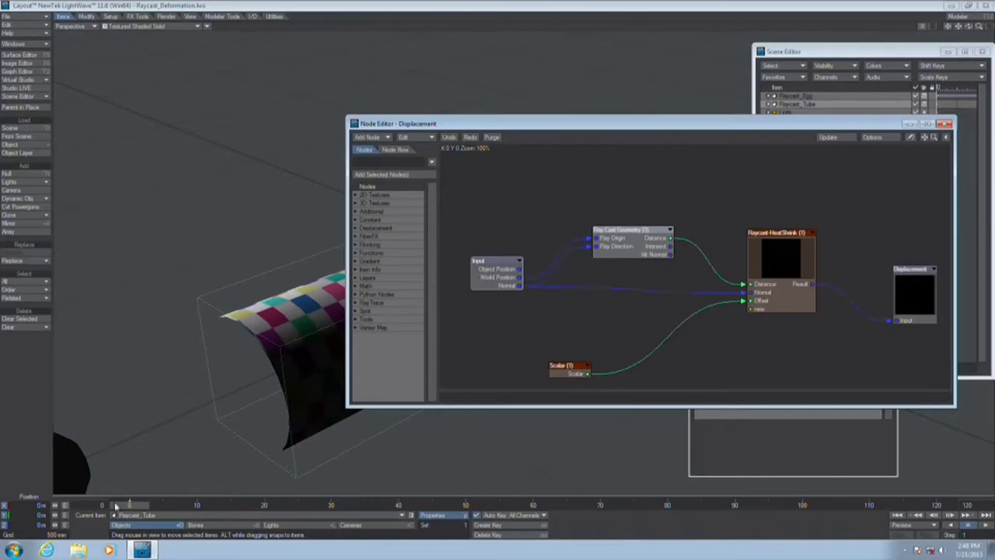
# Leave the displacement graph, scrub the egg's travel through the tube to frame 36, and close the object properties
pyautogui.click(944, 124)
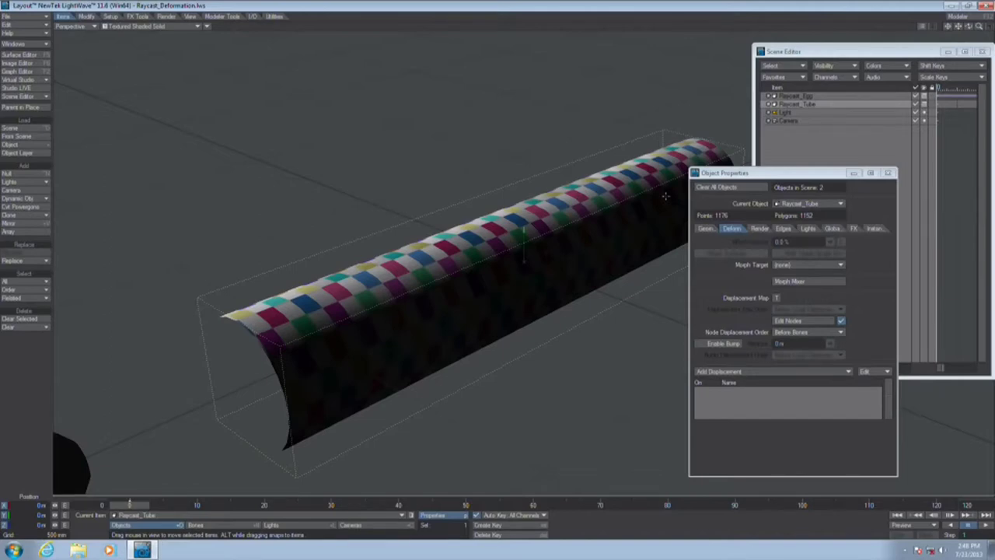
pyautogui.moveTo(142, 504); pyautogui.dragTo(372, 505)
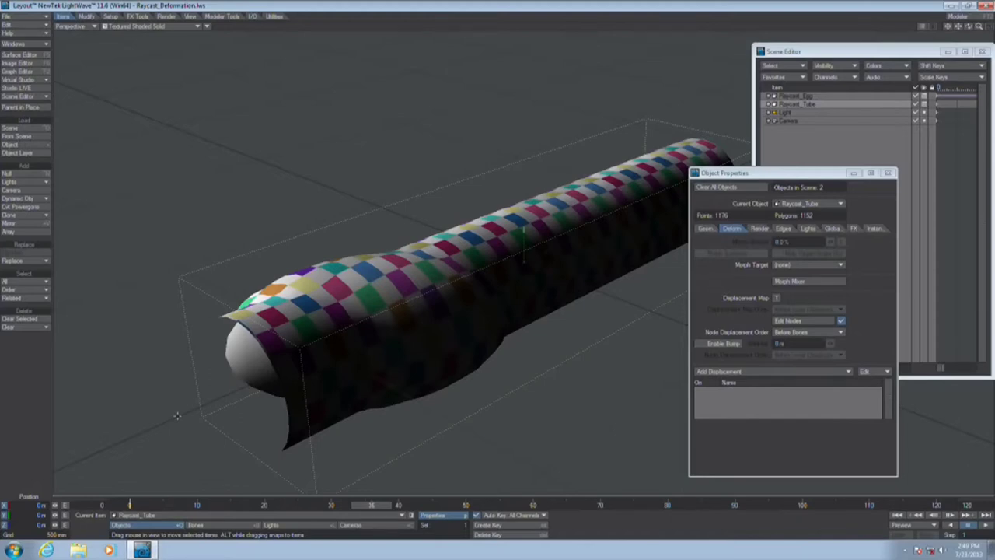
pyautogui.click(888, 173)
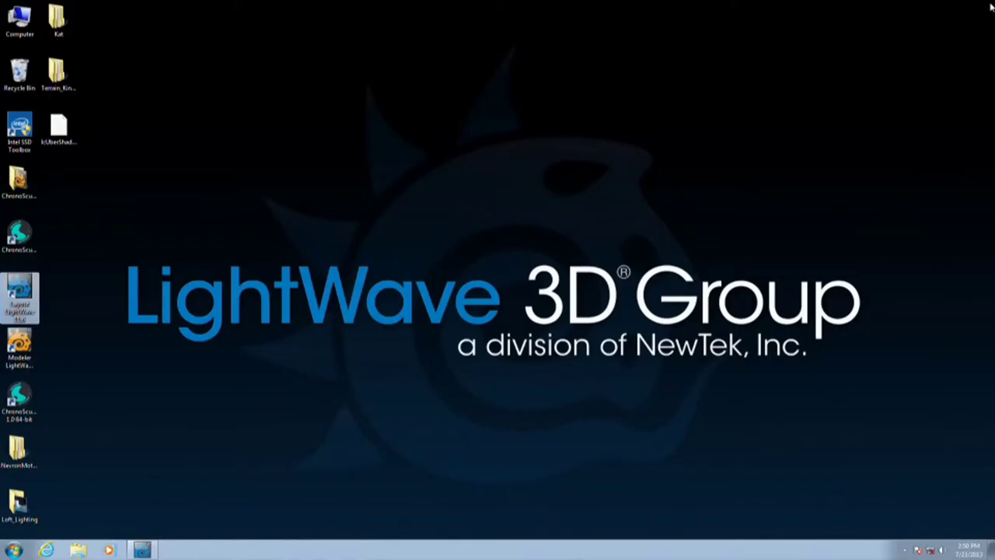
# Quit Layout from the deformation scene and start it again with an empty scene
pyautogui.click(988, 6)
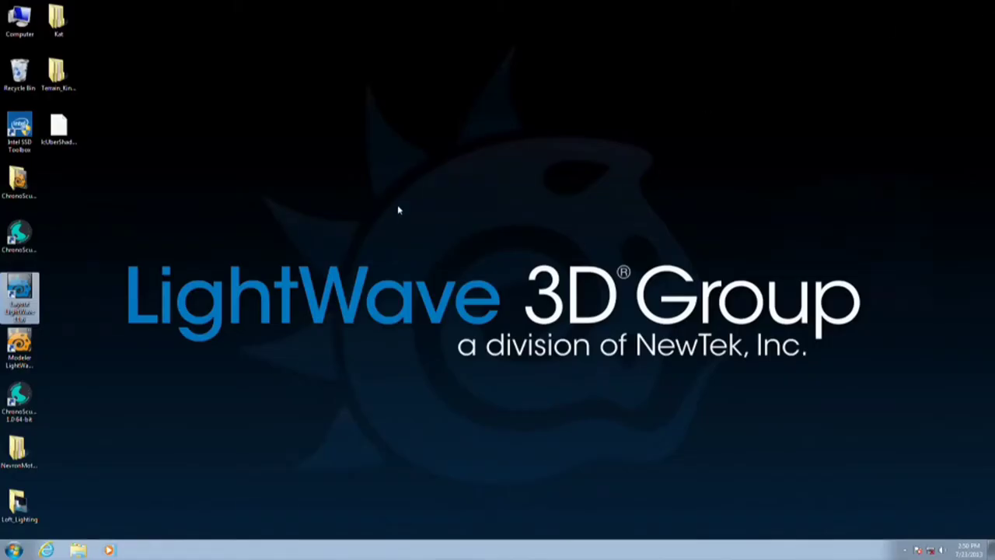
pyautogui.doubleClick(20, 294)
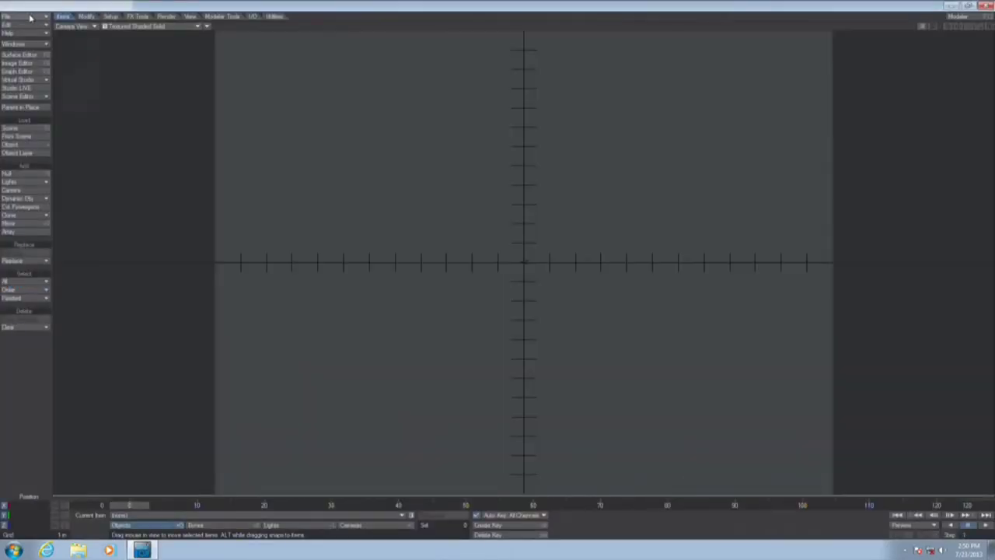
# Load the Raycast_Probe_Droid scene and show only the camera view of the droid
pyautogui.click(30, 17)
pyautogui.moveTo(94, 17)
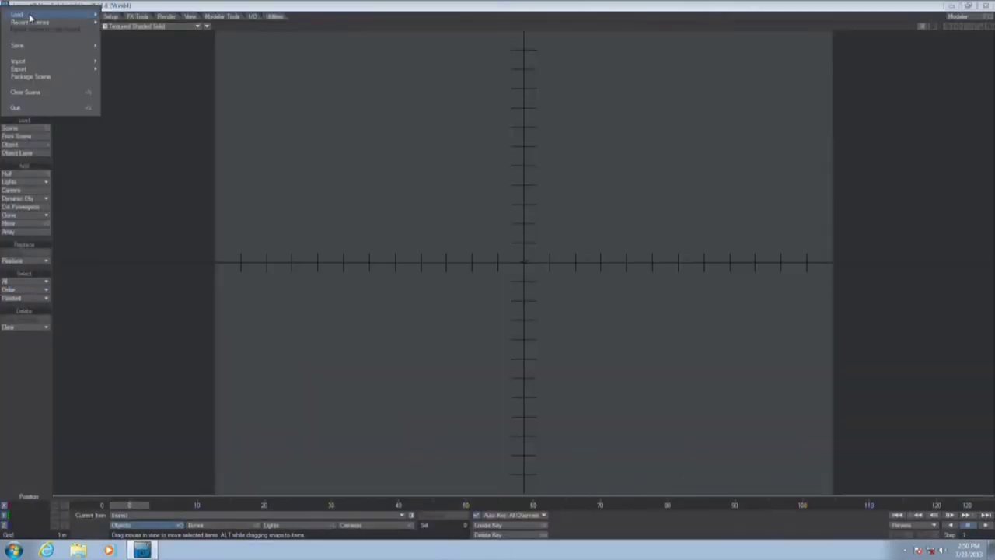
pyautogui.click(125, 15)
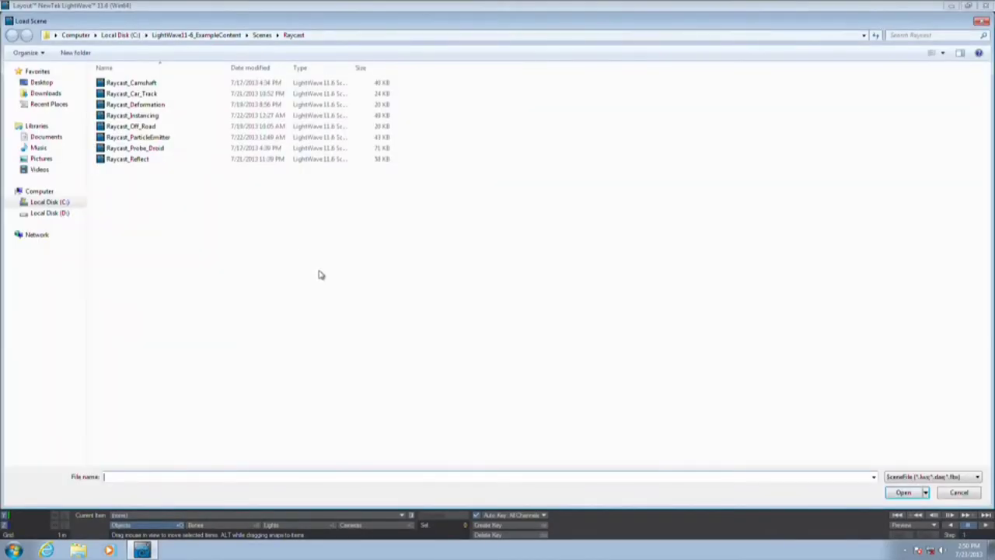
pyautogui.doubleClick(155, 148)
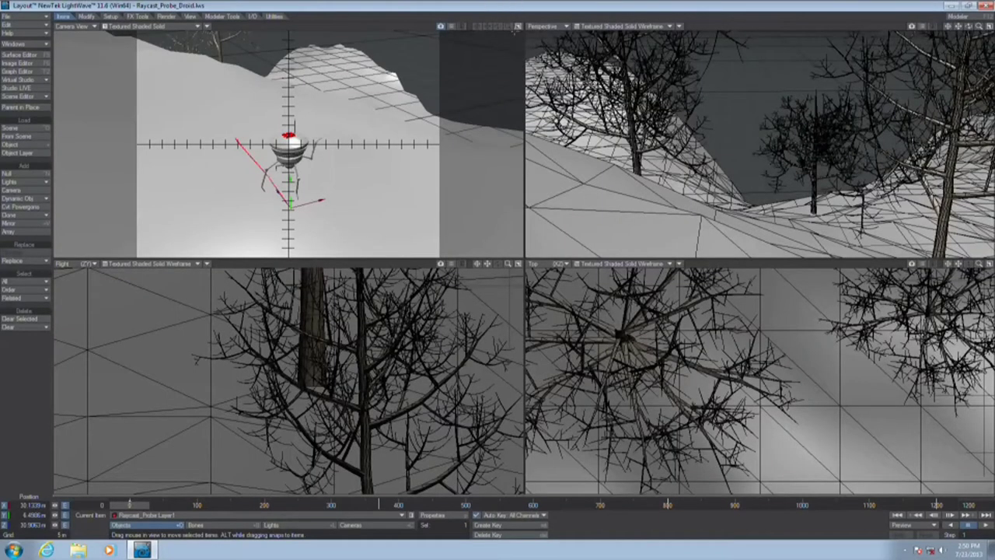
pyautogui.click(518, 26)
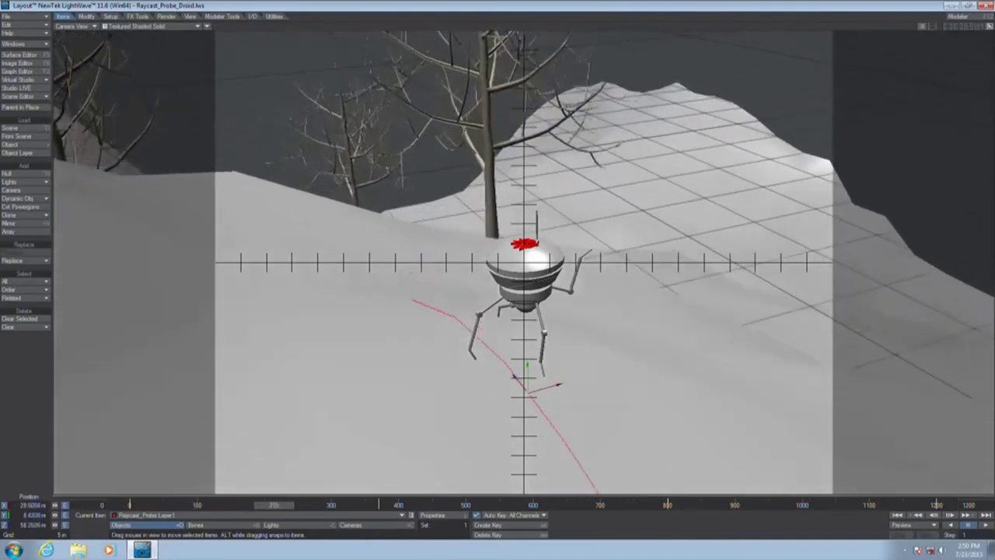
# Open the droid's Nodal Motion graph from its motion options and space out the Add and NodalMotion nodes
pyautogui.press('m')
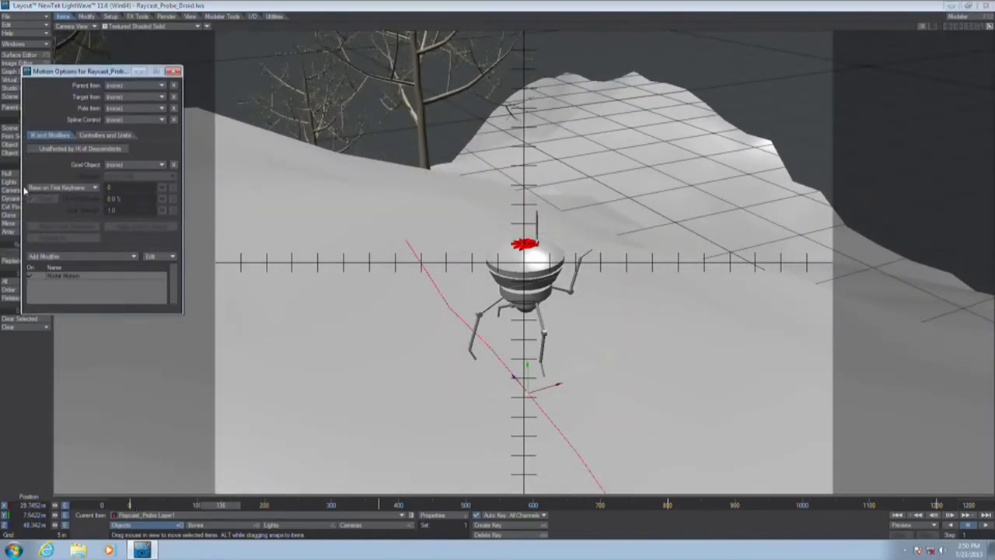
pyautogui.doubleClick(59, 275)
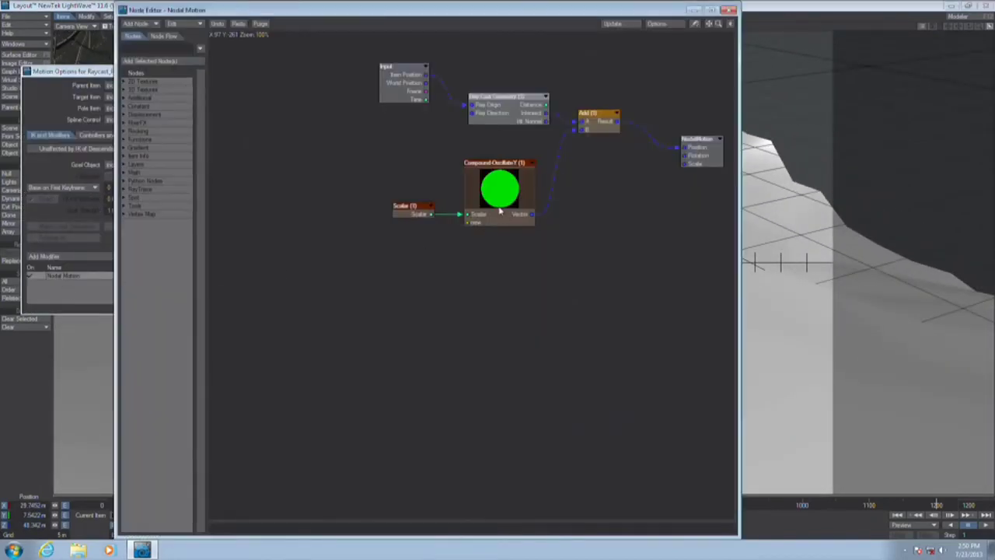
pyautogui.moveTo(578, 11); pyautogui.dragTo(523, 10)
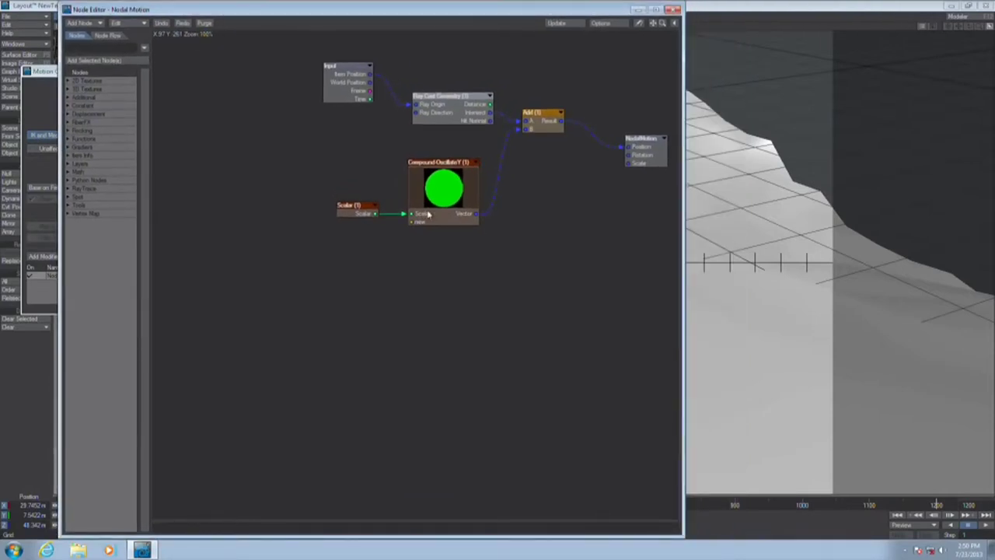
pyautogui.click(546, 127)
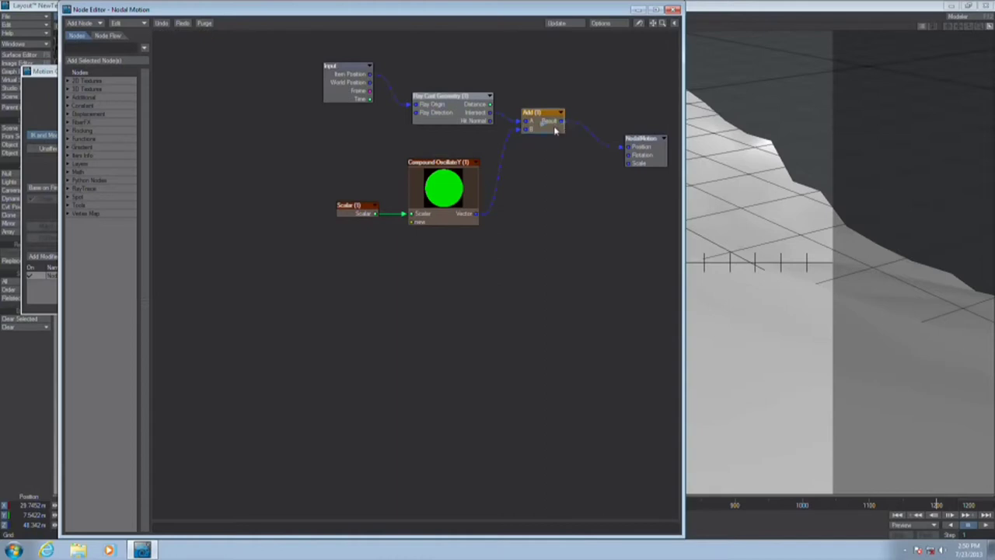
pyautogui.moveTo(561, 136); pyautogui.dragTo(578, 140)
pyautogui.click(650, 163)
pyautogui.moveTo(650, 163); pyautogui.dragTo(653, 167)
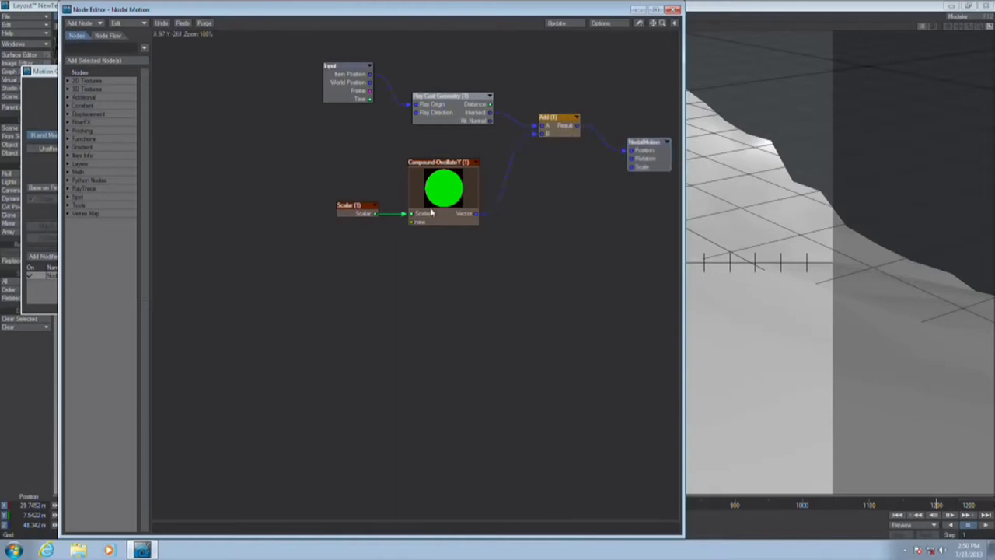
# Examine the inner graph of the Compound-OscillateY node, leave it, and scrub the droid's walk to frame 292
pyautogui.doubleClick(444, 215)
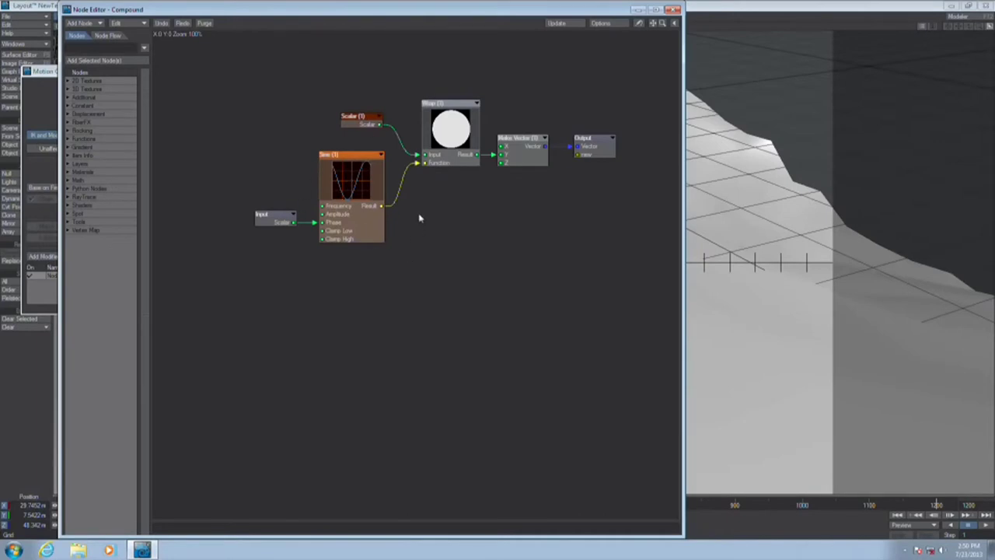
pyautogui.click(673, 9)
pyautogui.moveTo(136, 505); pyautogui.dragTo(394, 505)
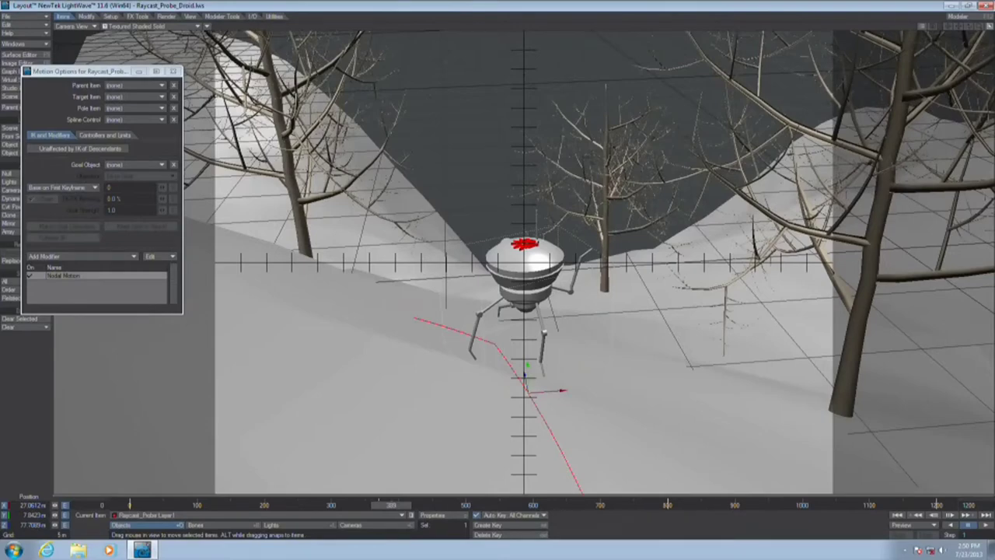
pyautogui.moveTo(393, 505); pyautogui.dragTo(327, 505)
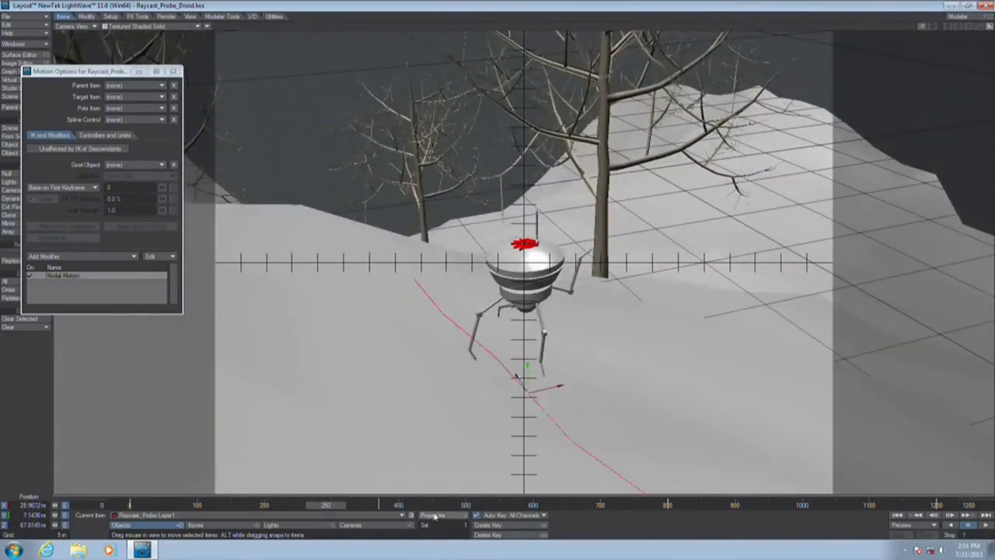
# Reopen the Nodal Motion graph, check which objects the Ray Cast Geometry node targets, and close the motion options
pyautogui.doubleClick(81, 279)
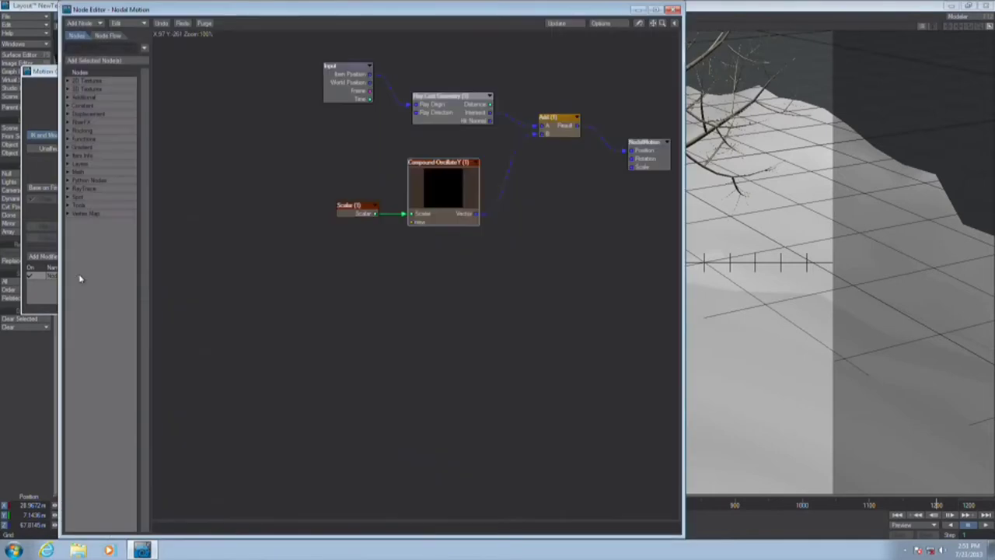
pyautogui.doubleClick(457, 110)
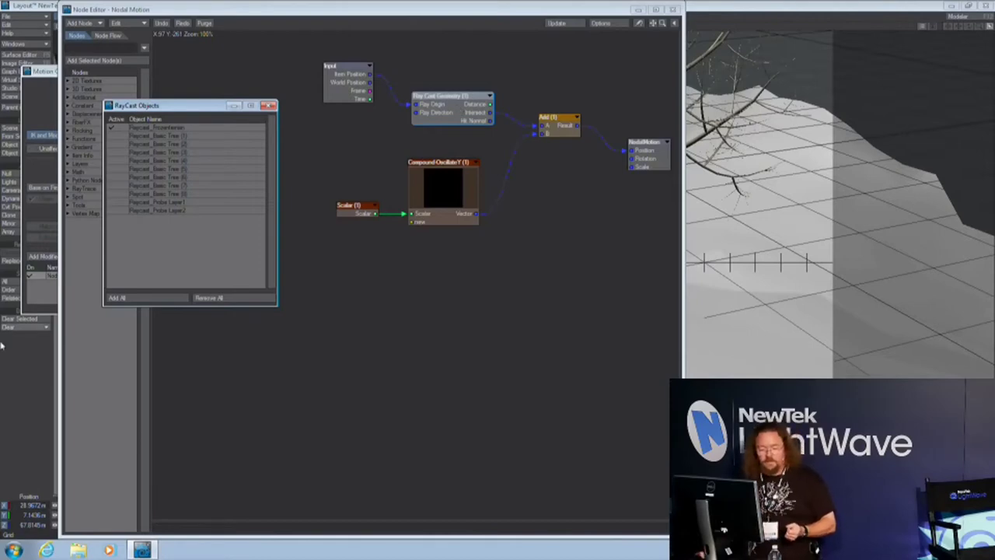
pyautogui.moveTo(155, 109); pyautogui.dragTo(189, 88)
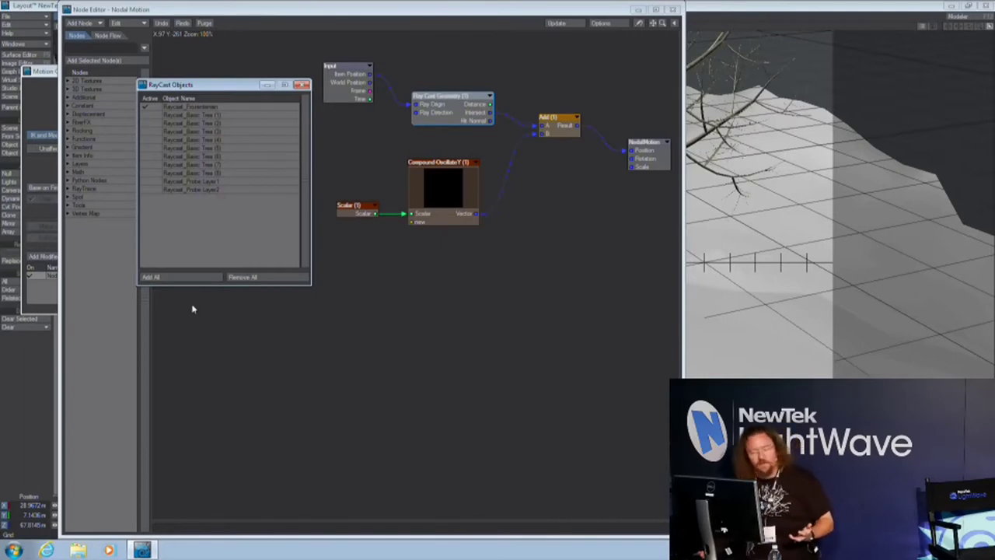
pyautogui.click(300, 83)
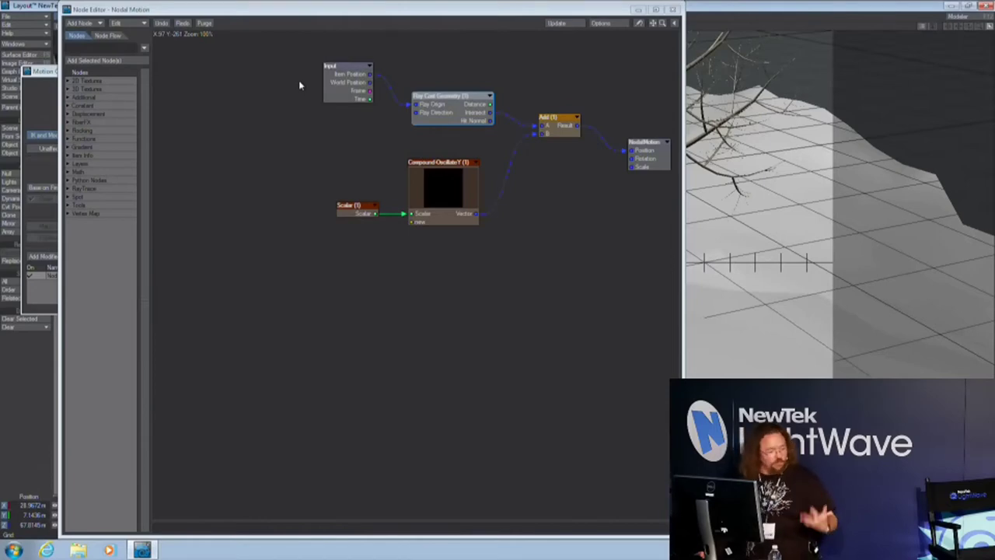
pyautogui.click(681, 12)
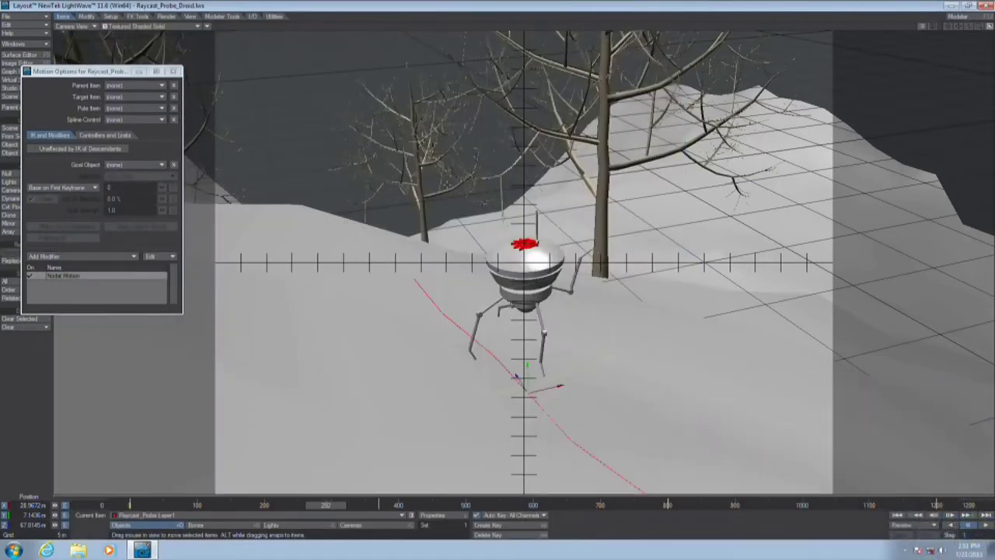
pyautogui.click(173, 70)
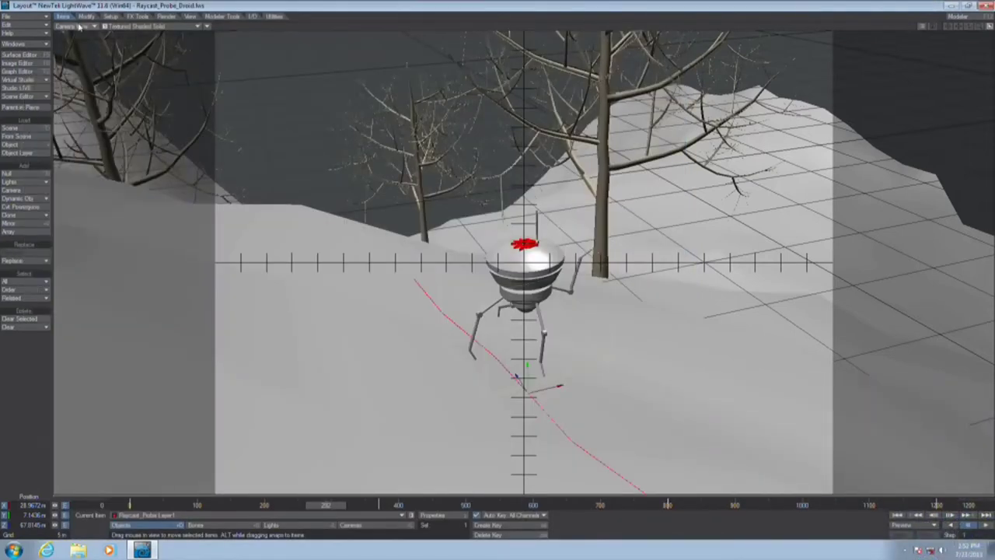
# Quit Layout from the probe droid scene without saving and start it again
pyautogui.click(985, 5)
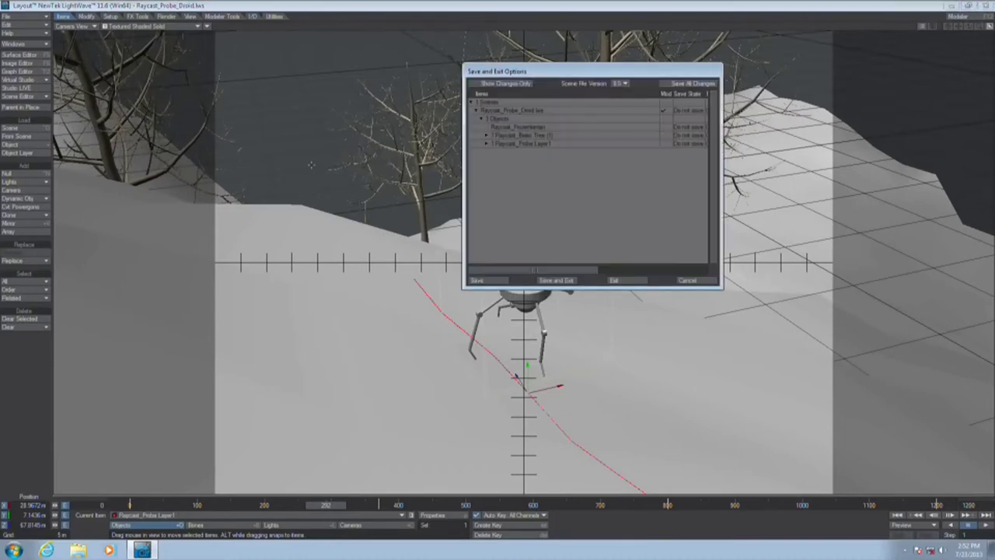
pyautogui.click(626, 279)
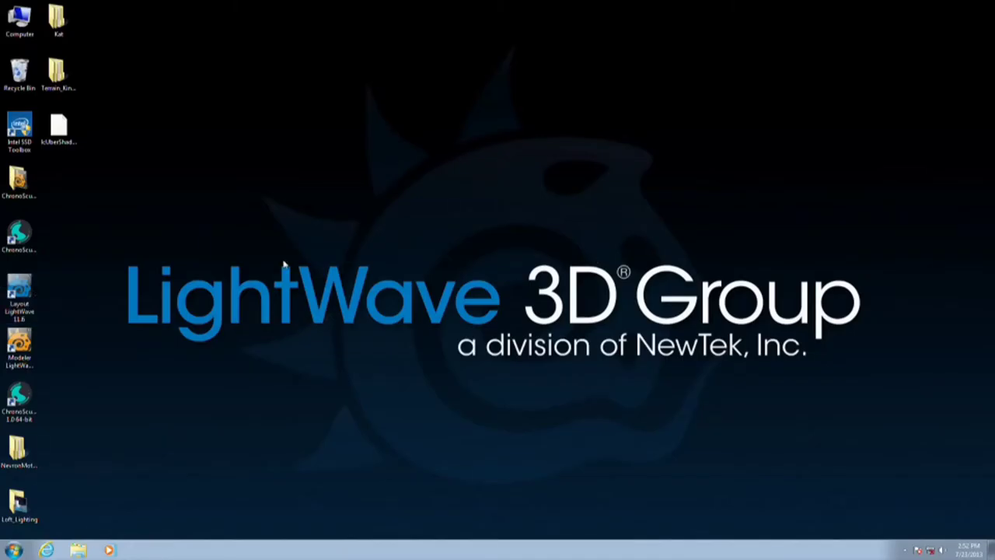
pyautogui.doubleClick(20, 292)
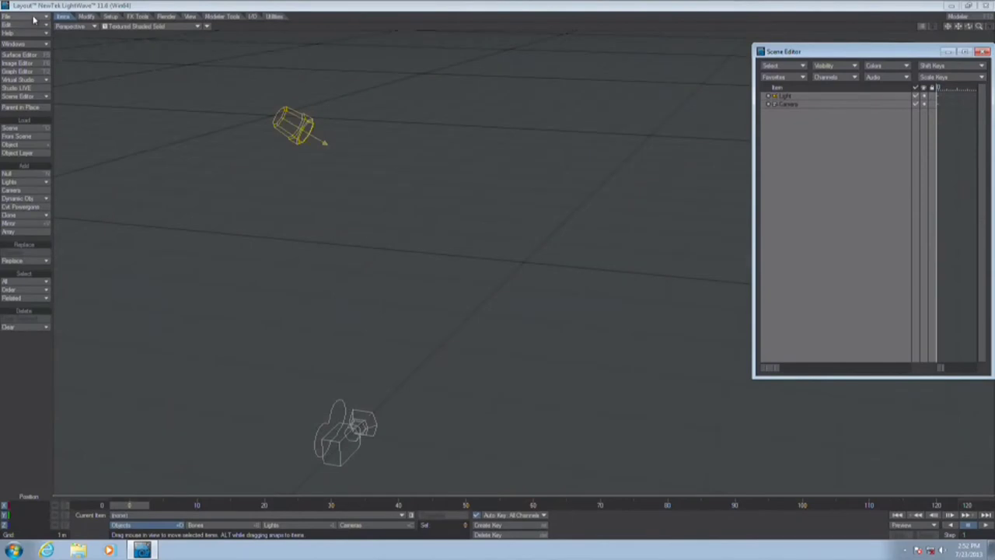
# Load the Raycast_Instancing scene from the Raycast example scenes
pyautogui.click(34, 17)
pyautogui.click(148, 16)
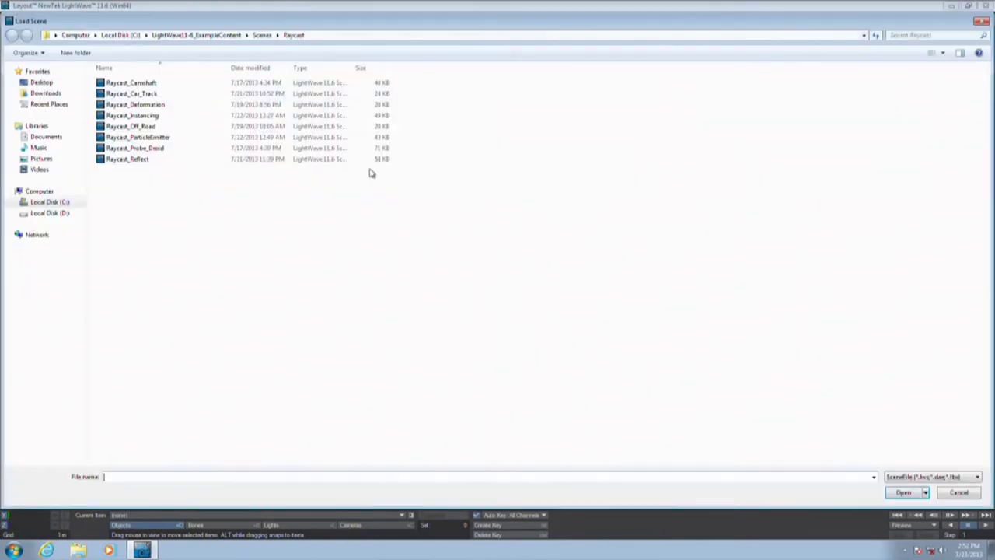
pyautogui.doubleClick(168, 115)
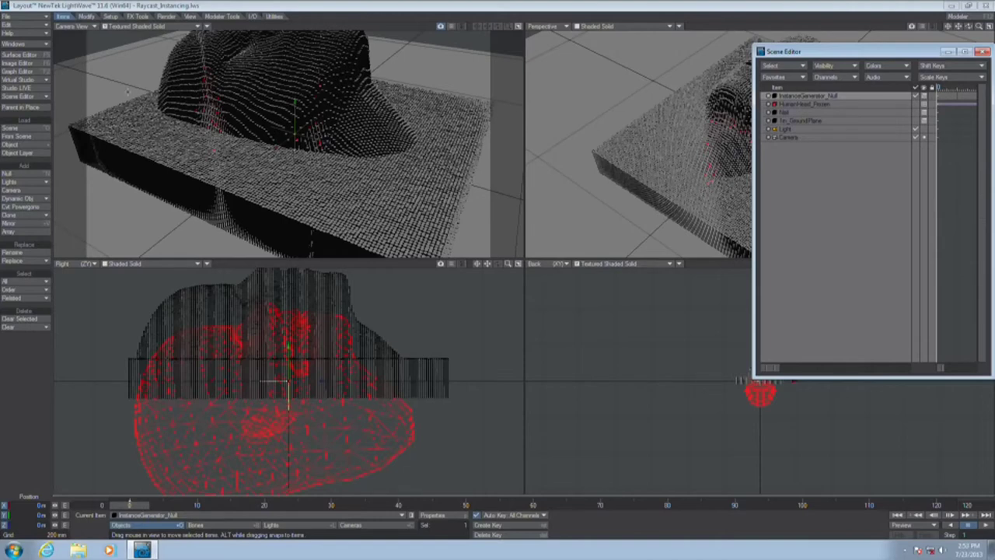
# Clear the instancing scene and close the Scene Editor
pyautogui.click(31, 16)
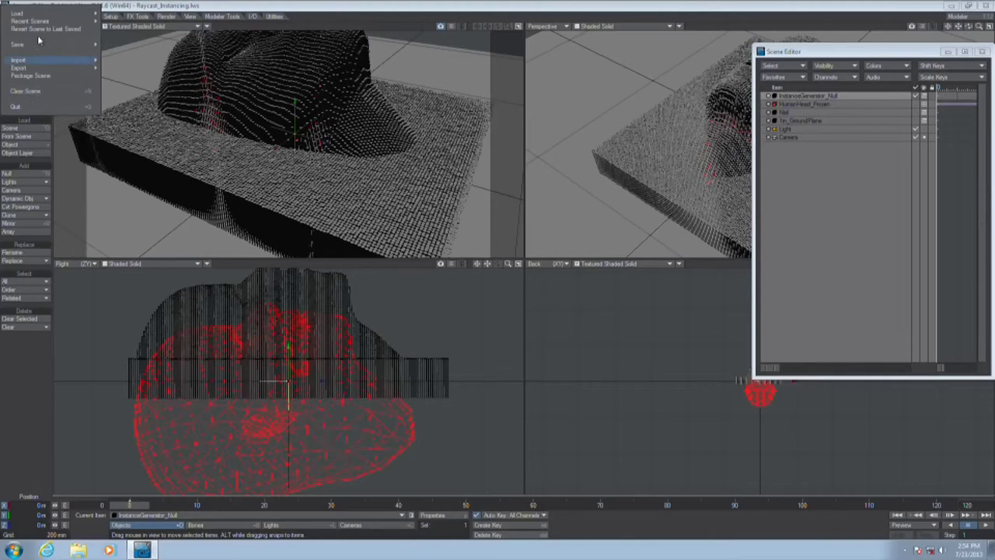
pyautogui.click(48, 94)
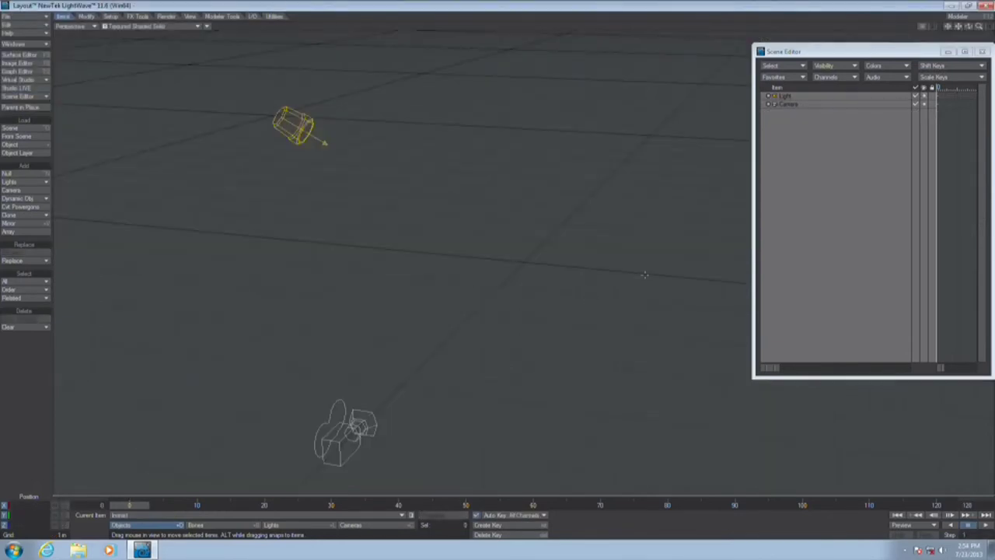
pyautogui.click(983, 52)
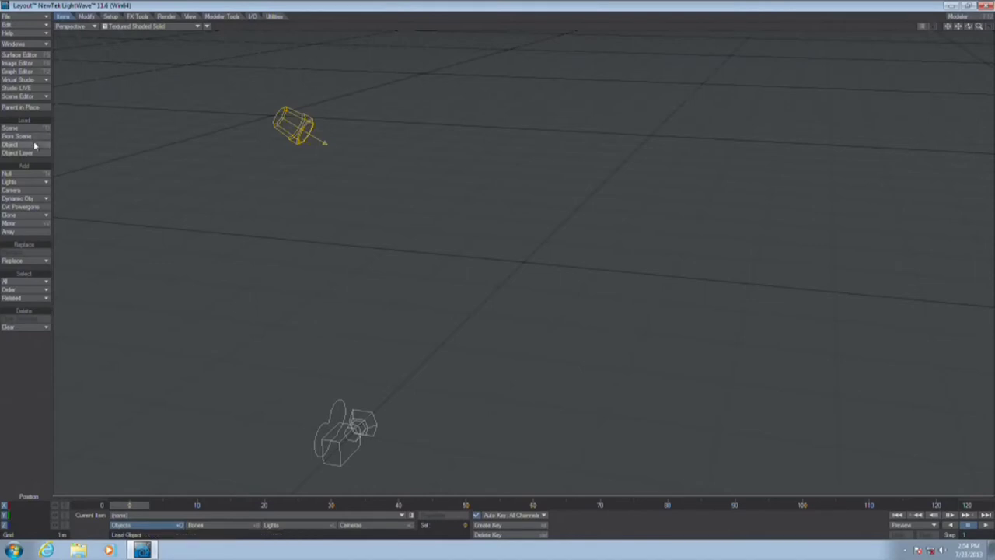
# Create a ground plane object with the default settings
pyautogui.click(224, 16)
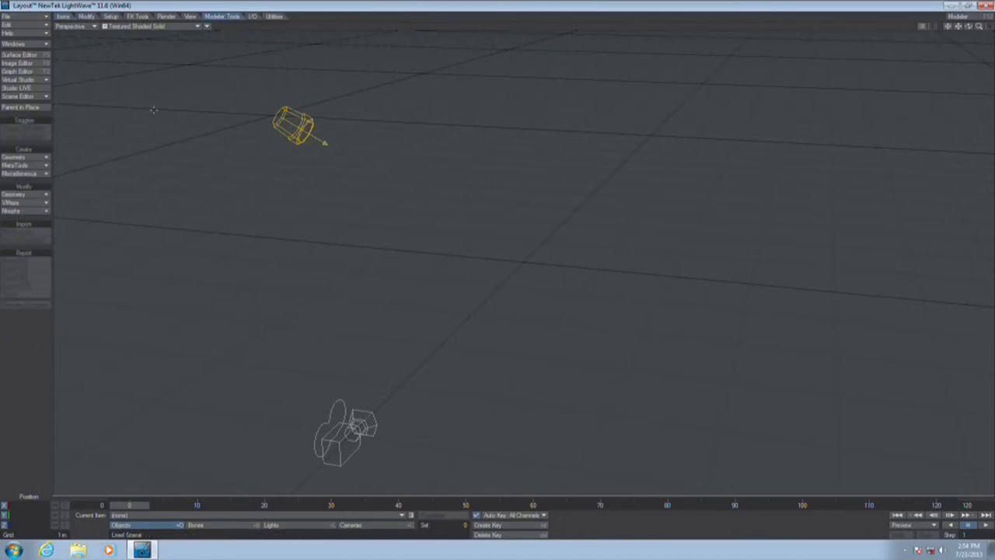
pyautogui.click(47, 157)
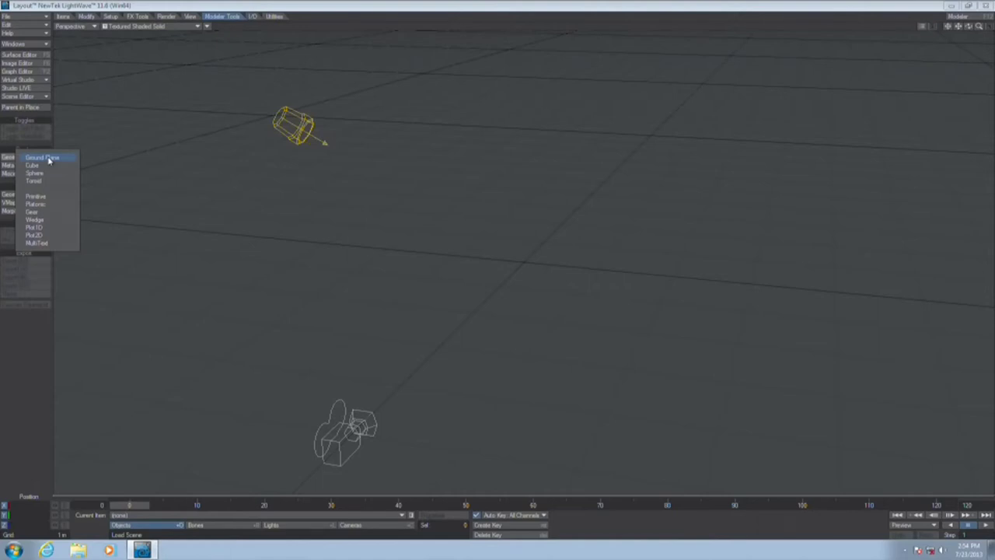
pyautogui.click(48, 159)
pyautogui.click(145, 264)
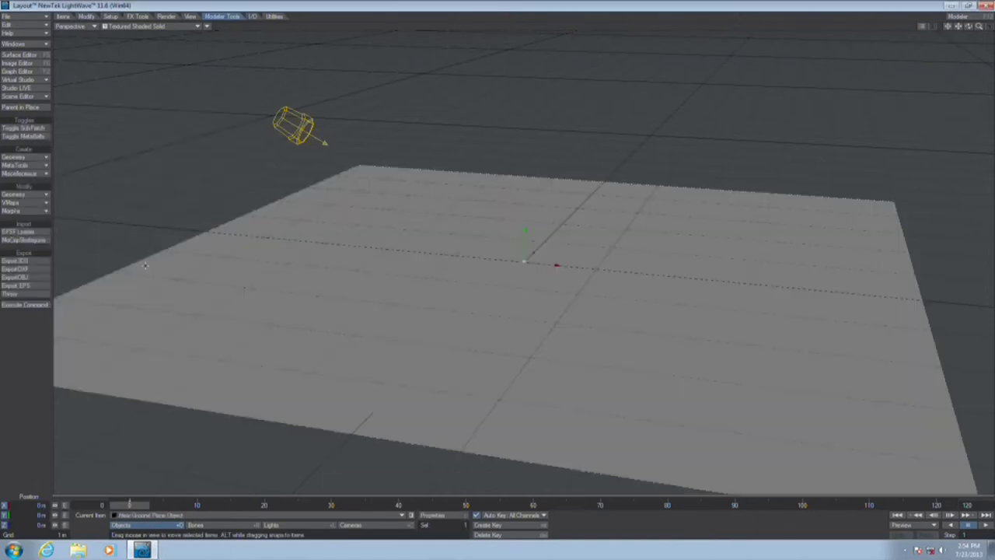
# Create a 1 m cube, clone it, and spread the three cubes across the ground plane
pyautogui.click(45, 158)
pyautogui.click(35, 167)
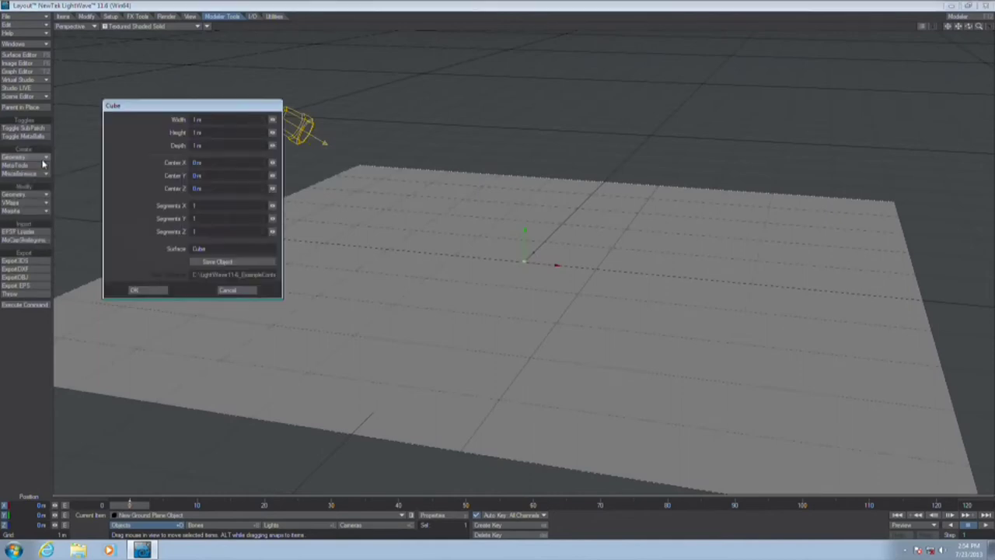
pyautogui.click(148, 289)
pyautogui.moveTo(614, 272)
pyautogui.mouseDown()
pyautogui.moveTo(505, 280)
pyautogui.moveTo(426, 309)
pyautogui.moveTo(618, 332)
pyautogui.mouseUp()
pyautogui.press('c')
pyautogui.press('Return')
pyautogui.moveTo(618, 333); pyautogui.dragTo(451, 307, button='right')
pyautogui.moveTo(488, 338); pyautogui.dragTo(137, 246)
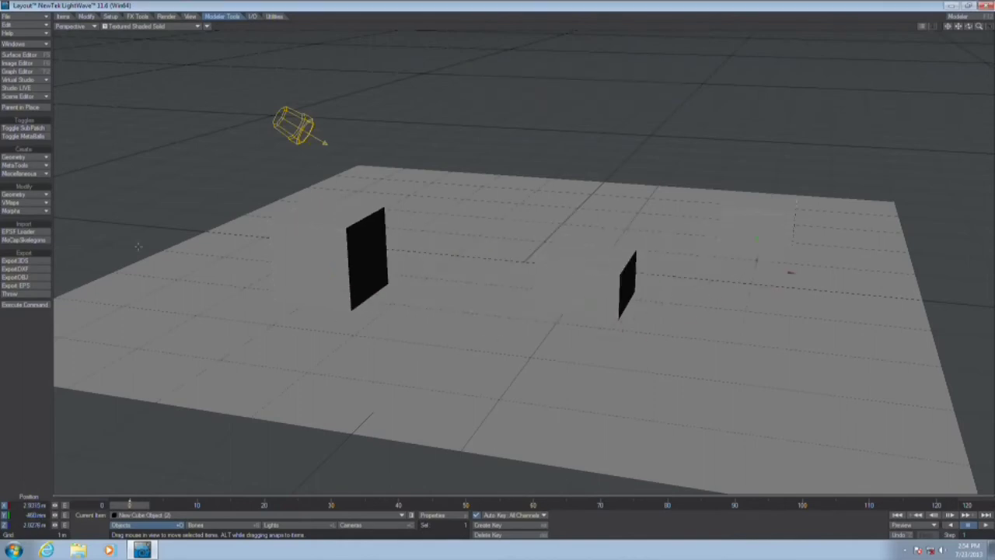
# Create a sphere with 500 mm radius and place it beside the cubes at the ground plane's near-left edge
pyautogui.click(23, 157)
pyautogui.click(43, 171)
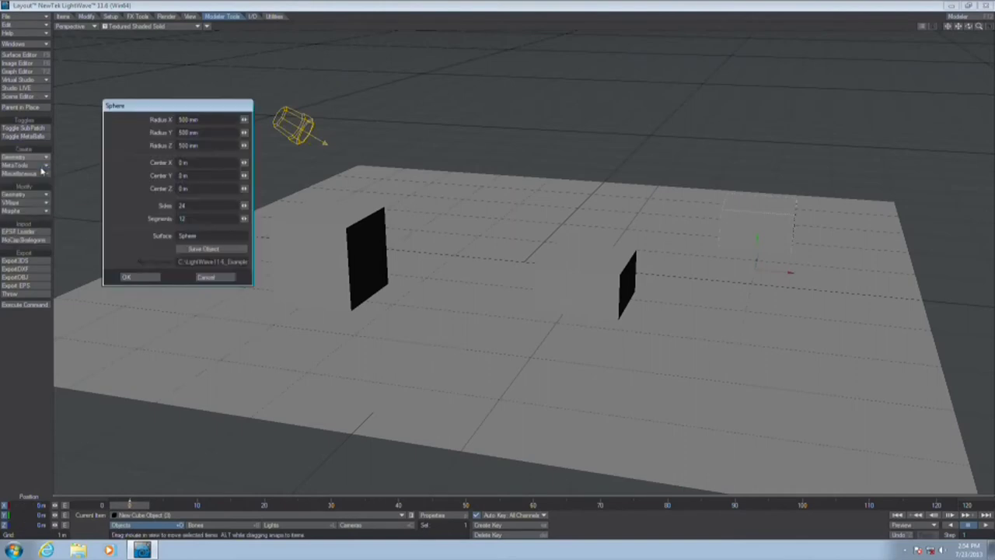
pyautogui.click(139, 276)
pyautogui.moveTo(765, 155); pyautogui.dragTo(384, 209)
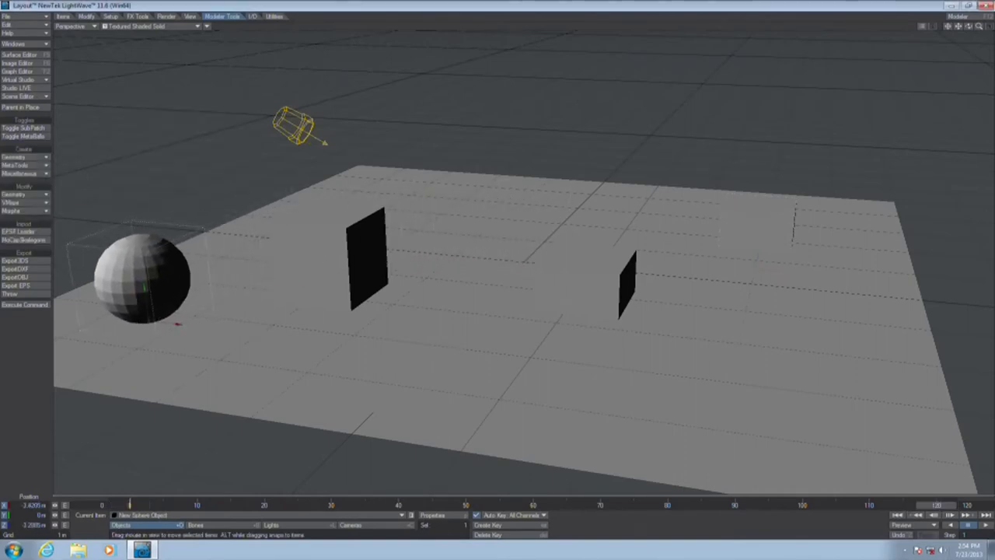
# Animate the sphere across the plane through the cubes with position keys at frames 120, about 67 and 29, and return to frame 0
pyautogui.moveTo(78, 233); pyautogui.dragTo(777, 158)
pyautogui.moveTo(937, 504); pyautogui.dragTo(580, 504)
pyautogui.moveTo(661, 464); pyautogui.dragTo(666, 480)
pyautogui.moveTo(580, 504); pyautogui.dragTo(324, 504)
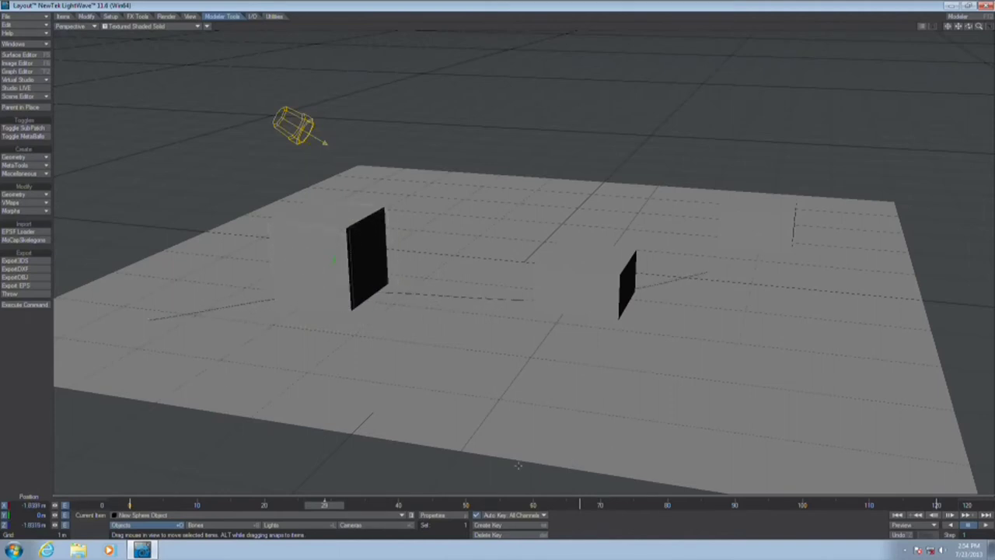
pyautogui.moveTo(518, 465); pyautogui.dragTo(331, 505)
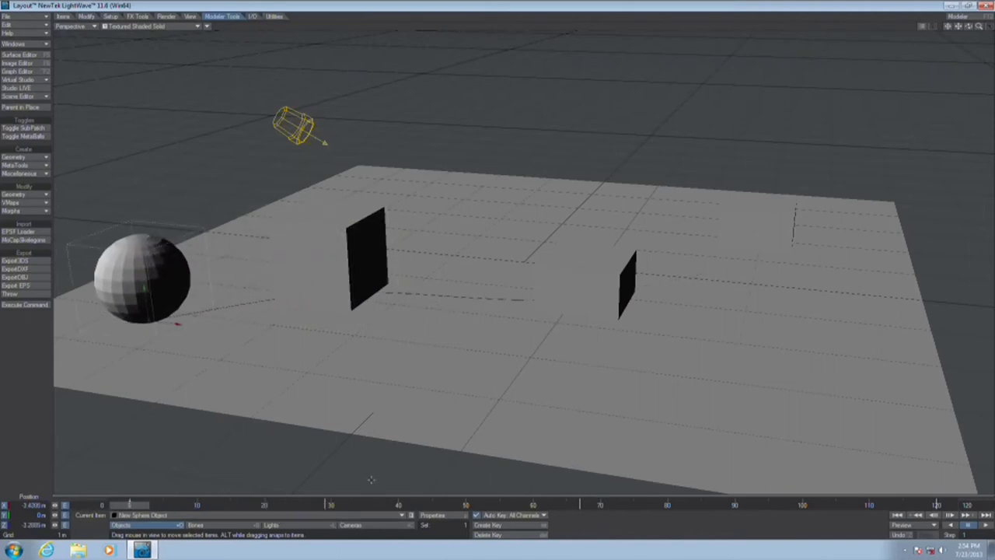
# Add a Nodal Motion modifier to the sphere and open its node graph
pyautogui.press('m')
pyautogui.click(69, 257)
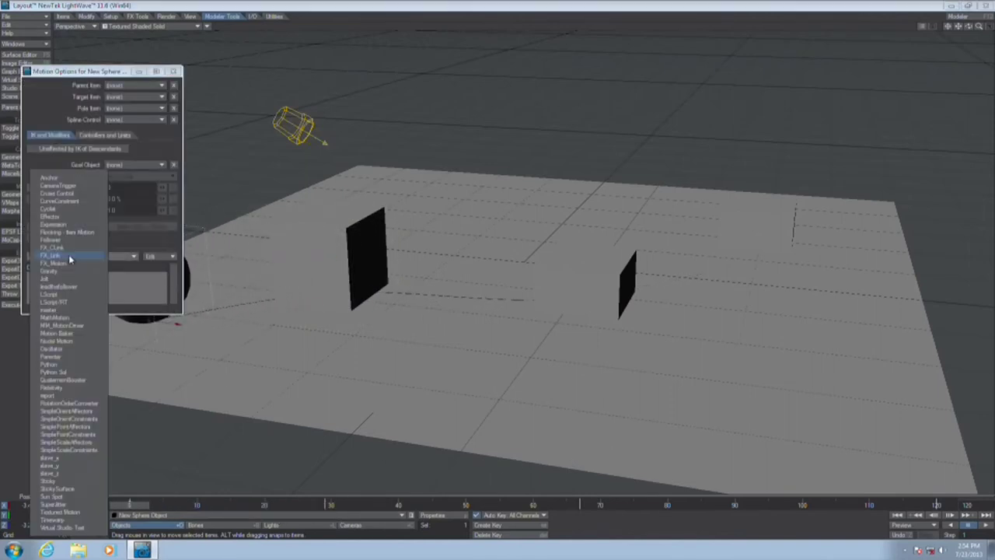
pyautogui.click(67, 341)
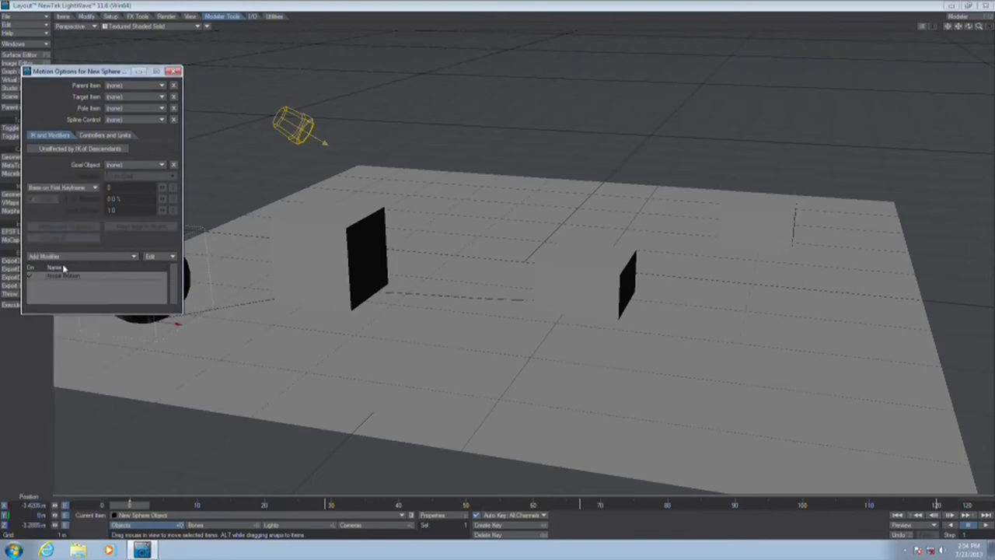
pyautogui.doubleClick(63, 275)
# Add a Ray Cast Geometry node to the sphere's motion graph and connect the input's Item Position to its Ray Origin
pyautogui.write('Ray')
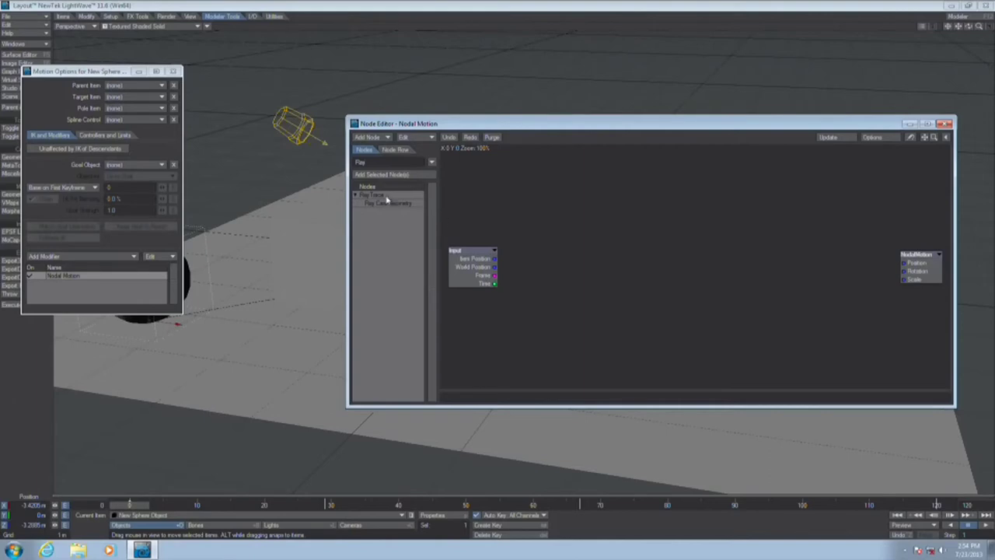
pyautogui.click(389, 205)
pyautogui.moveTo(404, 204); pyautogui.dragTo(598, 266)
pyautogui.moveTo(494, 259); pyautogui.dragTo(578, 251)
# Enable the ground plane and cubes as ray cast objects and connect the node's Intersect output to the motion's Position
pyautogui.doubleClick(619, 265)
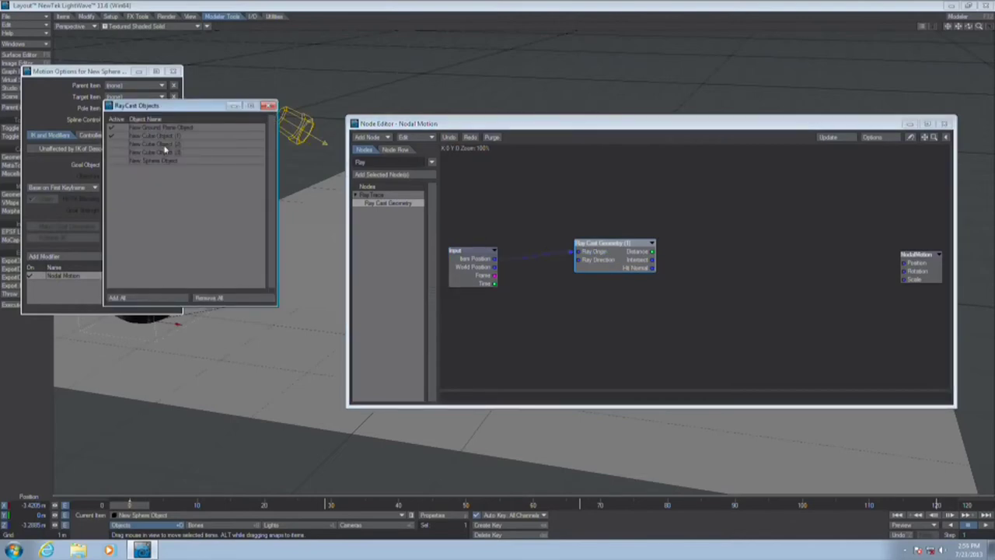
pyautogui.click(267, 106)
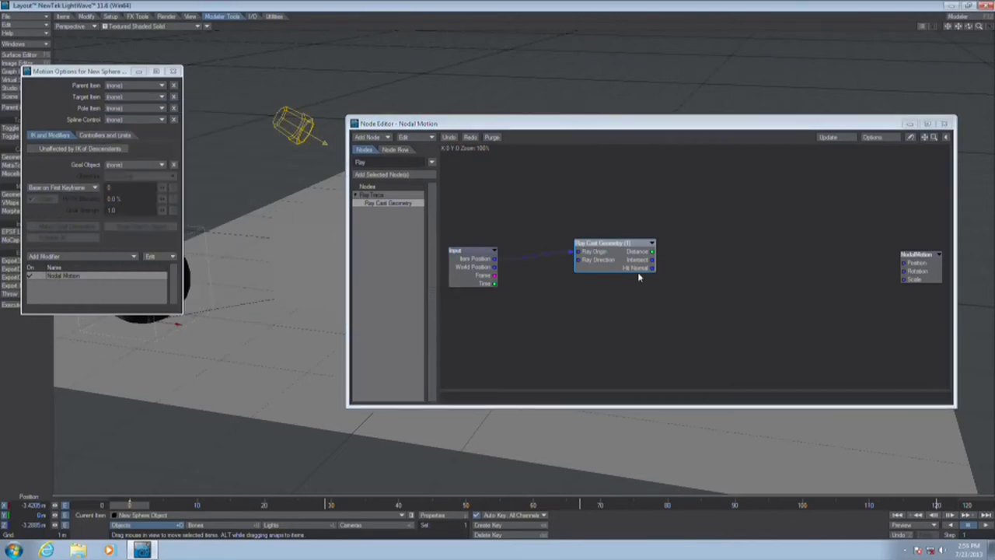
pyautogui.moveTo(649, 265); pyautogui.dragTo(905, 263)
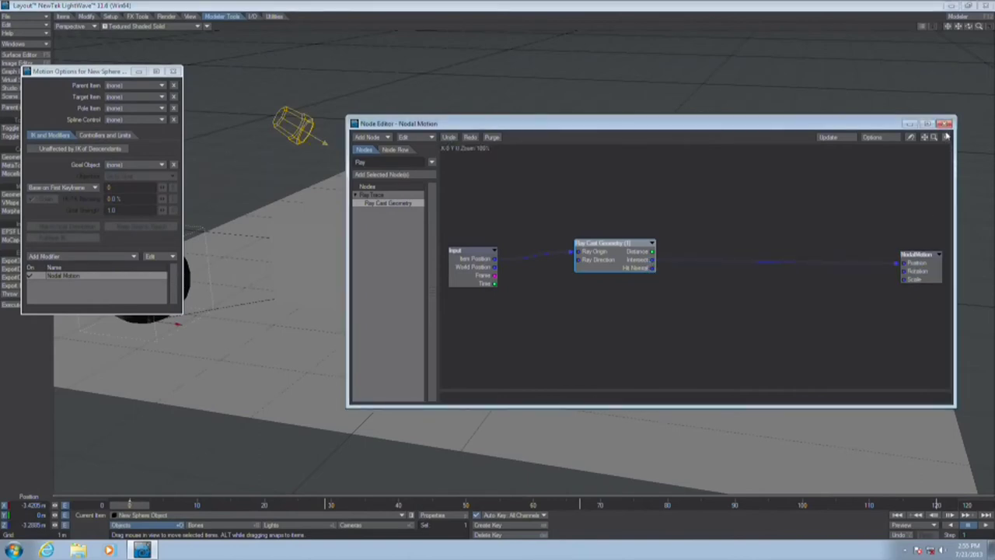
pyautogui.click(945, 125)
# Test the sphere's ray cast motion between frames 0 and 31, raising the sphere to about 1.249 m at frame 0
pyautogui.moveTo(142, 510); pyautogui.dragTo(336, 507)
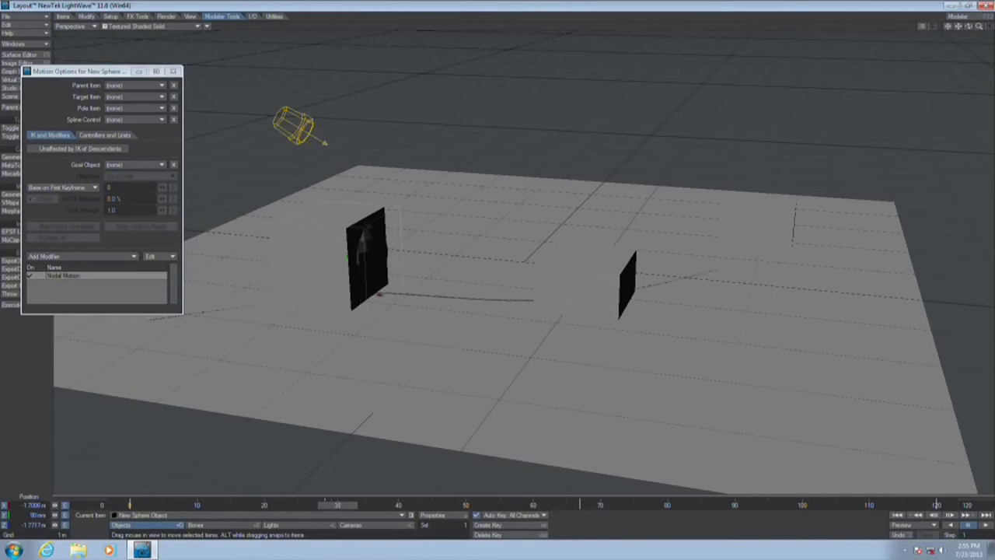
pyautogui.moveTo(337, 505); pyautogui.dragTo(233, 505)
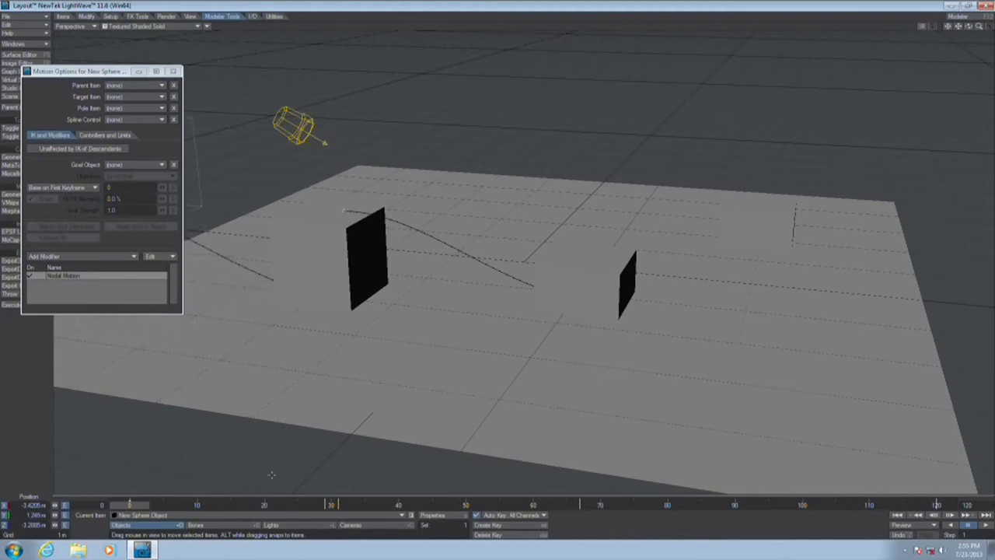
pyautogui.moveTo(125, 505)
pyautogui.mouseDown()
pyautogui.moveTo(365, 505)
pyautogui.moveTo(129, 505)
pyautogui.mouseUp()
# Exit without saving the scene and relaunch LightWave Layout with an empty scene
pyautogui.press('q')
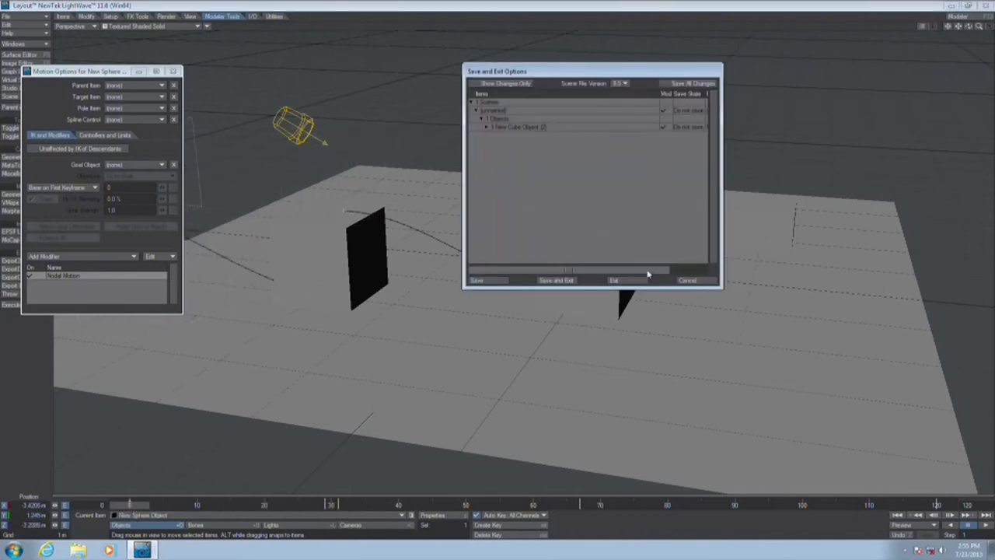
pyautogui.click(618, 274)
pyautogui.doubleClick(19, 294)
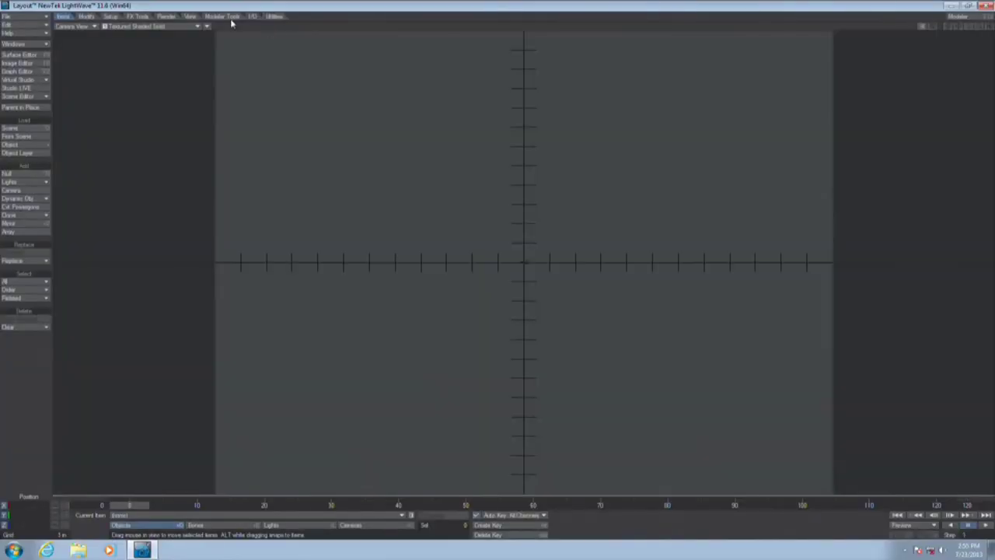
# Create a 10 m by 10 m ground plane object centred at the origin with one segment per side
pyautogui.click(14, 158)
pyautogui.click(24, 172)
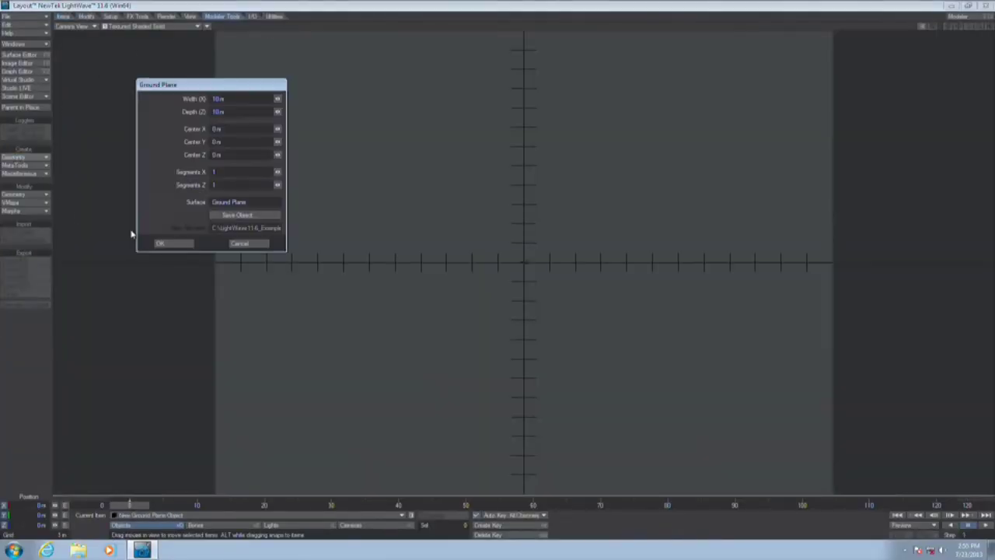
pyautogui.click(156, 239)
# Create a cube with the default settings, clone it, and spread the three cubes in a row across the ground plane
pyautogui.click(14, 158)
pyautogui.click(23, 164)
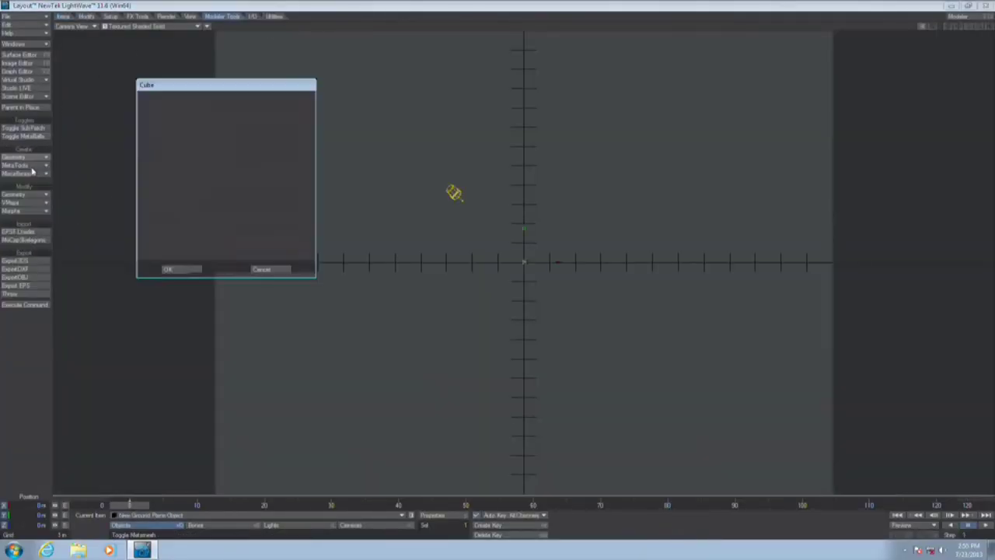
pyautogui.press('Return')
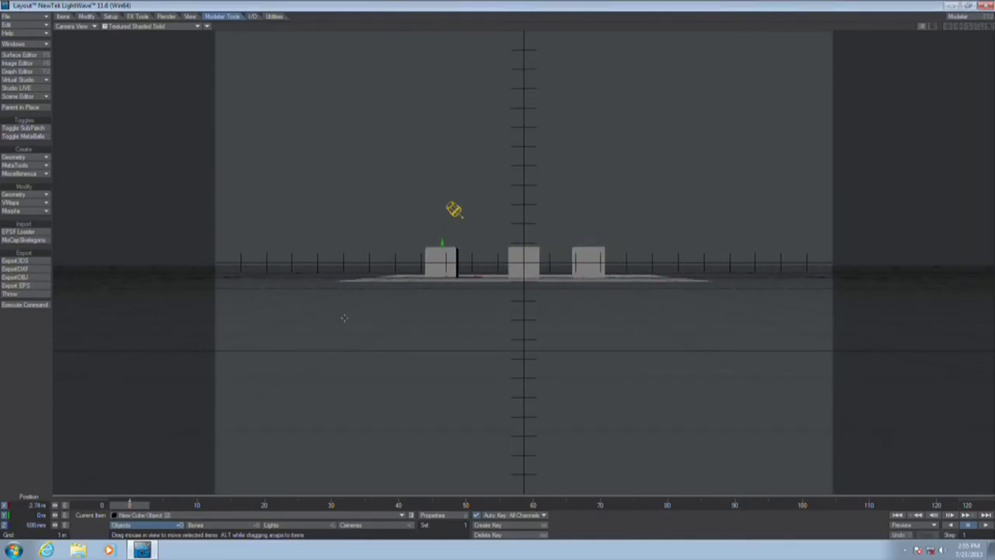
# Show the scene in Perspective view and create a sphere object with the default settings
pyautogui.click(91, 27)
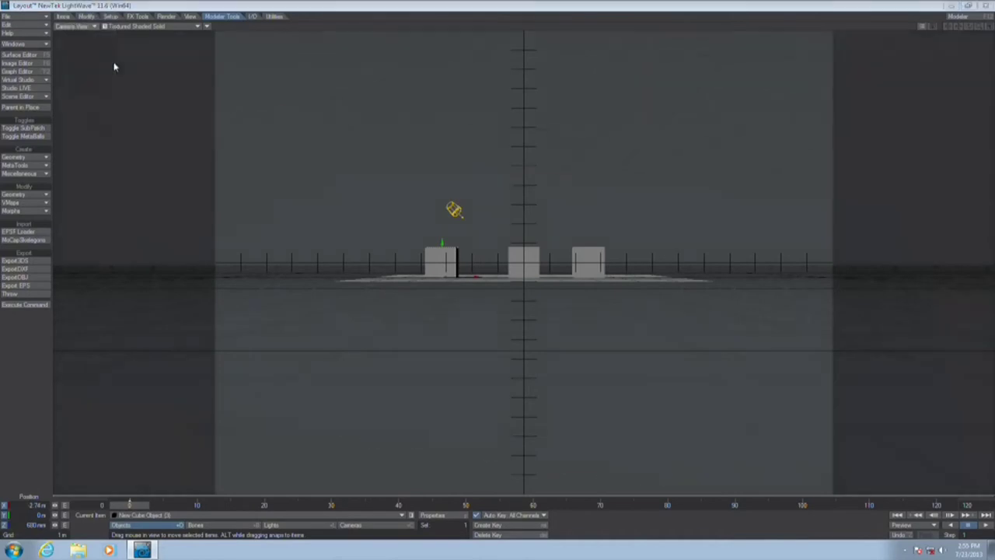
pyautogui.click(112, 64)
pyautogui.moveTo(978, 26); pyautogui.dragTo(933, 39)
pyautogui.click(24, 194)
pyautogui.click(30, 157)
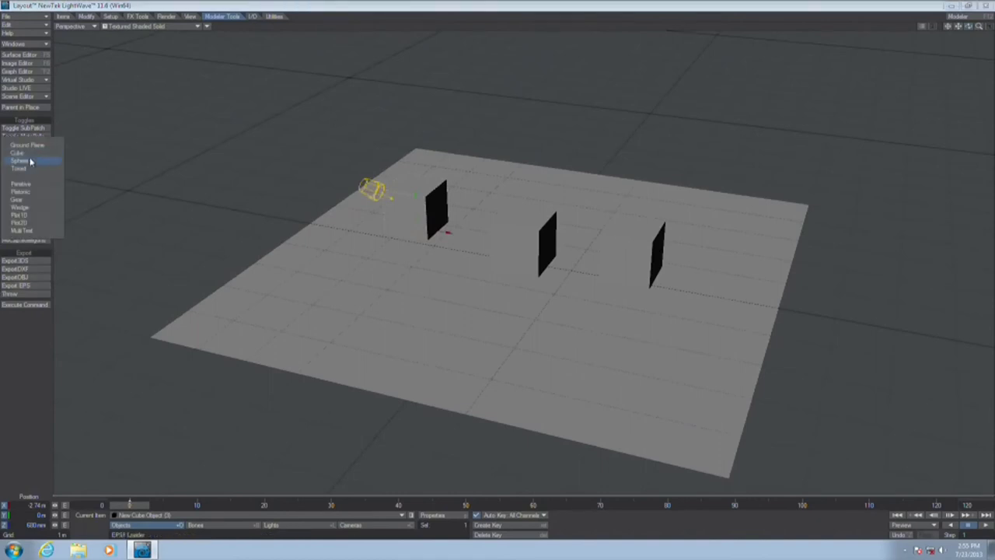
pyautogui.click(30, 160)
pyautogui.press('Return')
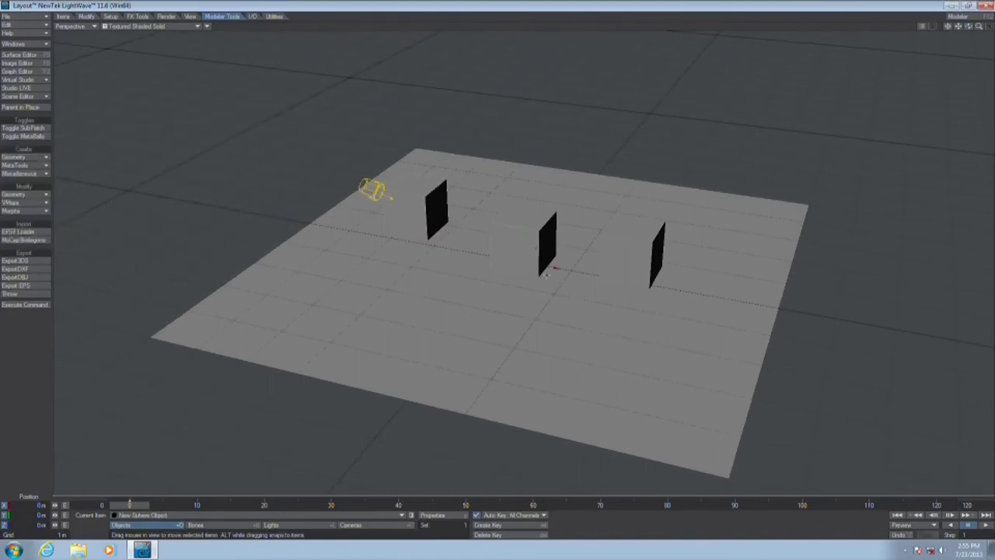
# Animate the sphere from the plane's far-left edge at frame 0 to beyond the last cube at frame 120, raised to about 1.17 m
pyautogui.moveTo(547, 272); pyautogui.dragTo(396, 221)
pyautogui.click(946, 514)
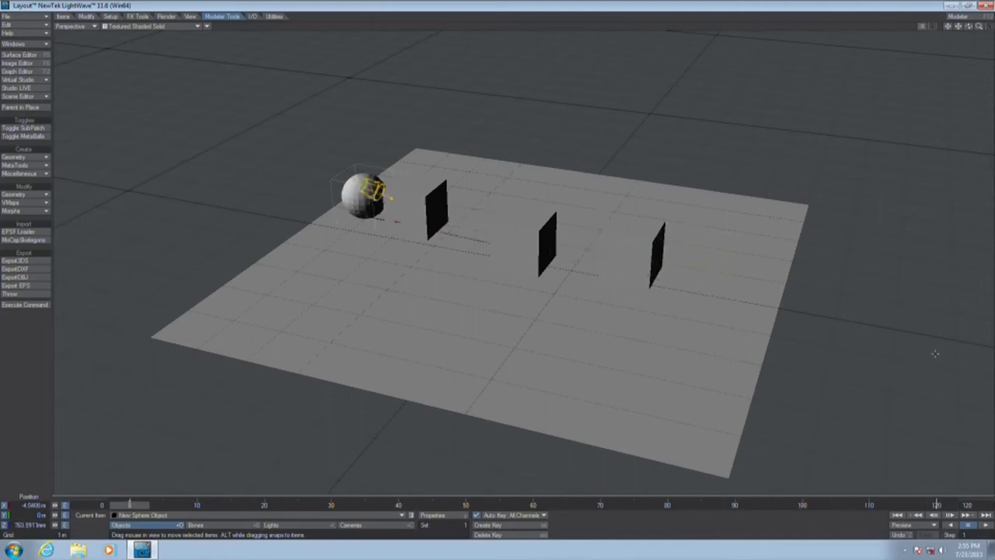
pyautogui.click(945, 506)
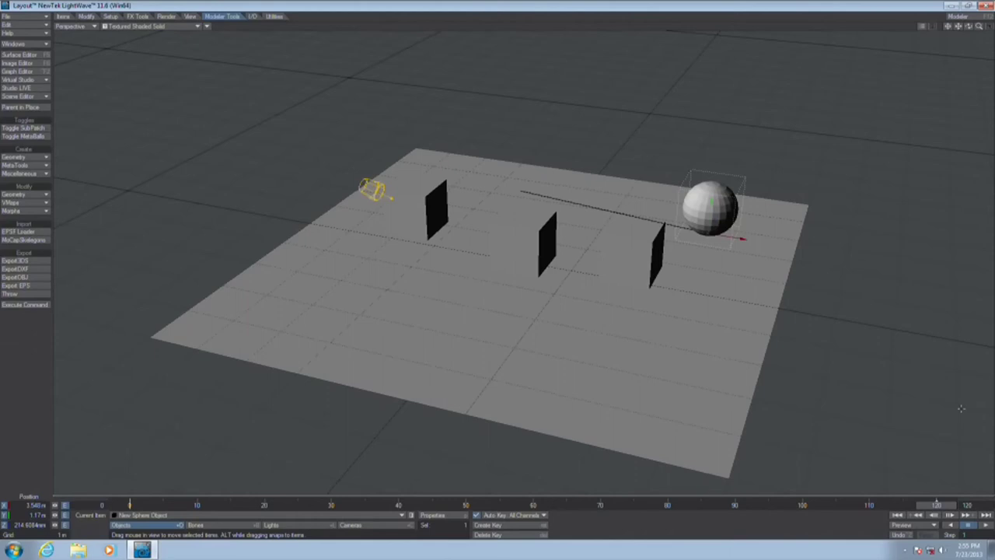
# Give the new sphere a Nodal Motion modifier and open its node editor
pyautogui.press('m')
pyautogui.click(74, 257)
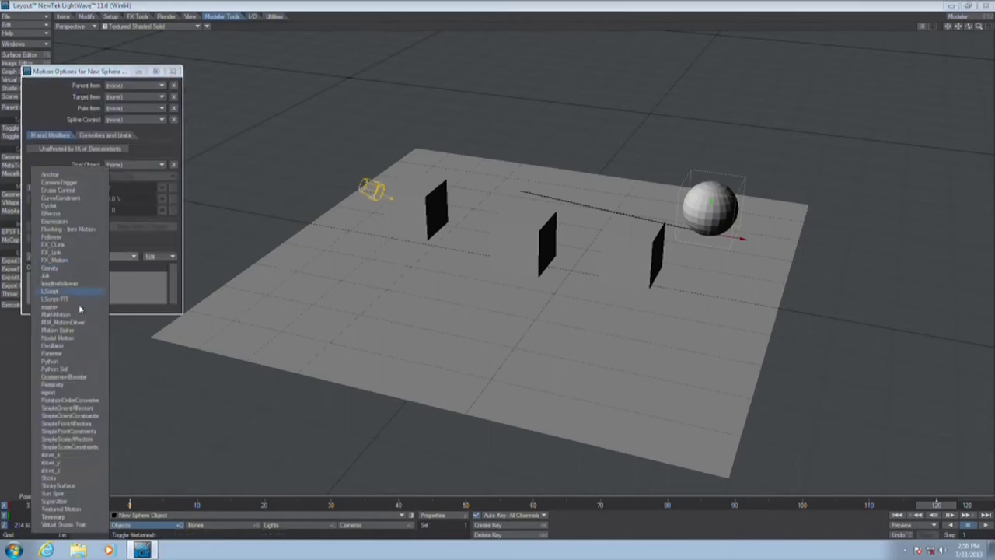
pyautogui.click(85, 338)
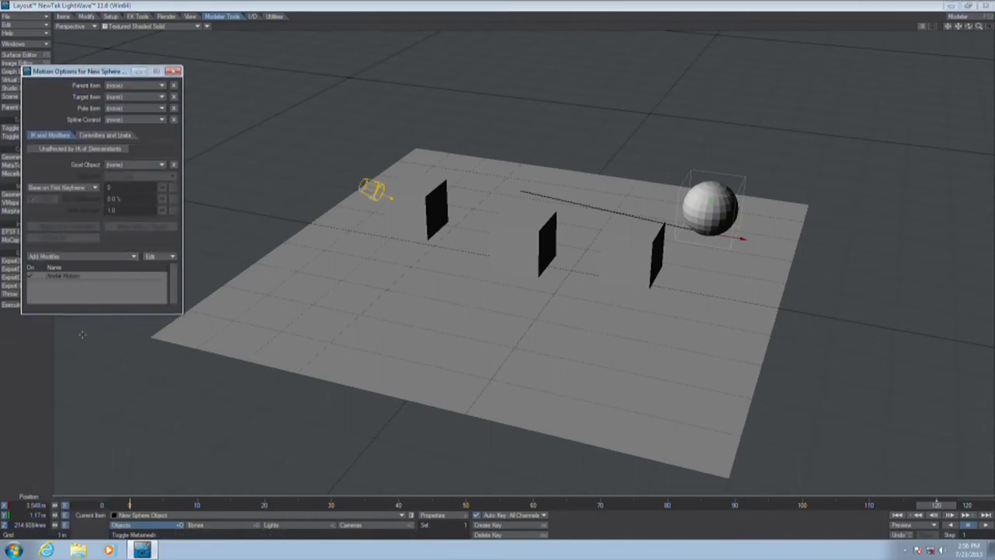
pyautogui.doubleClick(92, 276)
# Add a Ray Cast Geometry node, feeding Item Position into its Ray Origin and its Intersect output into the motion's Position
pyautogui.write('ray')
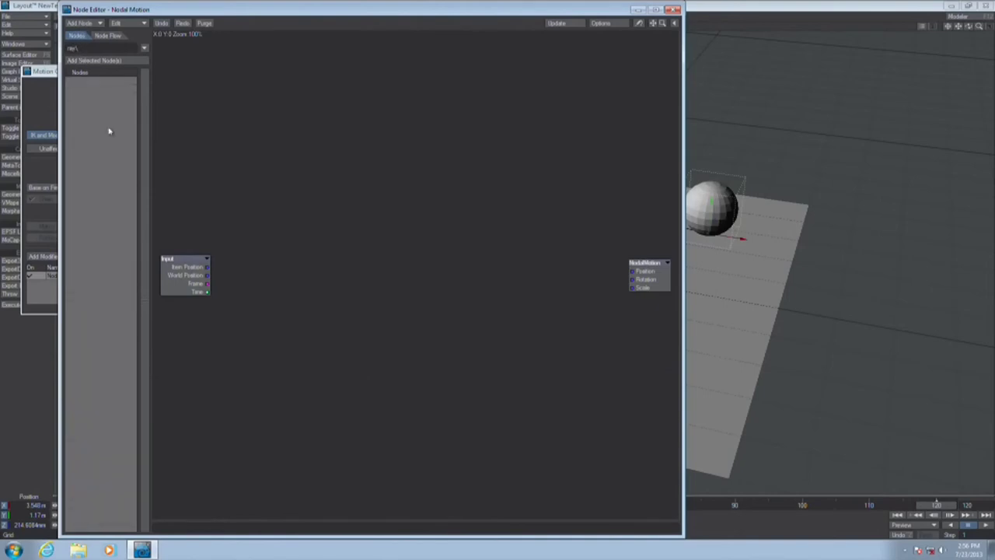
pyautogui.doubleClick(118, 91)
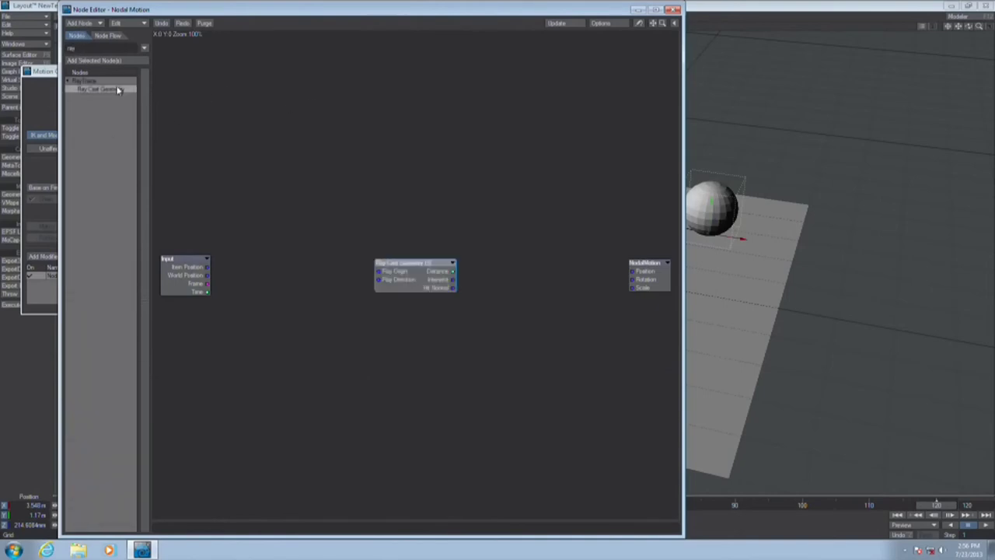
pyautogui.moveTo(208, 270); pyautogui.dragTo(663, 273)
# Enable the ground plane and cubes as the node's ray cast objects, and close the node editor
pyautogui.doubleClick(414, 276)
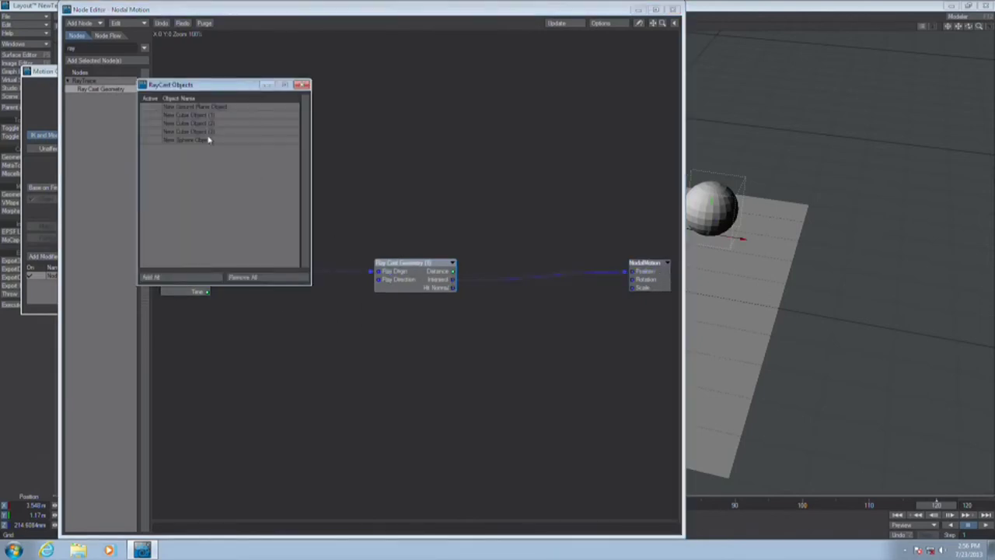
pyautogui.click(210, 112)
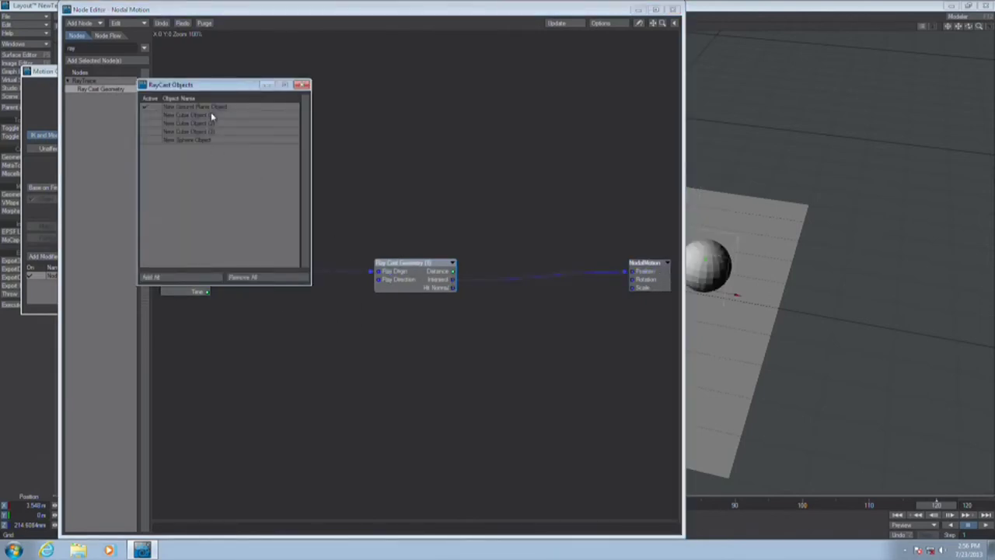
pyautogui.click(305, 85)
pyautogui.click(676, 9)
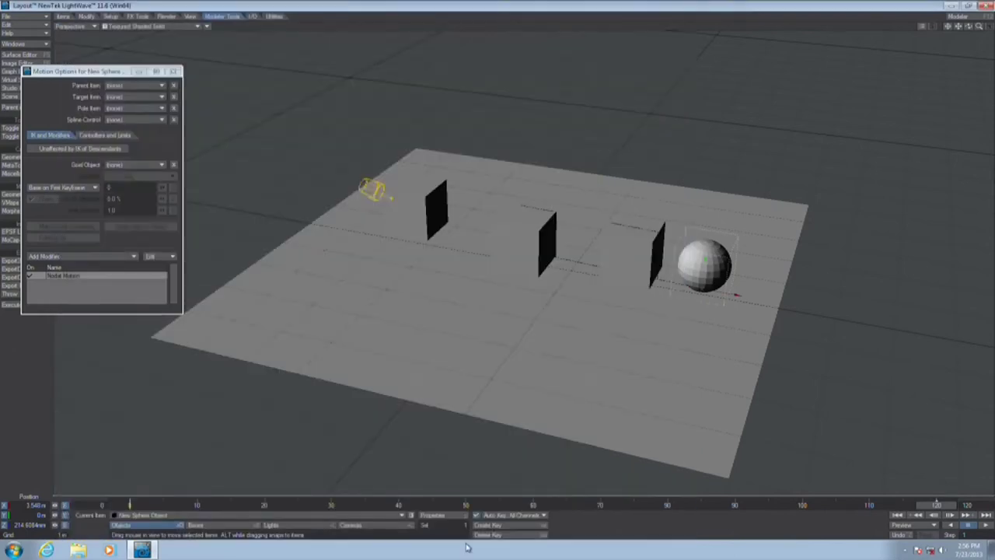
# Scrub through the sphere's motion to frame 120 and lower the middle cube about 470 mm into the ground plane
pyautogui.moveTo(129, 504); pyautogui.dragTo(936, 505)
pyautogui.click(494, 278)
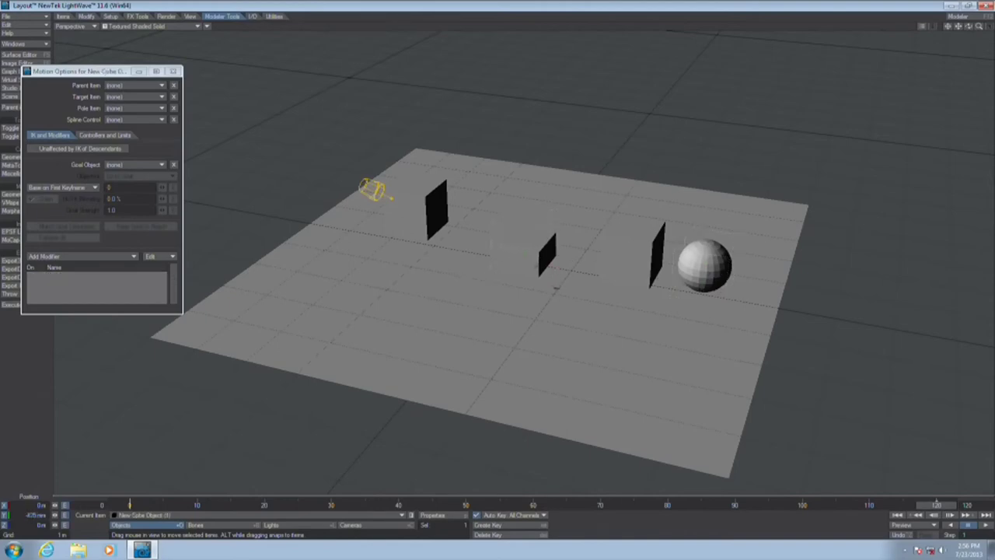
# Reposition the middle cube beneath the sphere at about frame 58, and scrub the animation on to frame 120
pyautogui.moveTo(131, 505); pyautogui.dragTo(513, 505)
pyautogui.moveTo(310, 426); pyautogui.dragTo(510, 488)
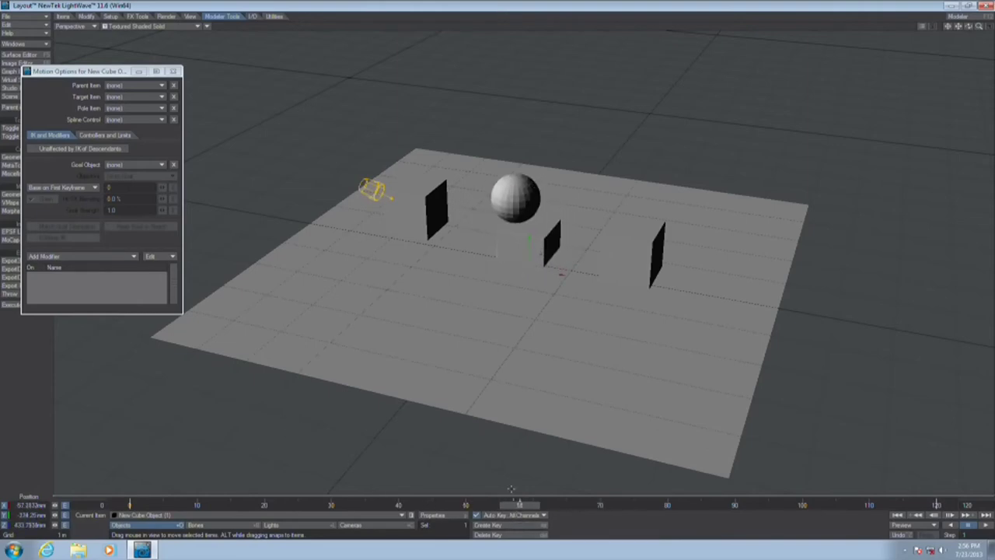
pyautogui.moveTo(531, 509); pyautogui.dragTo(937, 505)
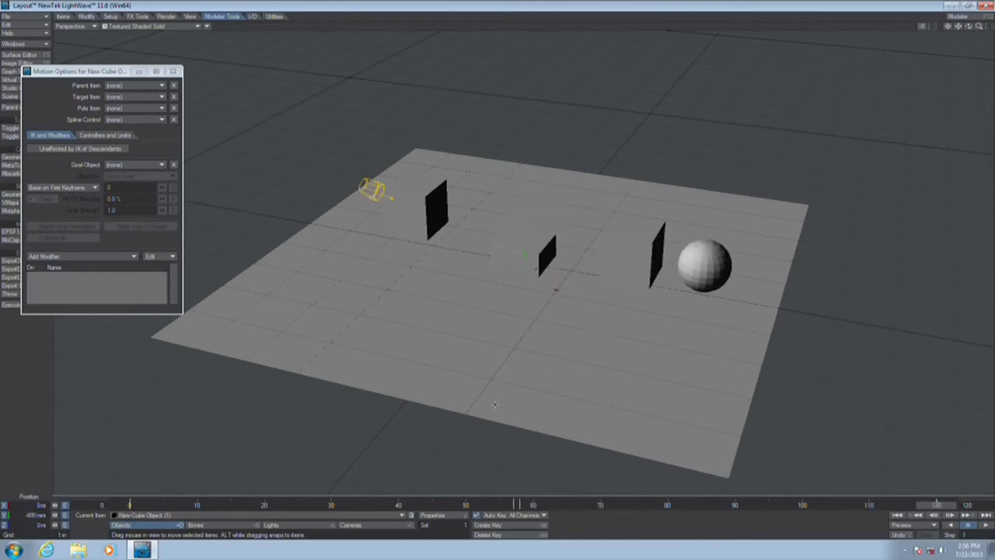